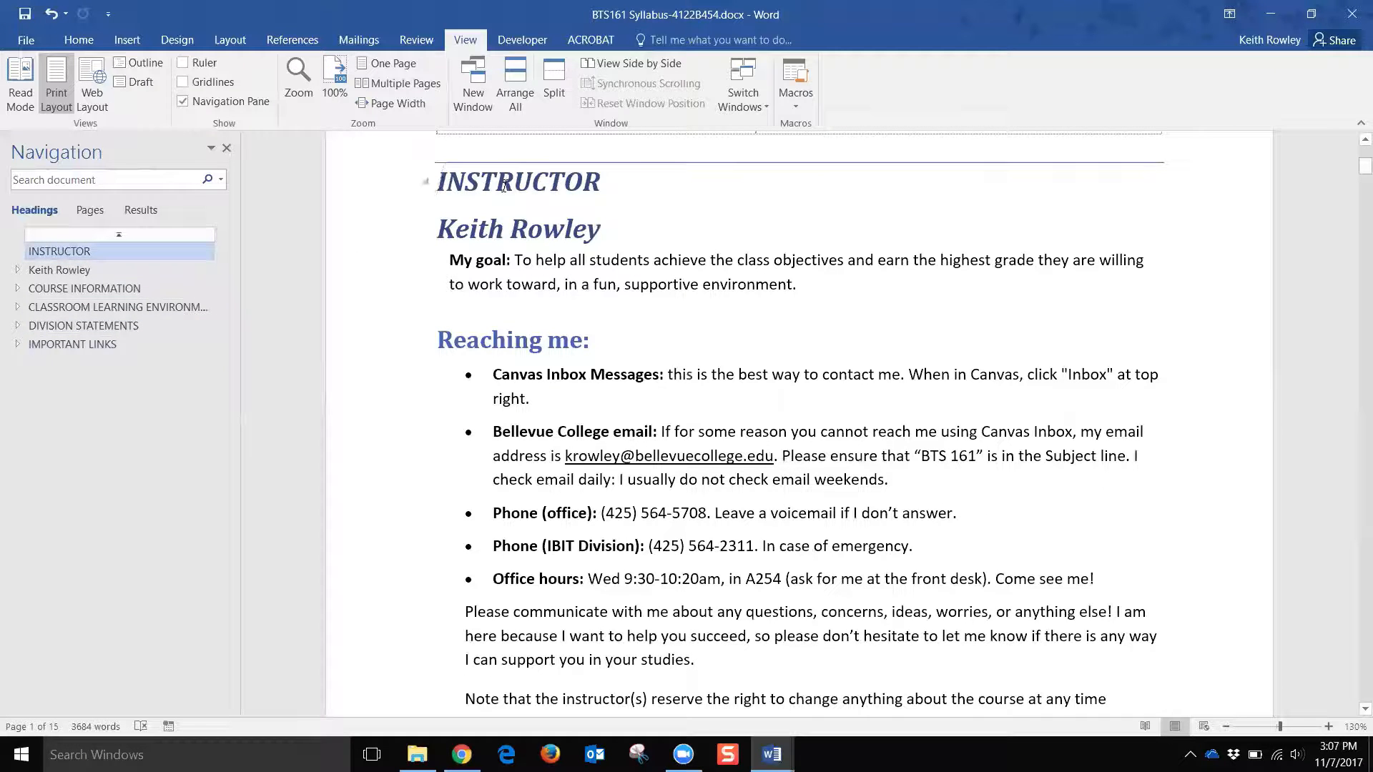
Step: Scroll up so the INSTRUCTOR section sits at the top of the syllabus
scroll(453, 556, up, 5)
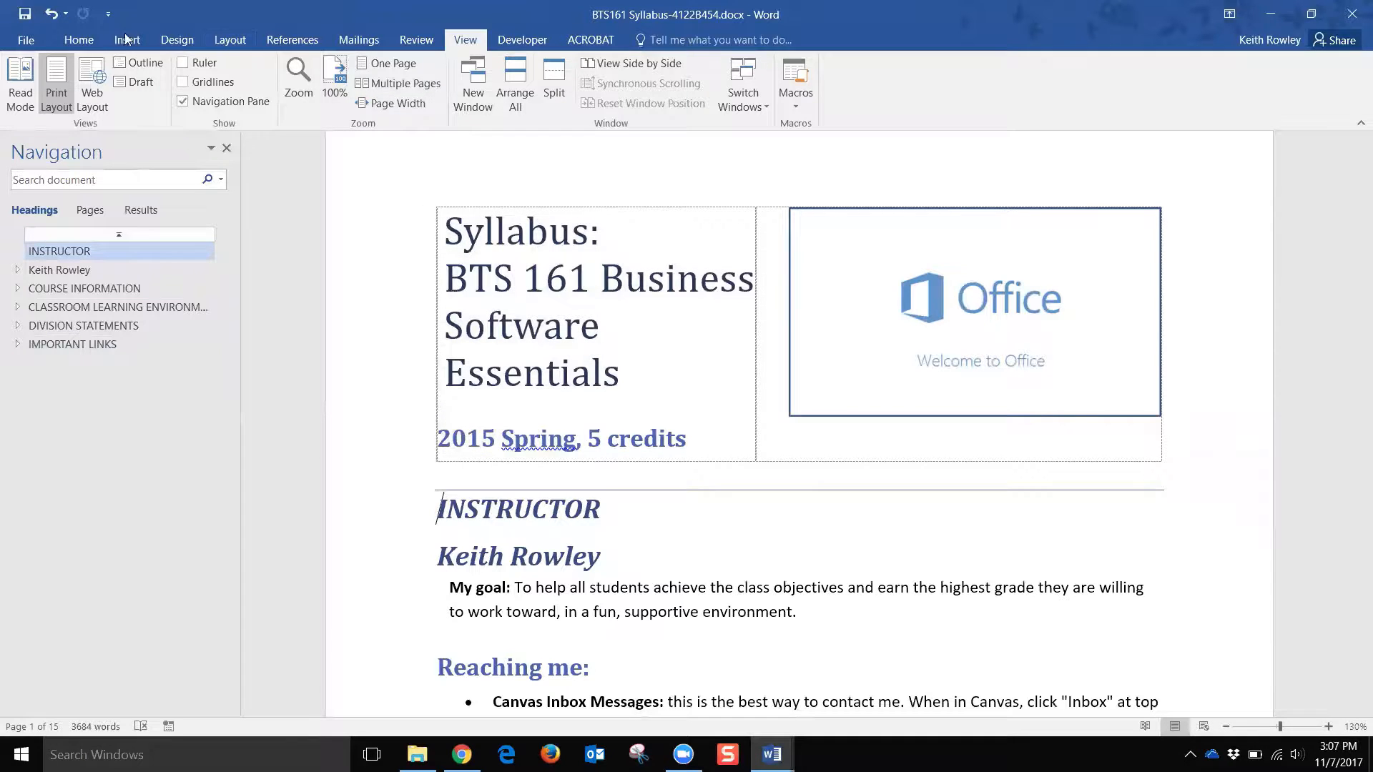
Step: Try INSTRUCTOR as Heading 2, then set it back to Heading 1
click(79, 40)
click(514, 509)
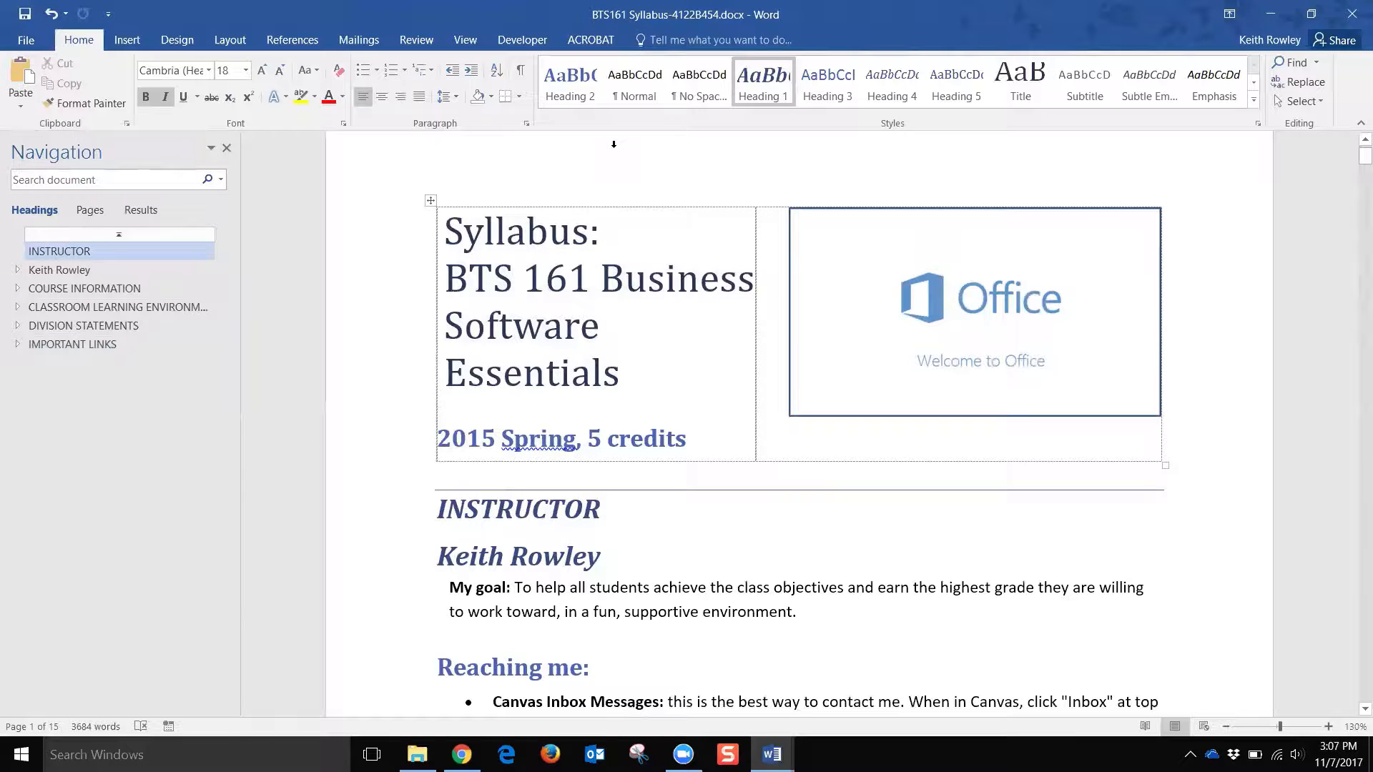
click(570, 82)
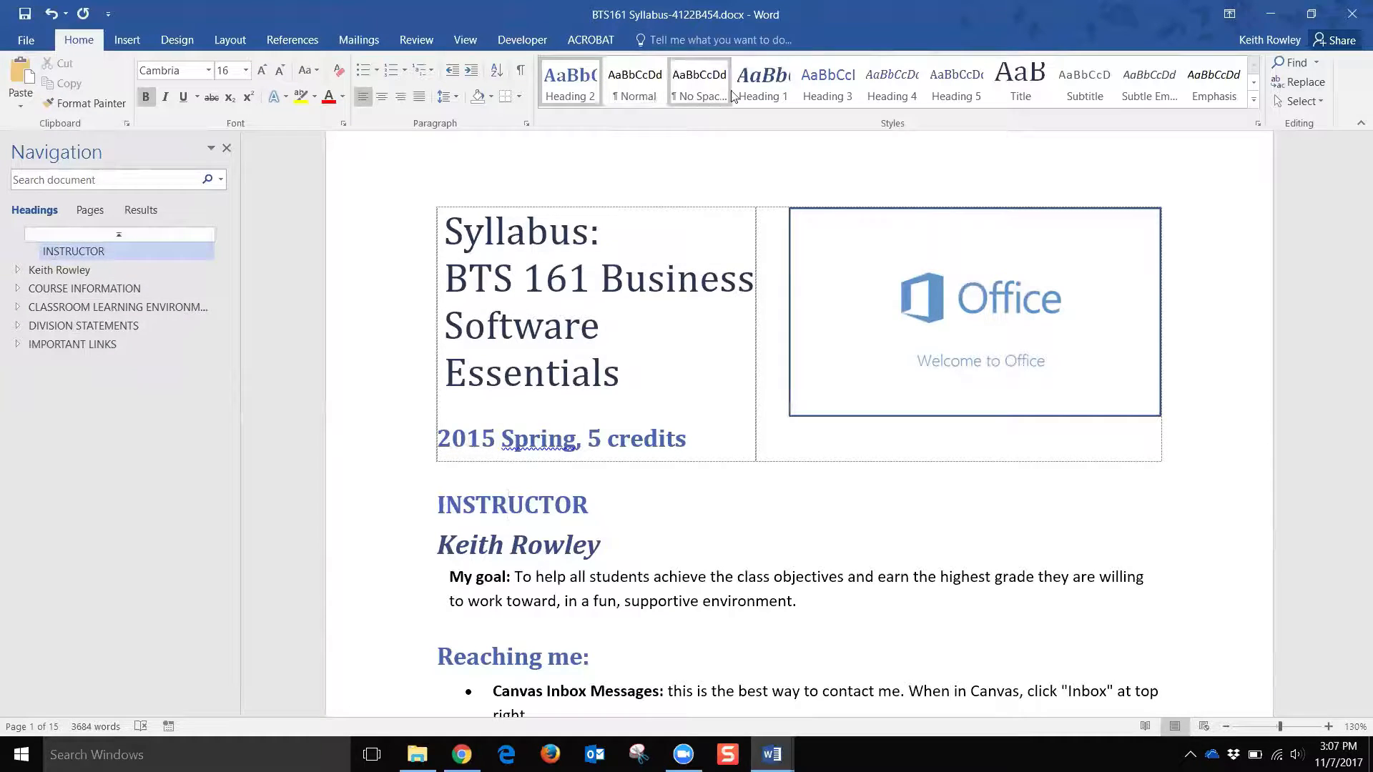
click(762, 90)
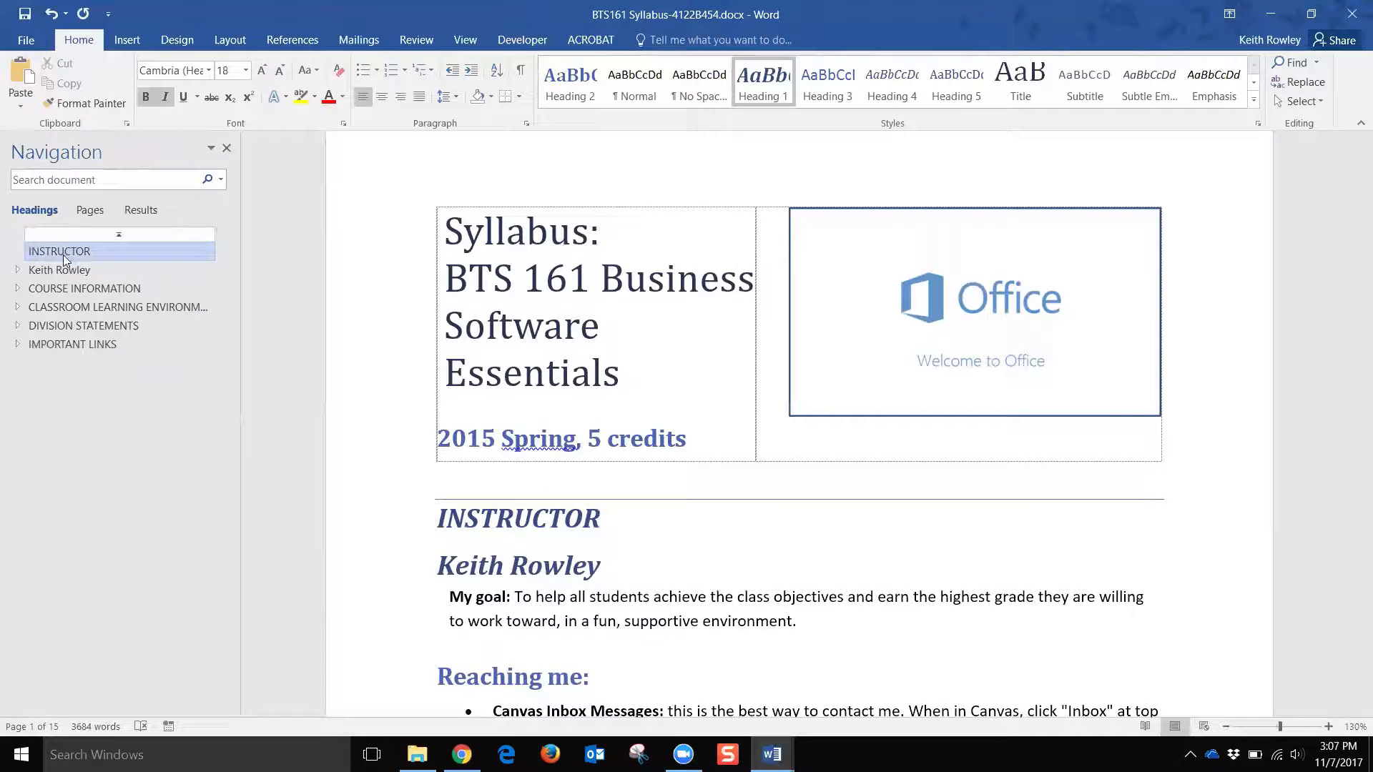
Step: Expand COURSE INFORMATION in the outline and go to the Place & Time heading
click(19, 289)
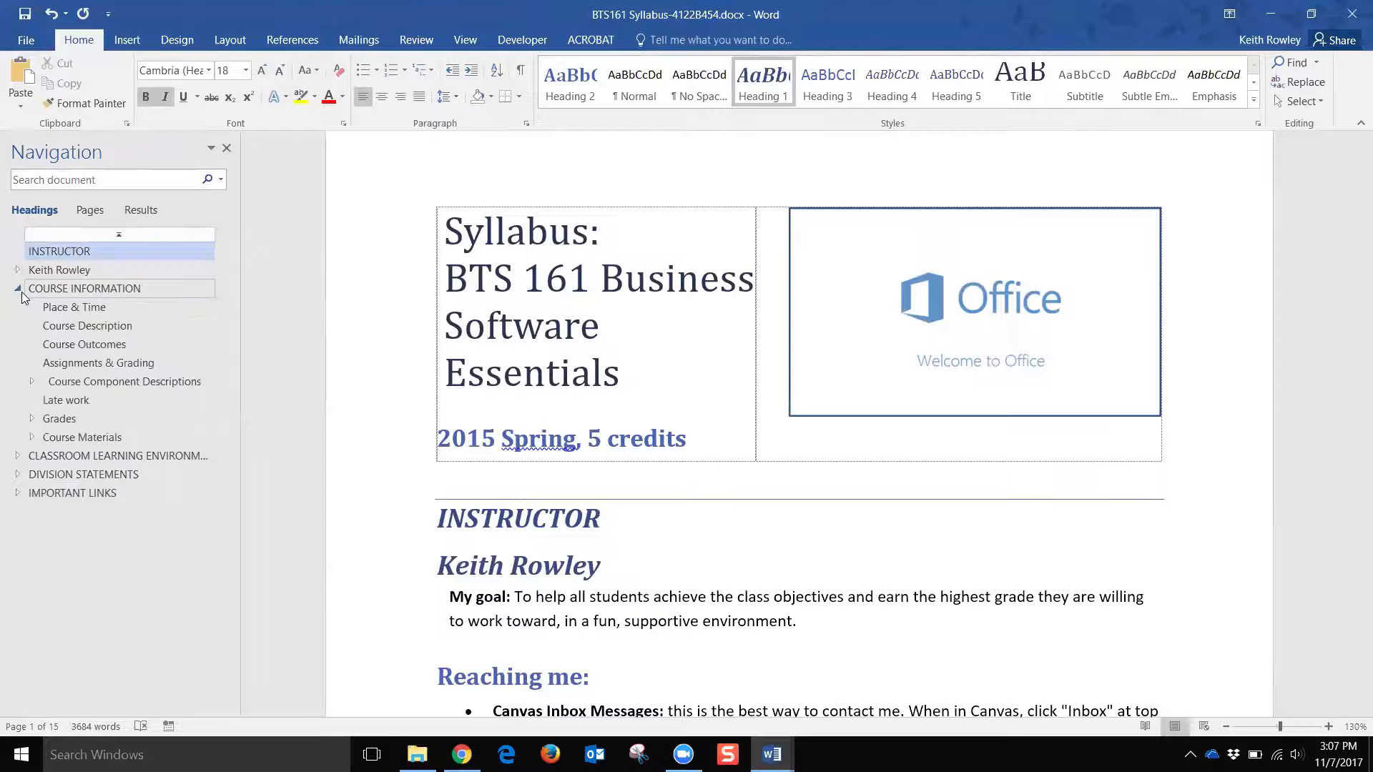
click(72, 308)
click(543, 179)
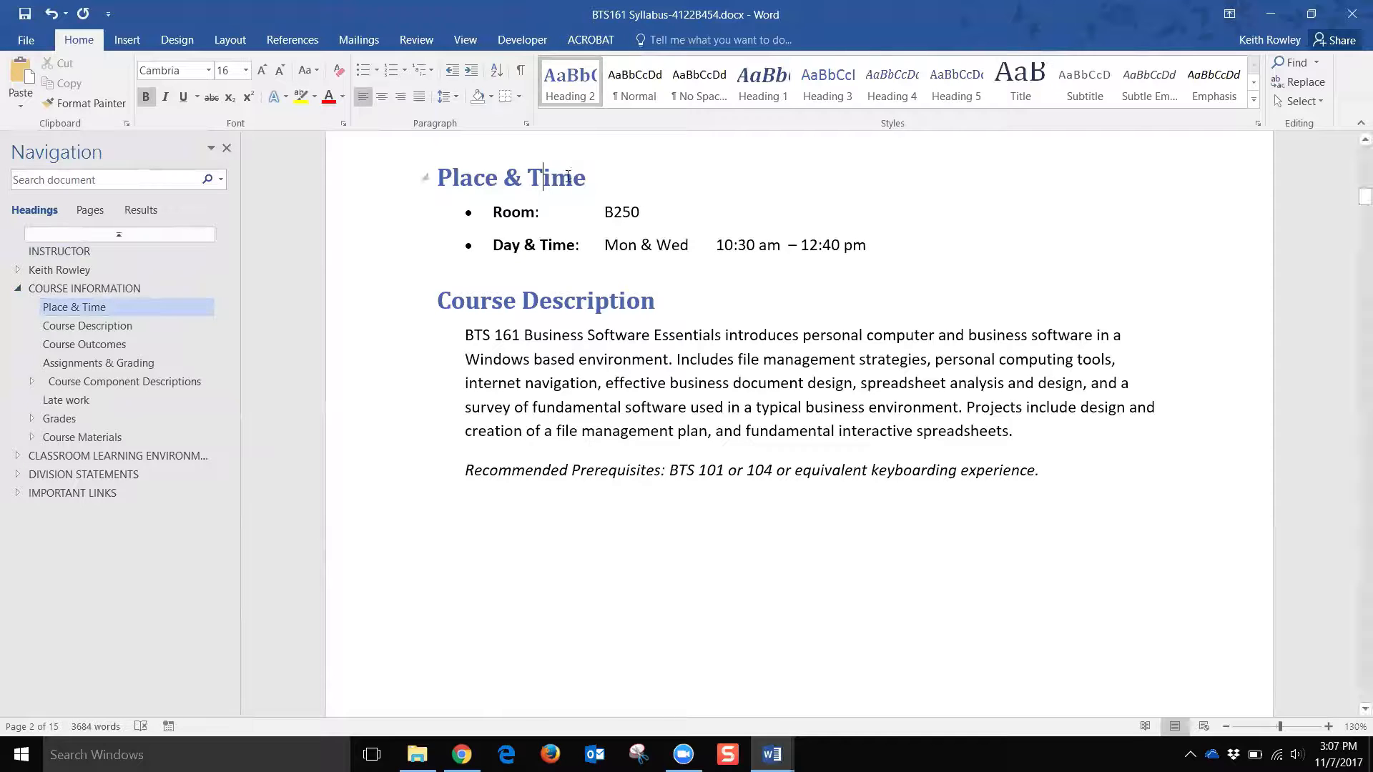
Step: Check the levels of the Discussions (Canvas) and Chapter Projects A & B headings
click(85, 384)
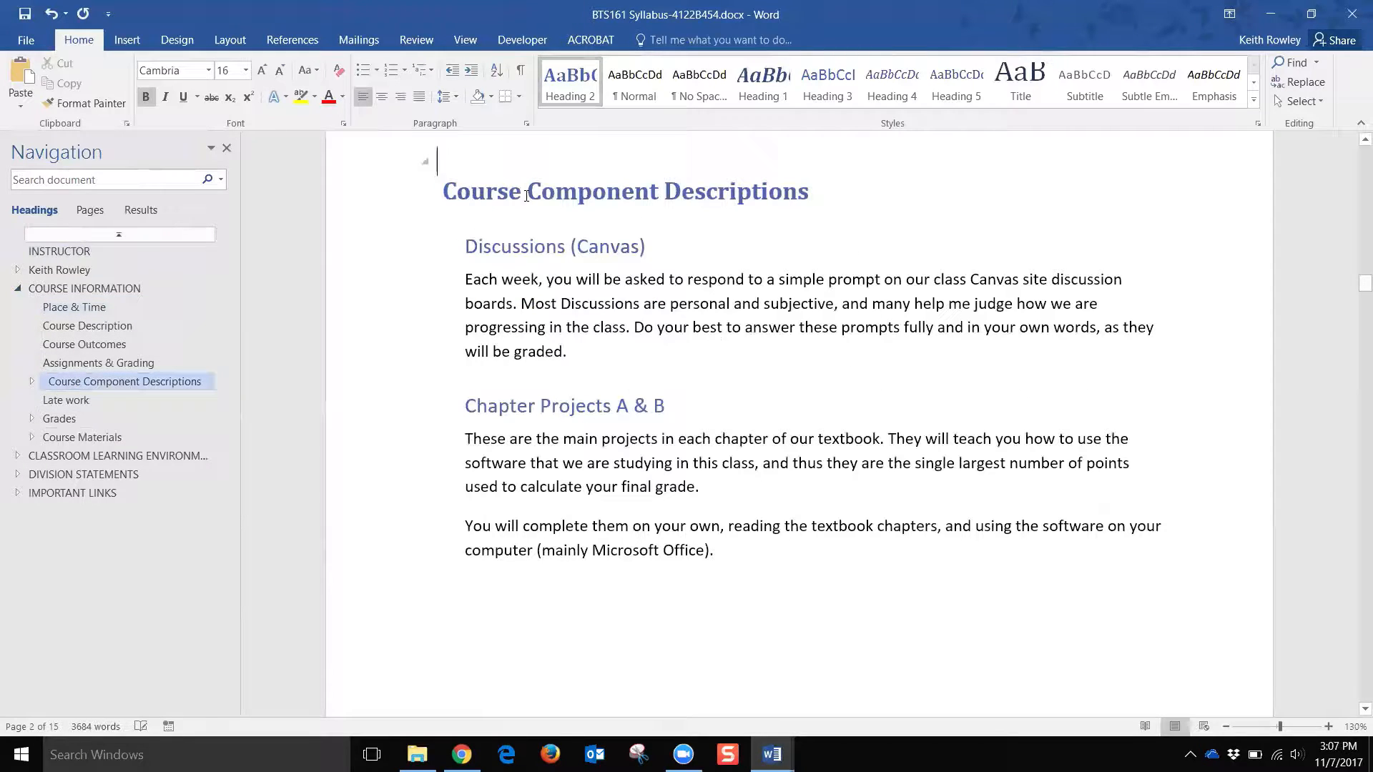
click(521, 247)
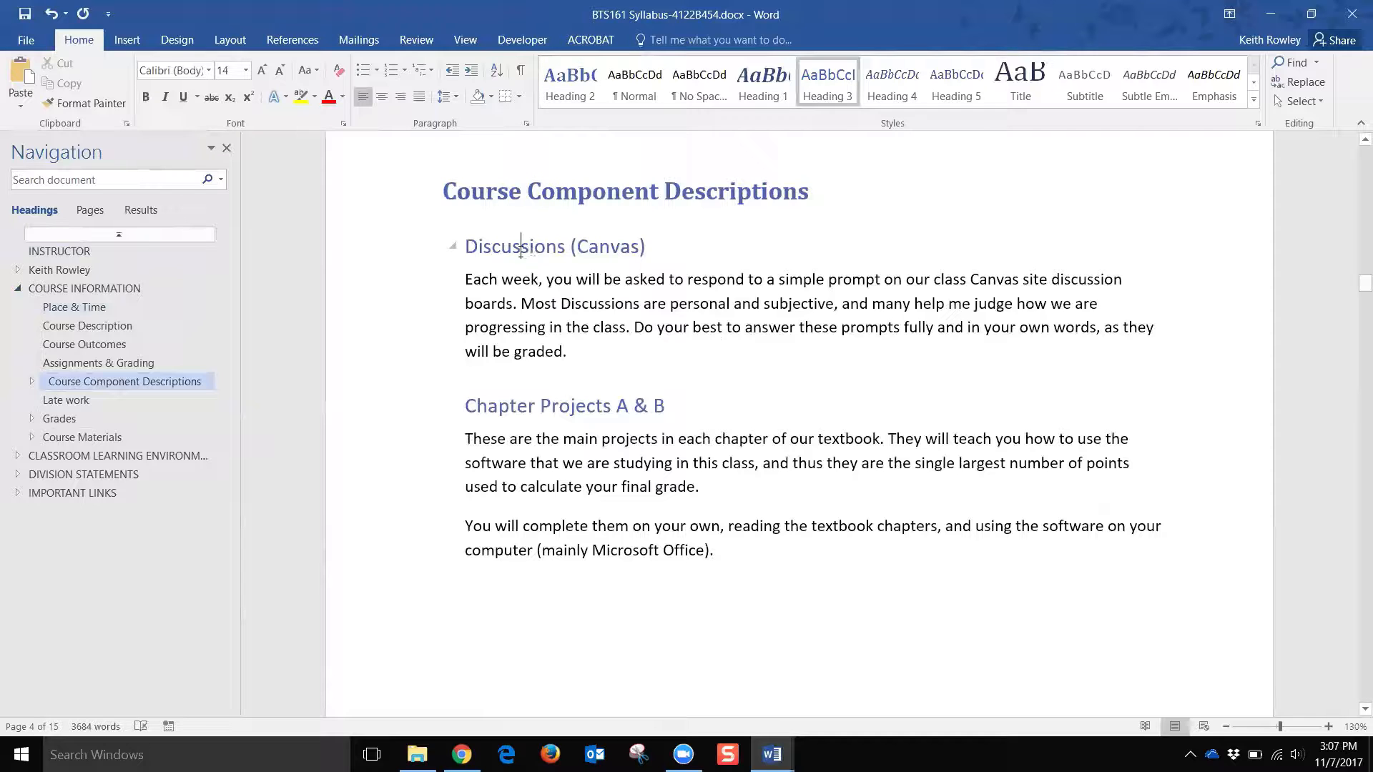
click(541, 407)
Step: Expand the remaining collapsed outline groups, from IMPORTANT LINKS to Course Component Descriptions, then return to INSTRUCTOR
click(17, 493)
click(18, 474)
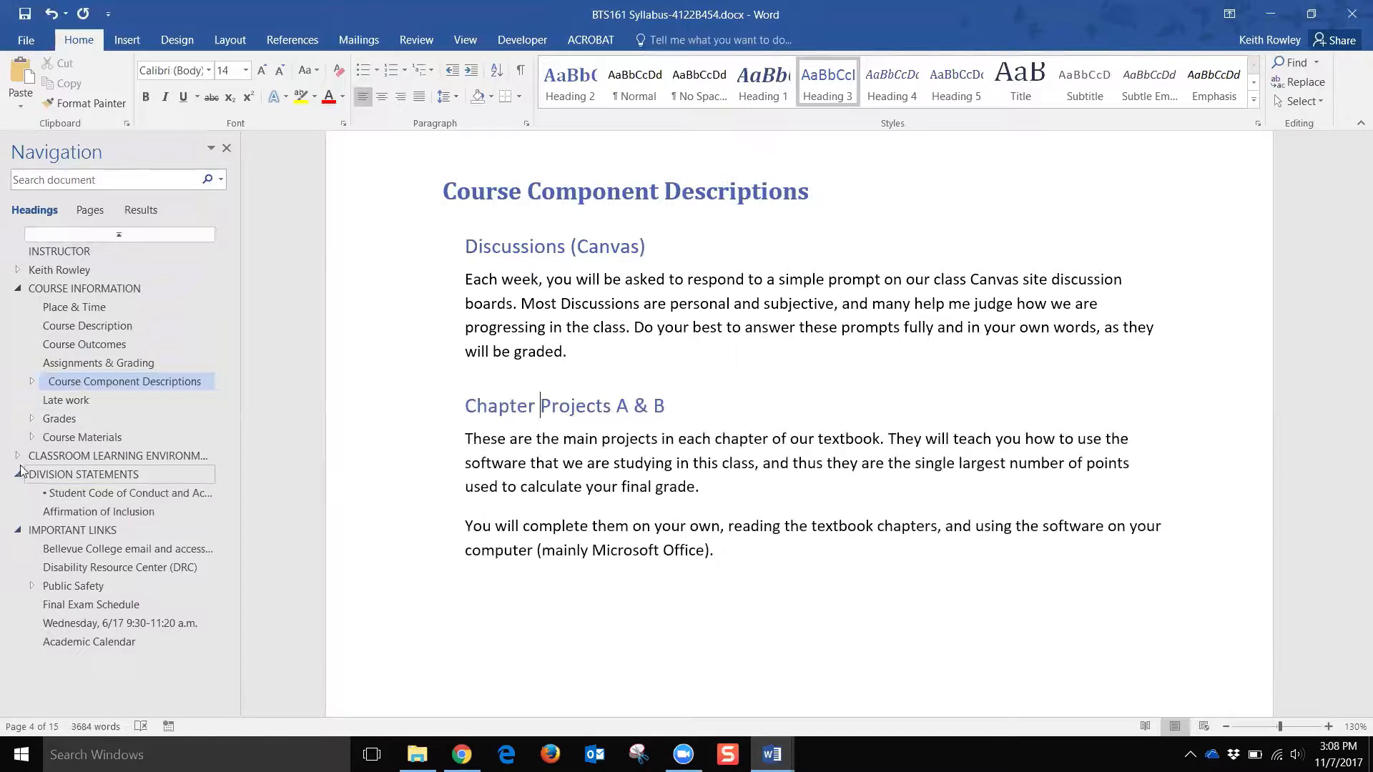
click(18, 456)
click(31, 437)
click(32, 418)
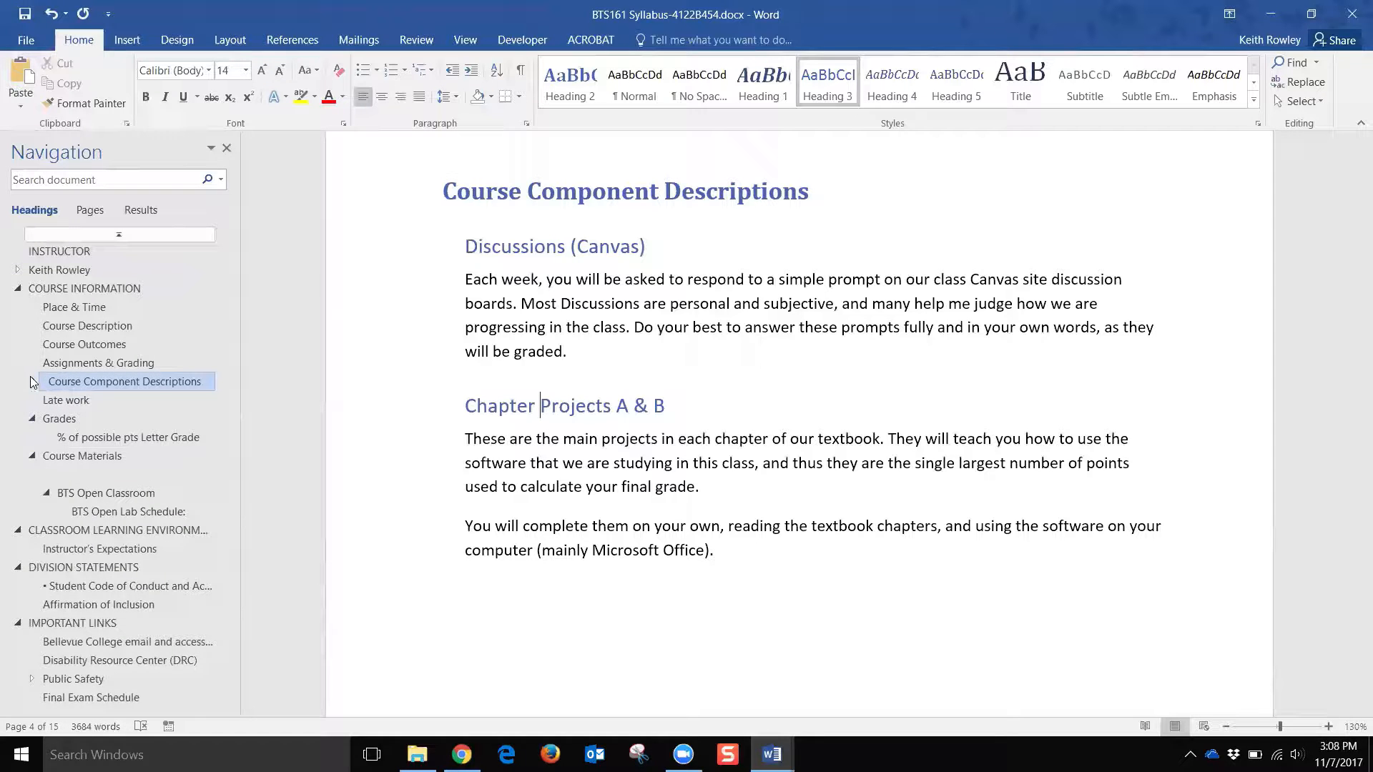
click(32, 381)
scroll(141, 388, down, 4)
scroll(142, 388, up, 4)
scroll(142, 386, down, 1)
scroll(143, 386, up, 1)
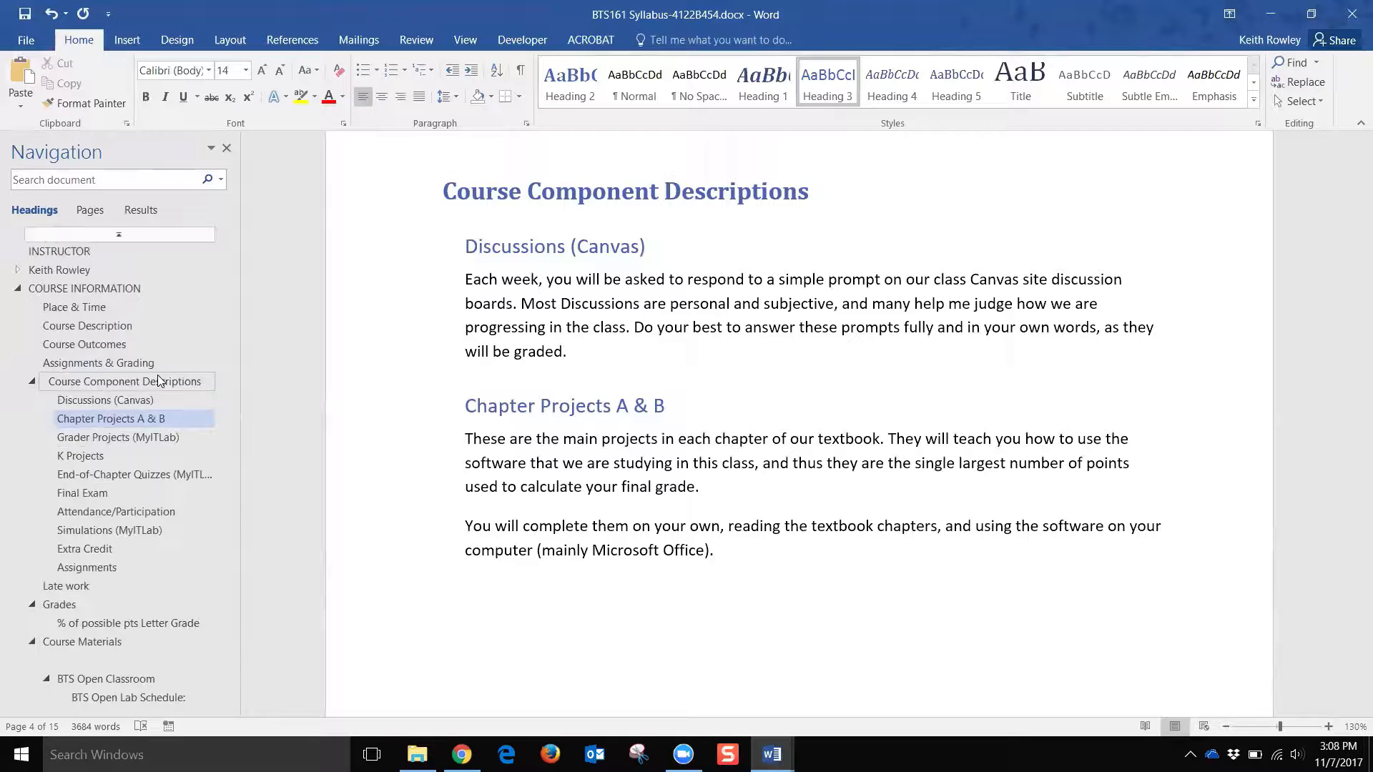
click(60, 251)
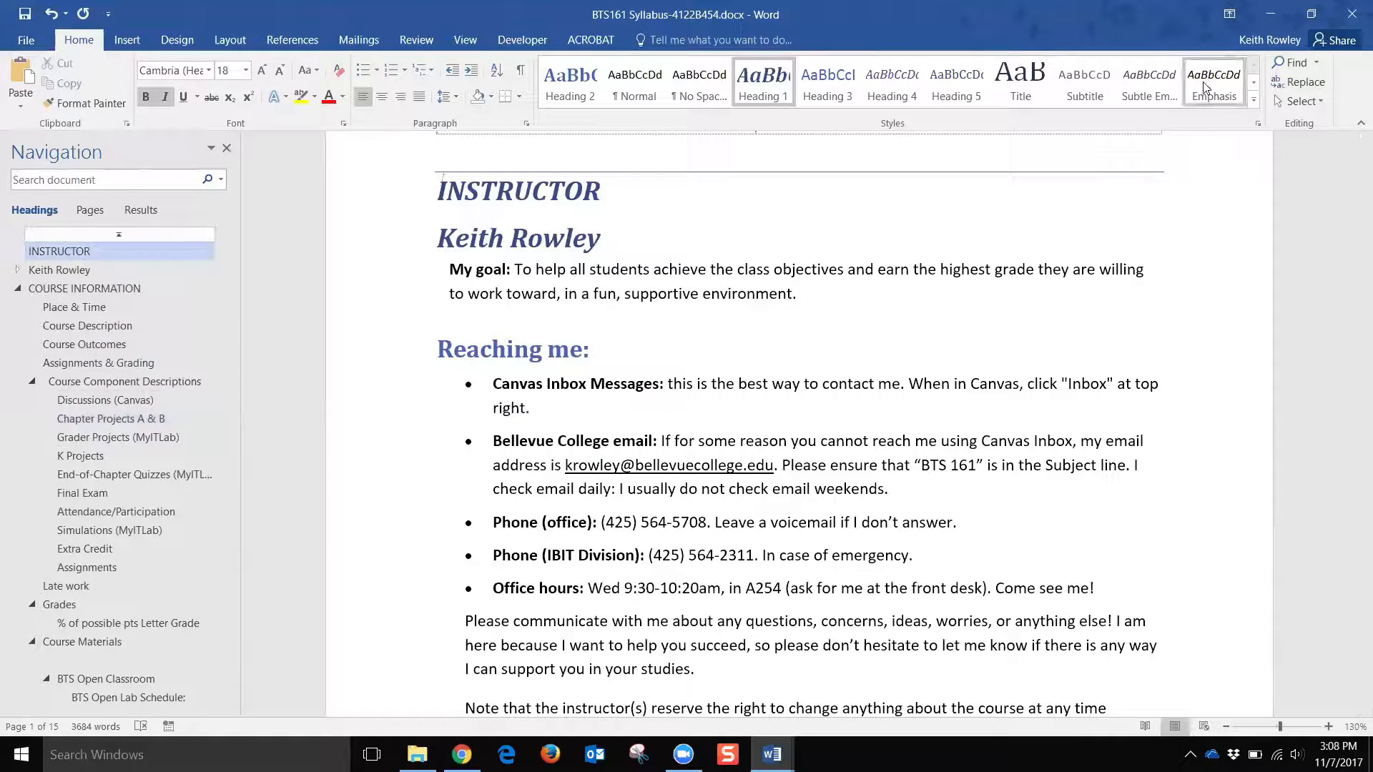
Step: In Creating Accessible Word Documents, highlight the tip about not skipping heading levels
mouse_move(774, 744)
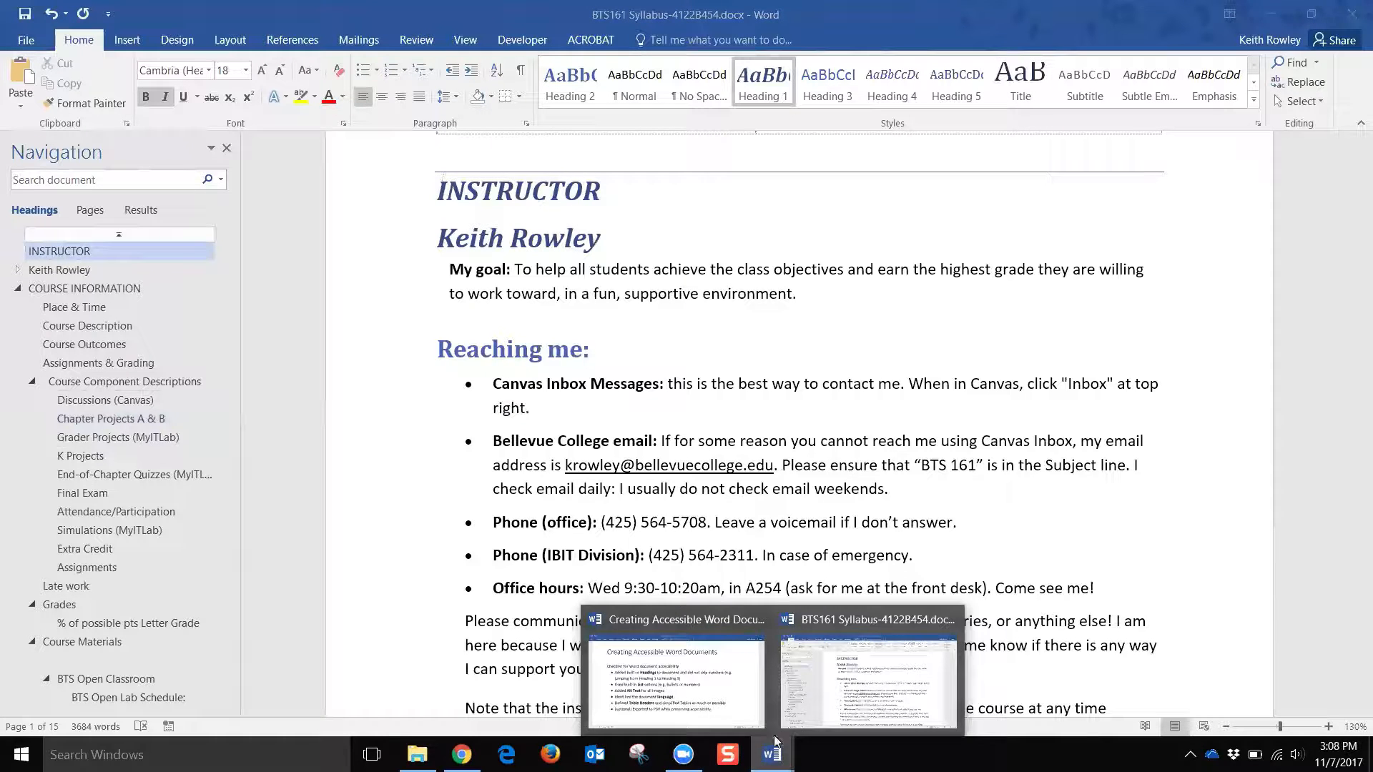
click(712, 697)
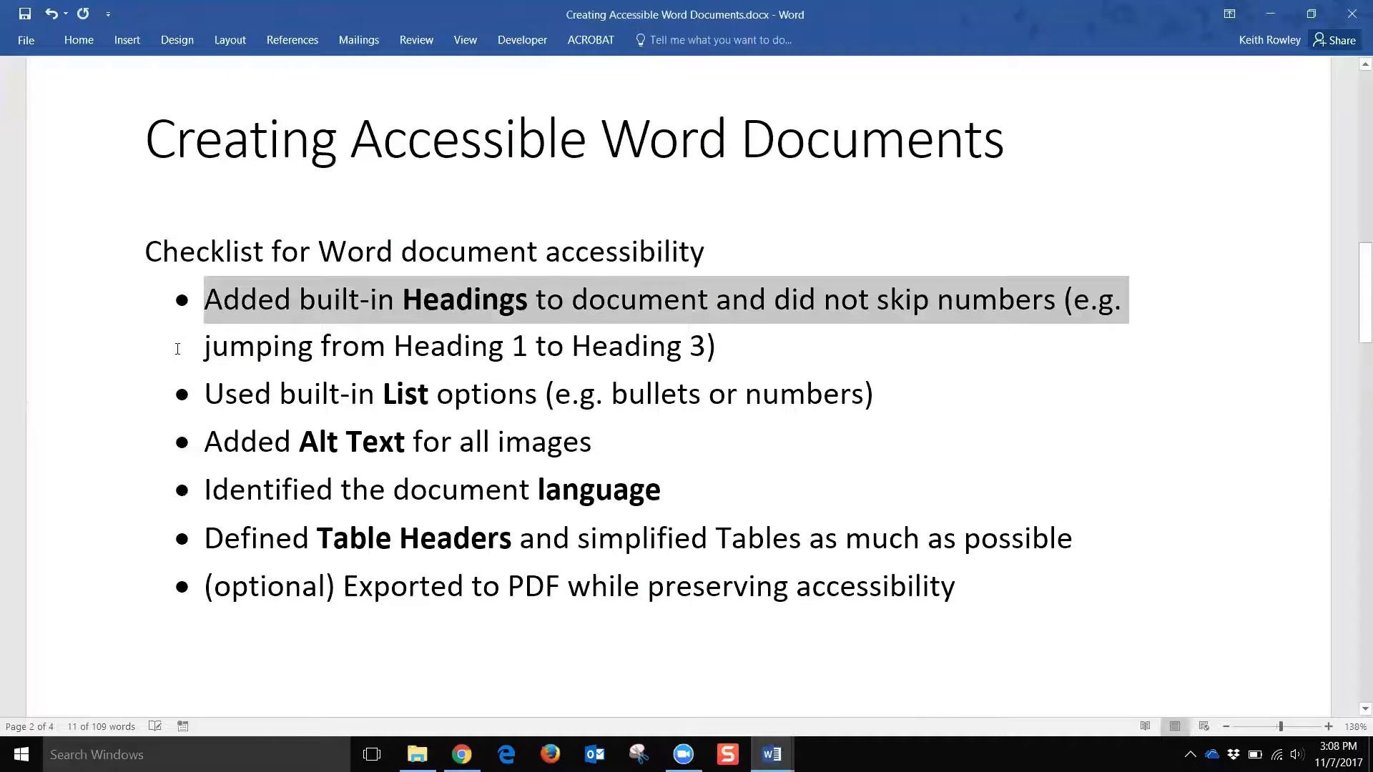
click(1064, 299)
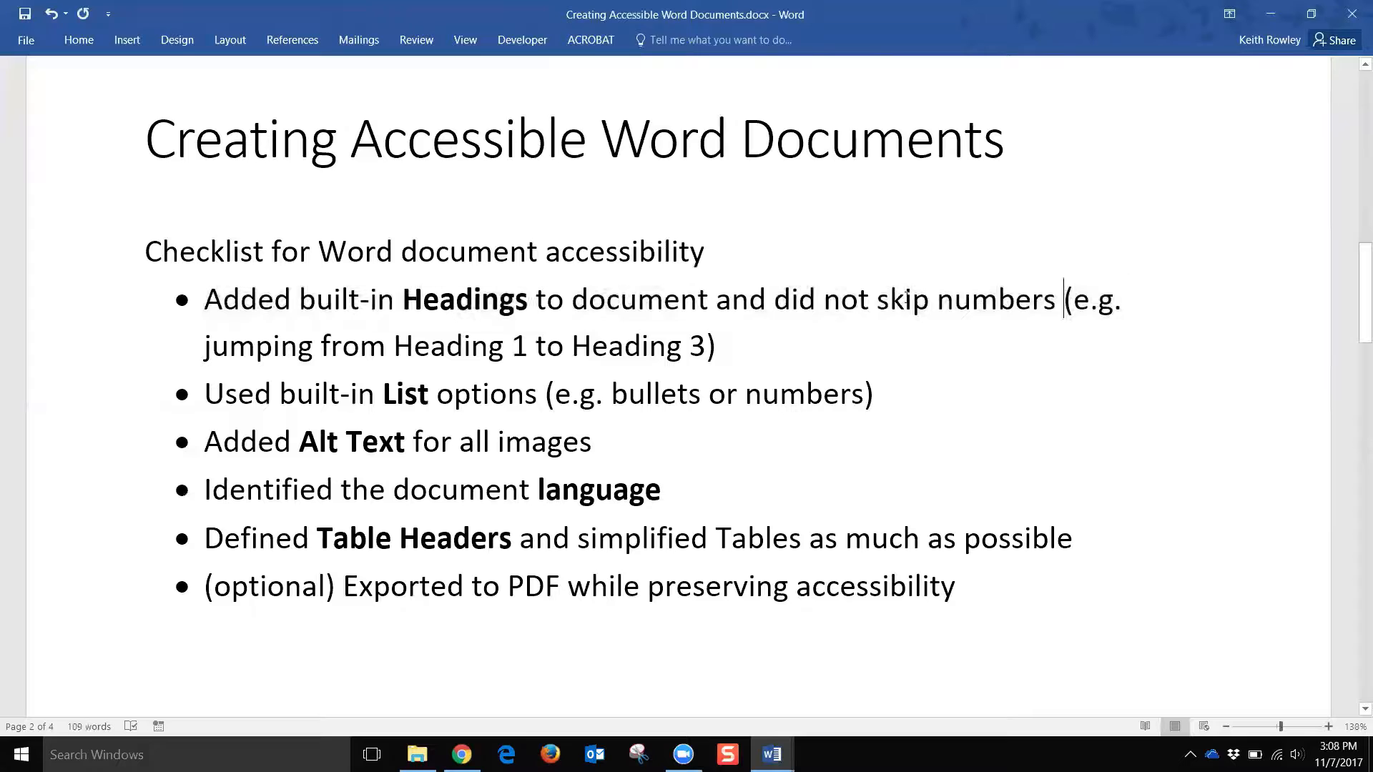
drag(773, 295, 715, 358)
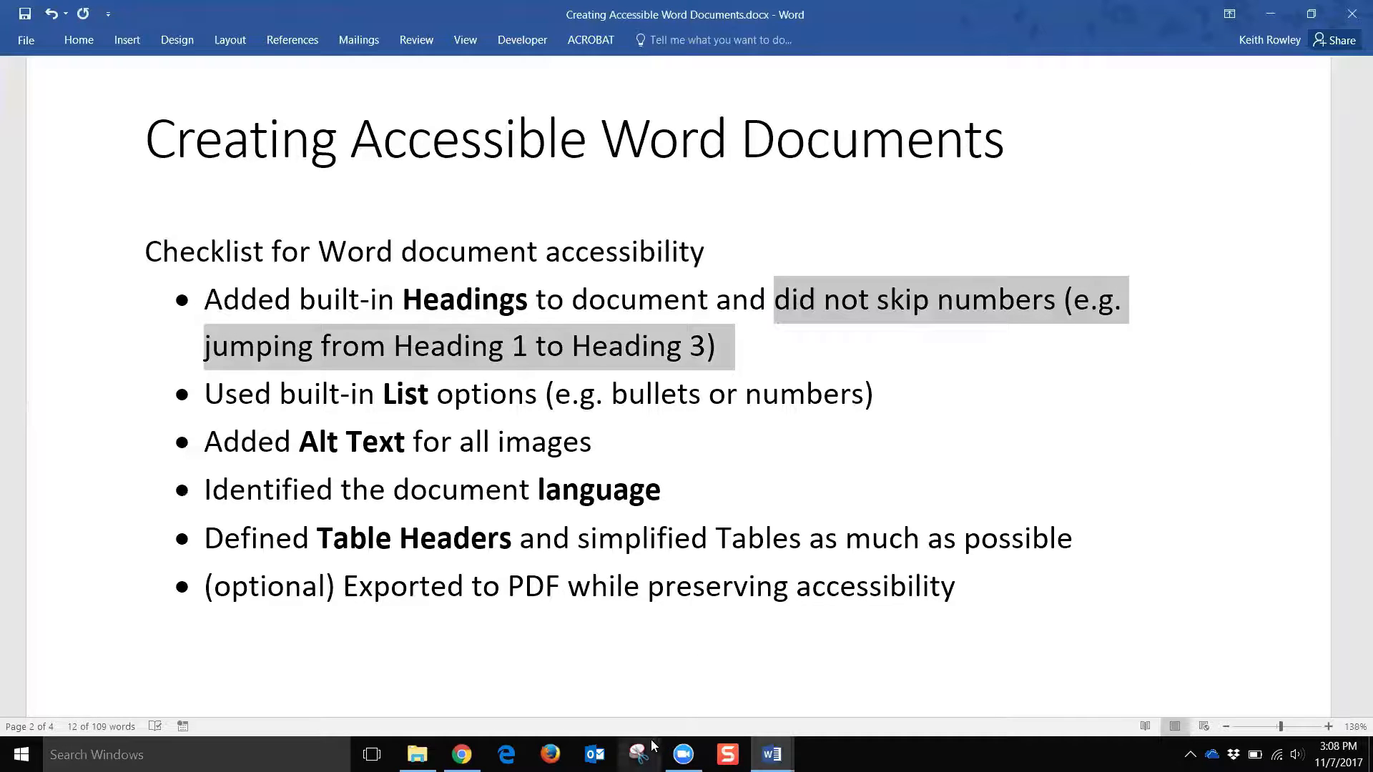
Step: Return to the BTS 161 syllabus at the COURSE INFORMATION section
click(771, 754)
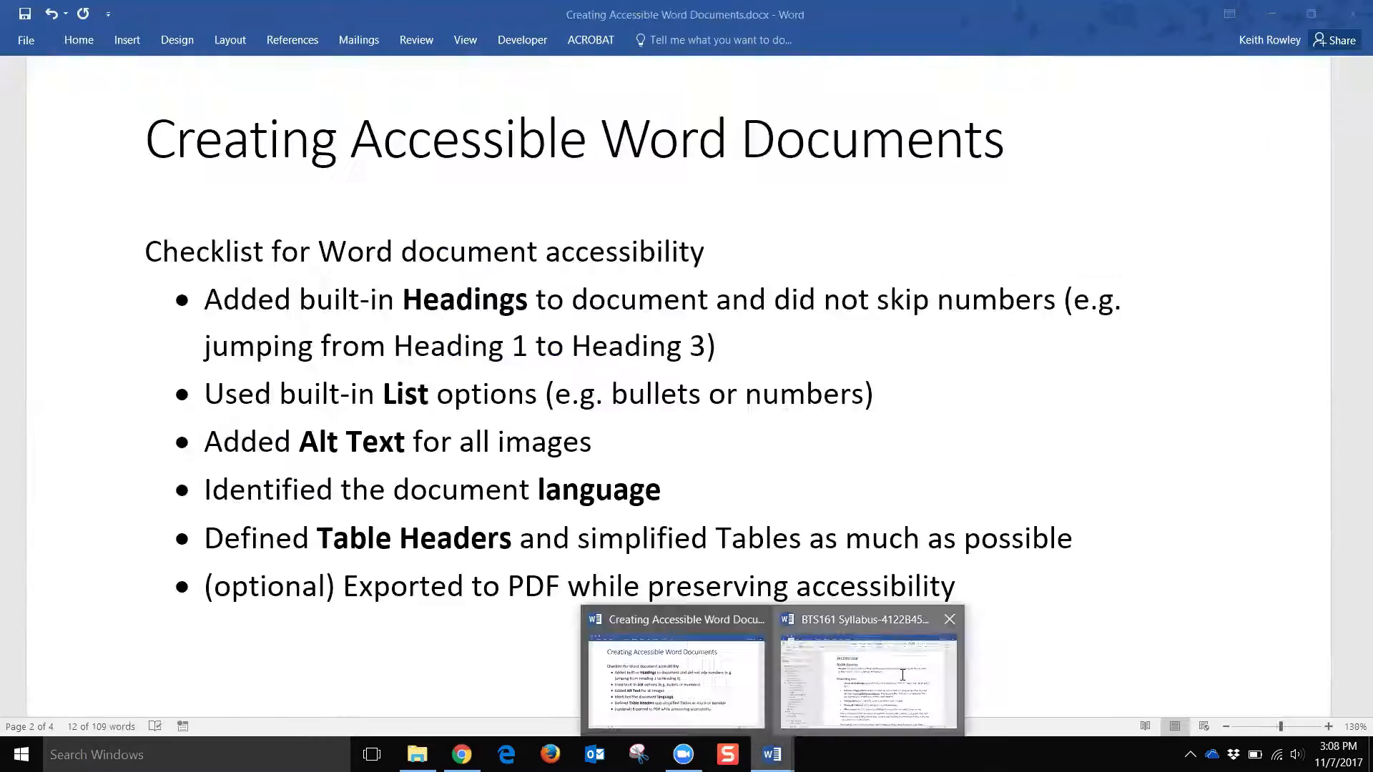
click(868, 680)
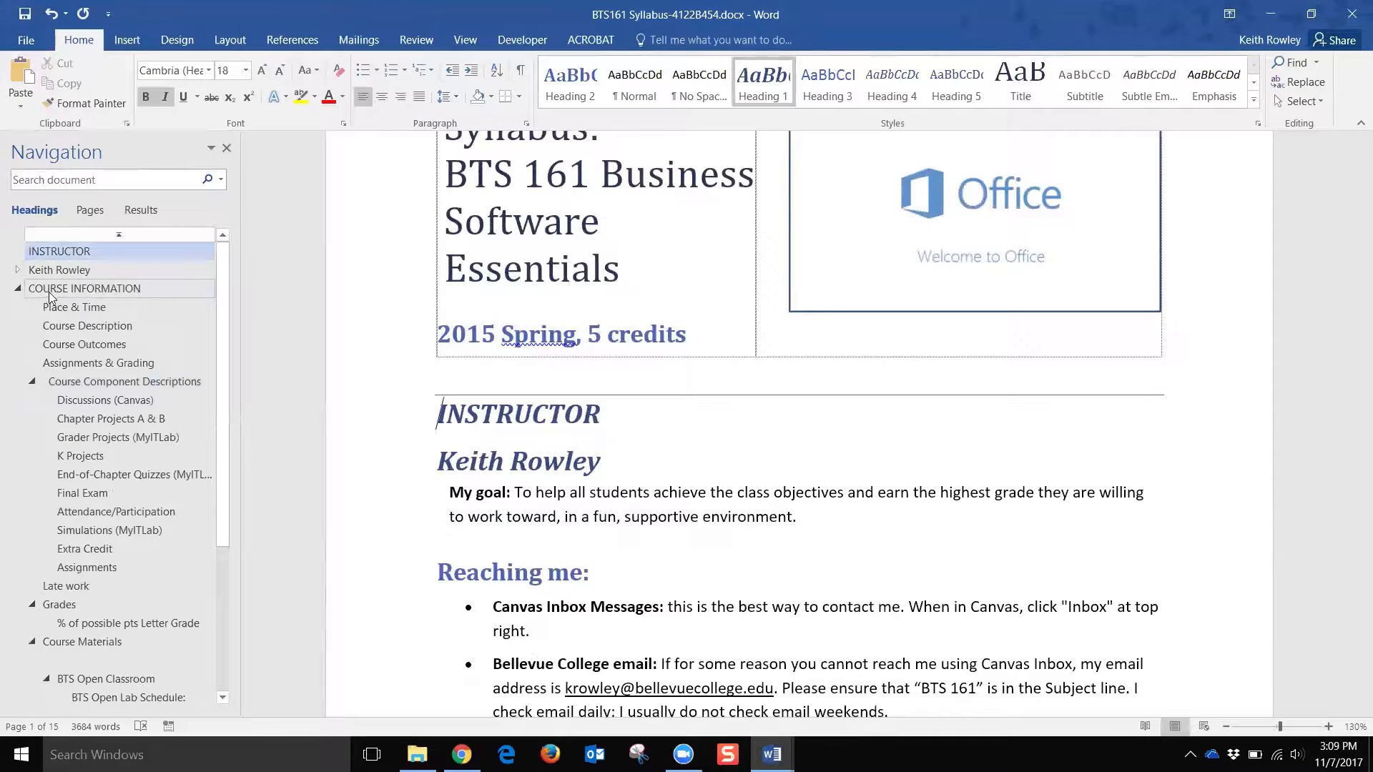
click(78, 288)
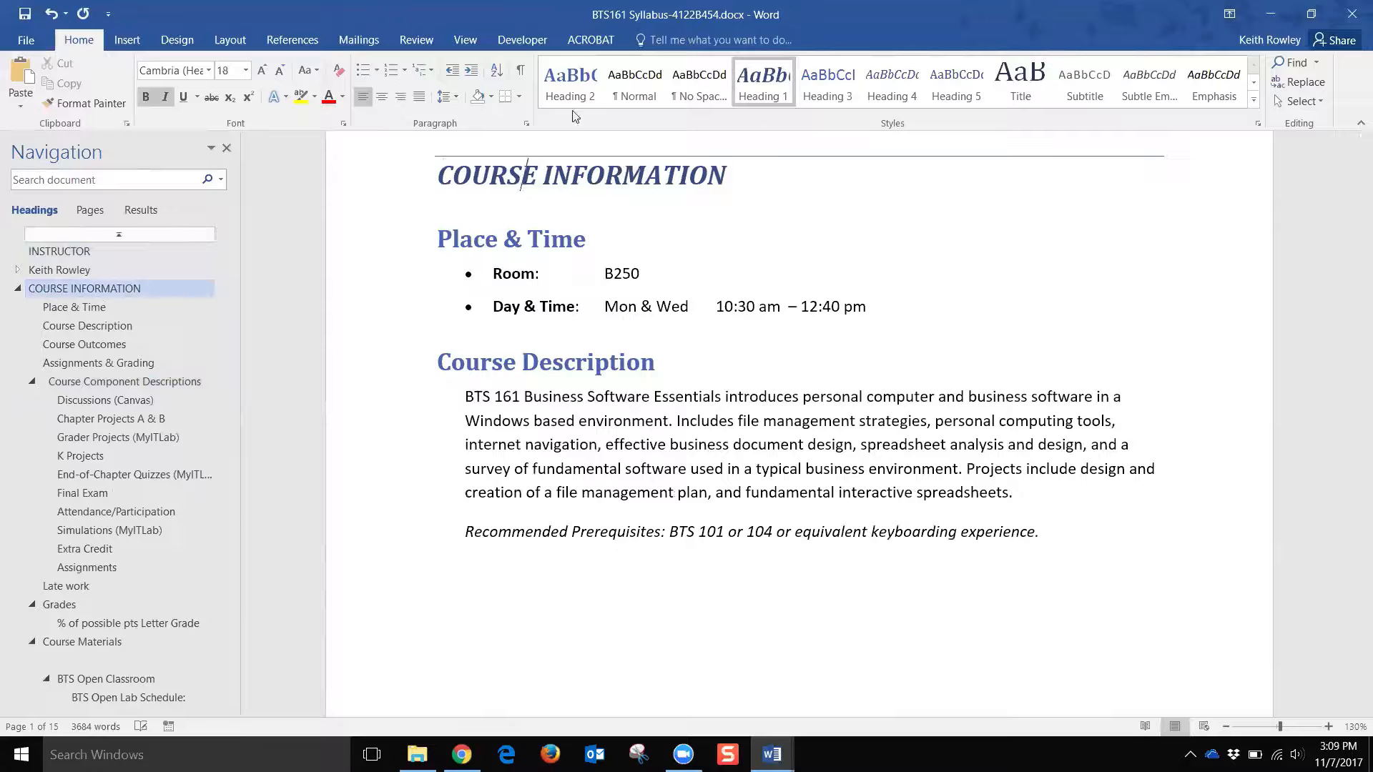
Step: Compare Place & Time with Course Description, try it as Heading 3, then restore Heading 2
click(486, 247)
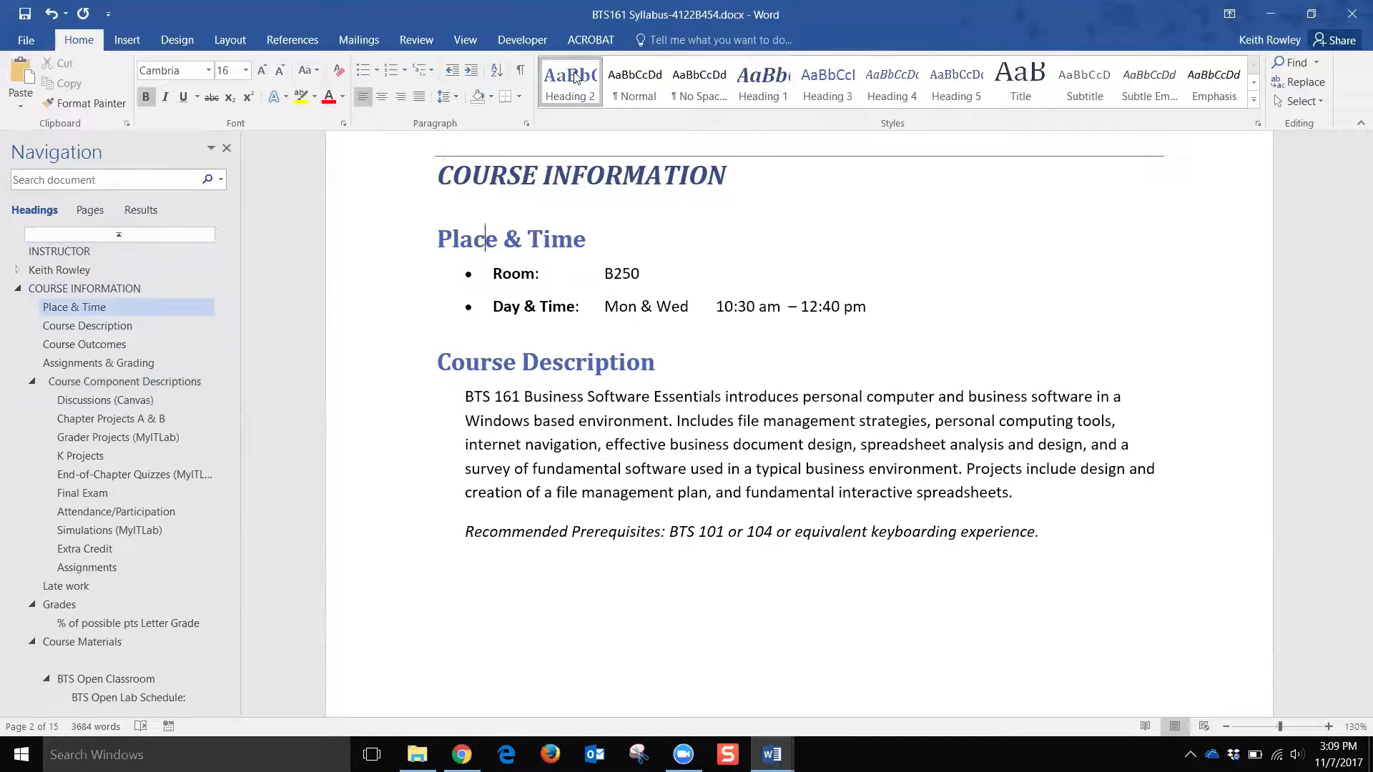
click(540, 364)
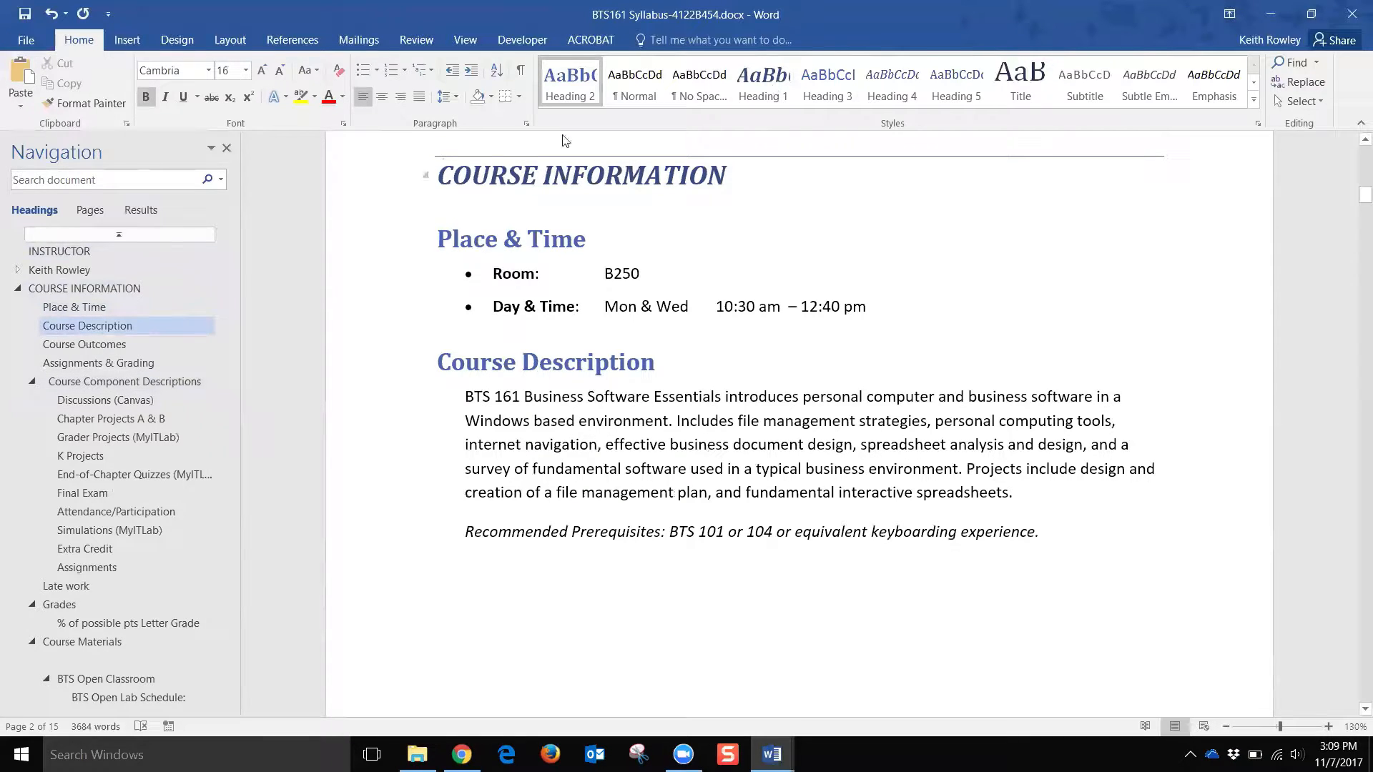
click(528, 241)
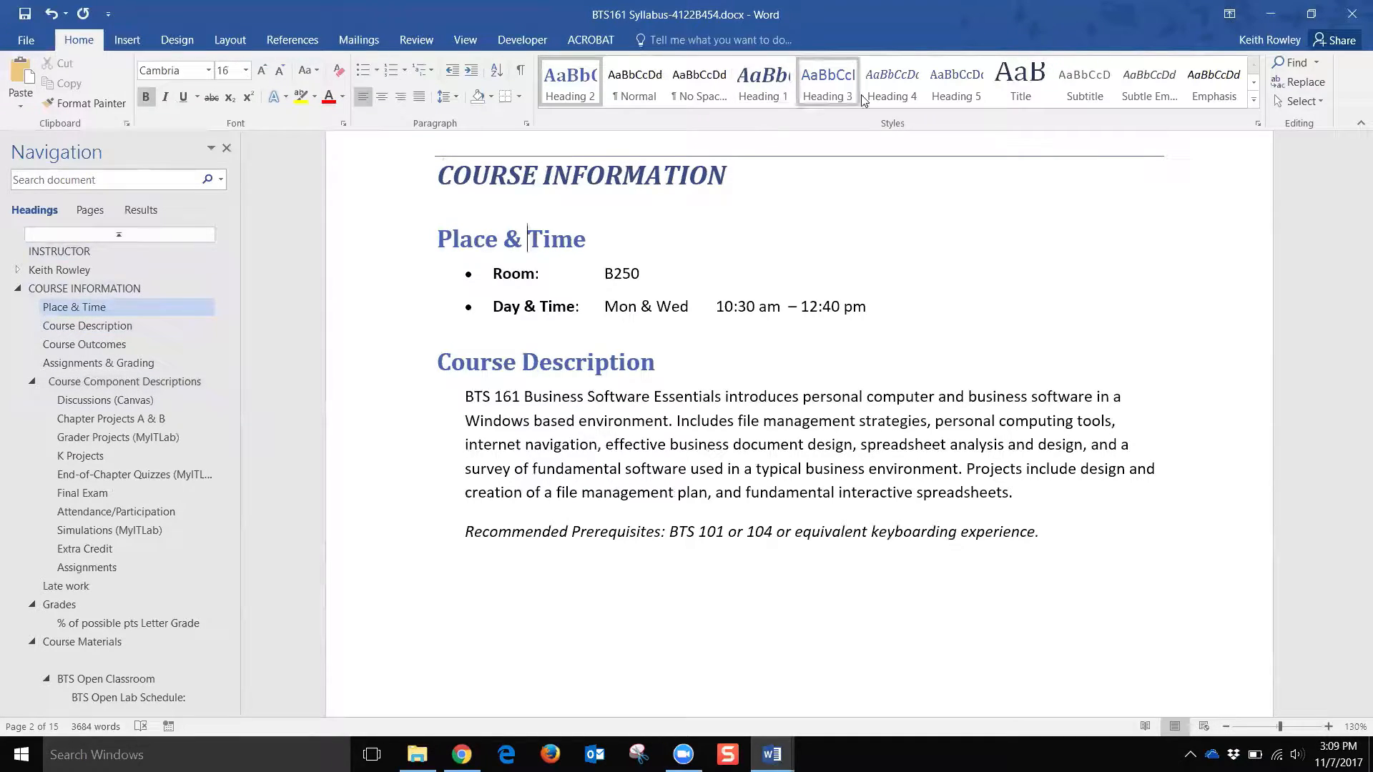
click(828, 80)
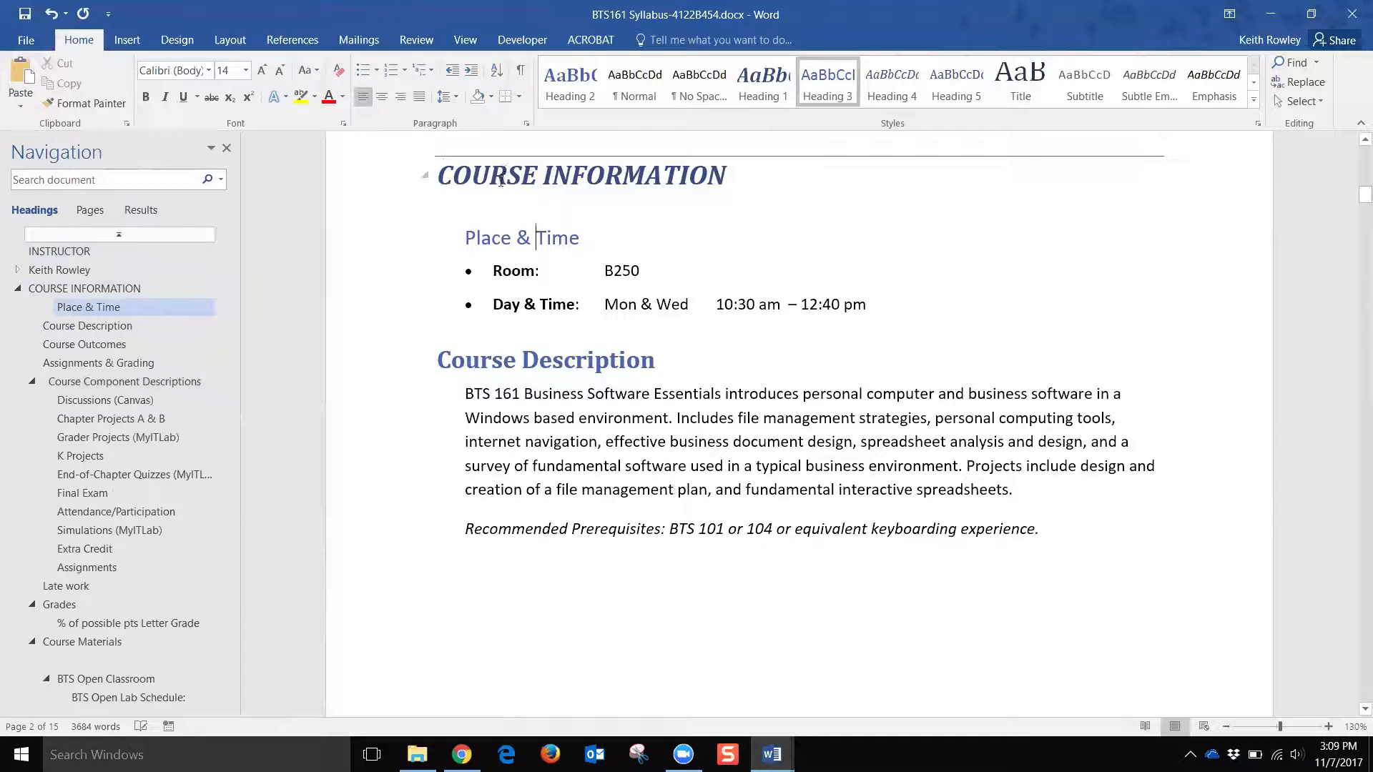
click(515, 195)
click(594, 98)
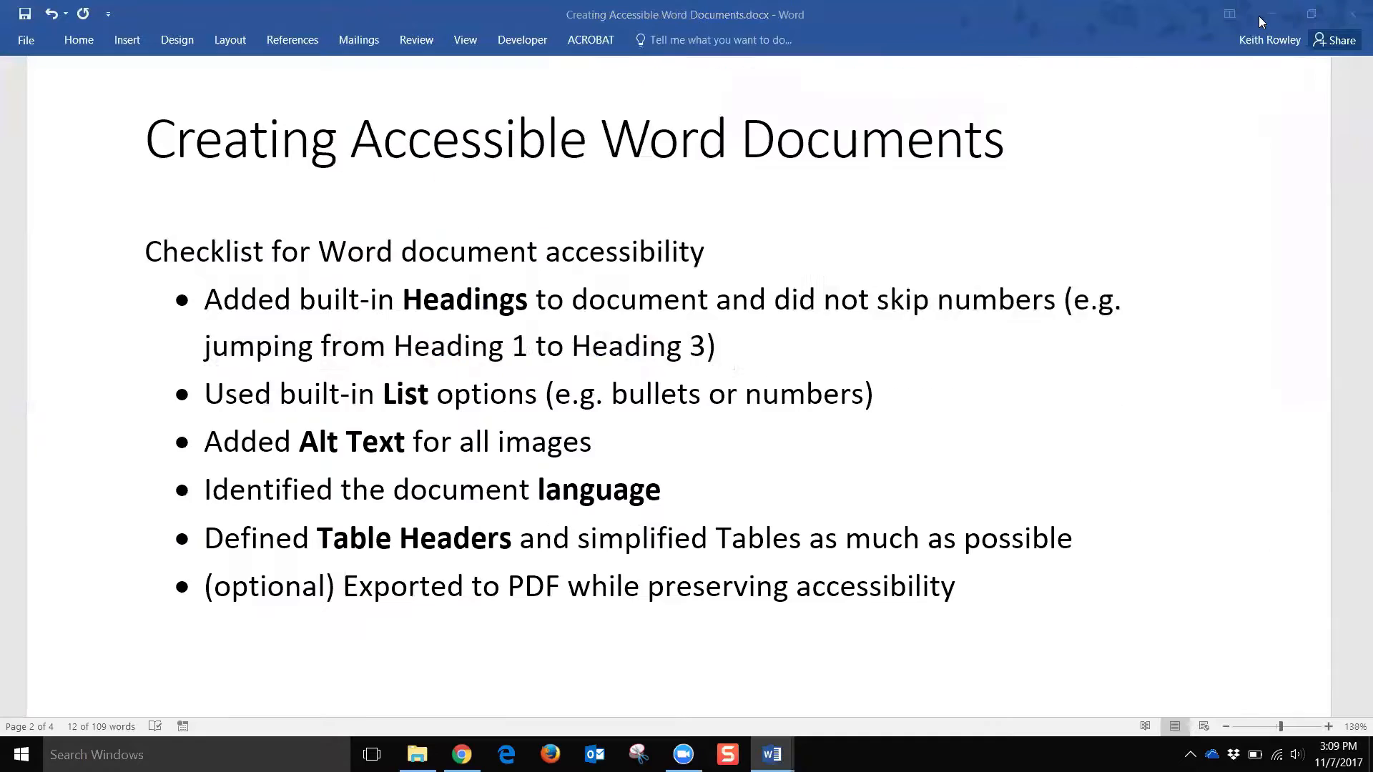
Step: In the checklist, move the highlight to the built-in List options item
drag(774, 300, 811, 358)
click(756, 367)
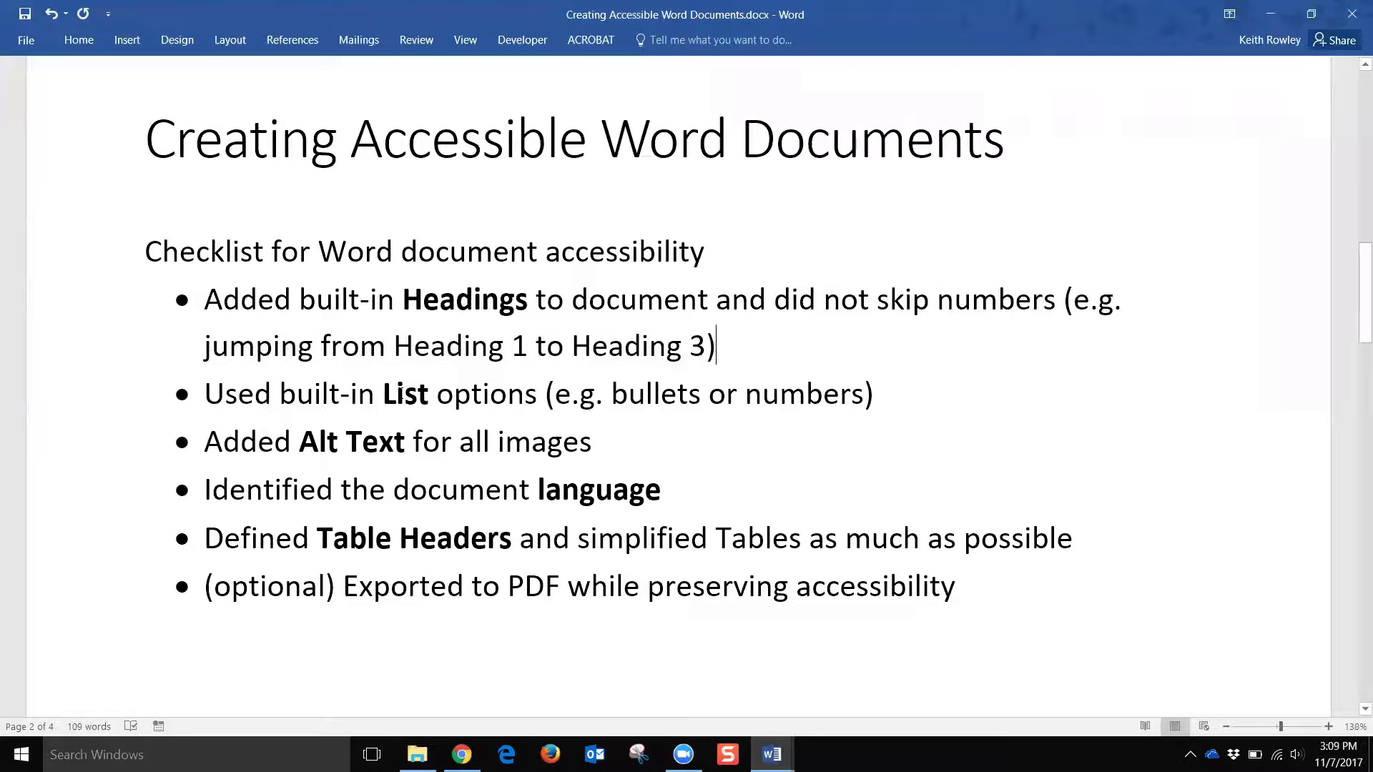
click(95, 404)
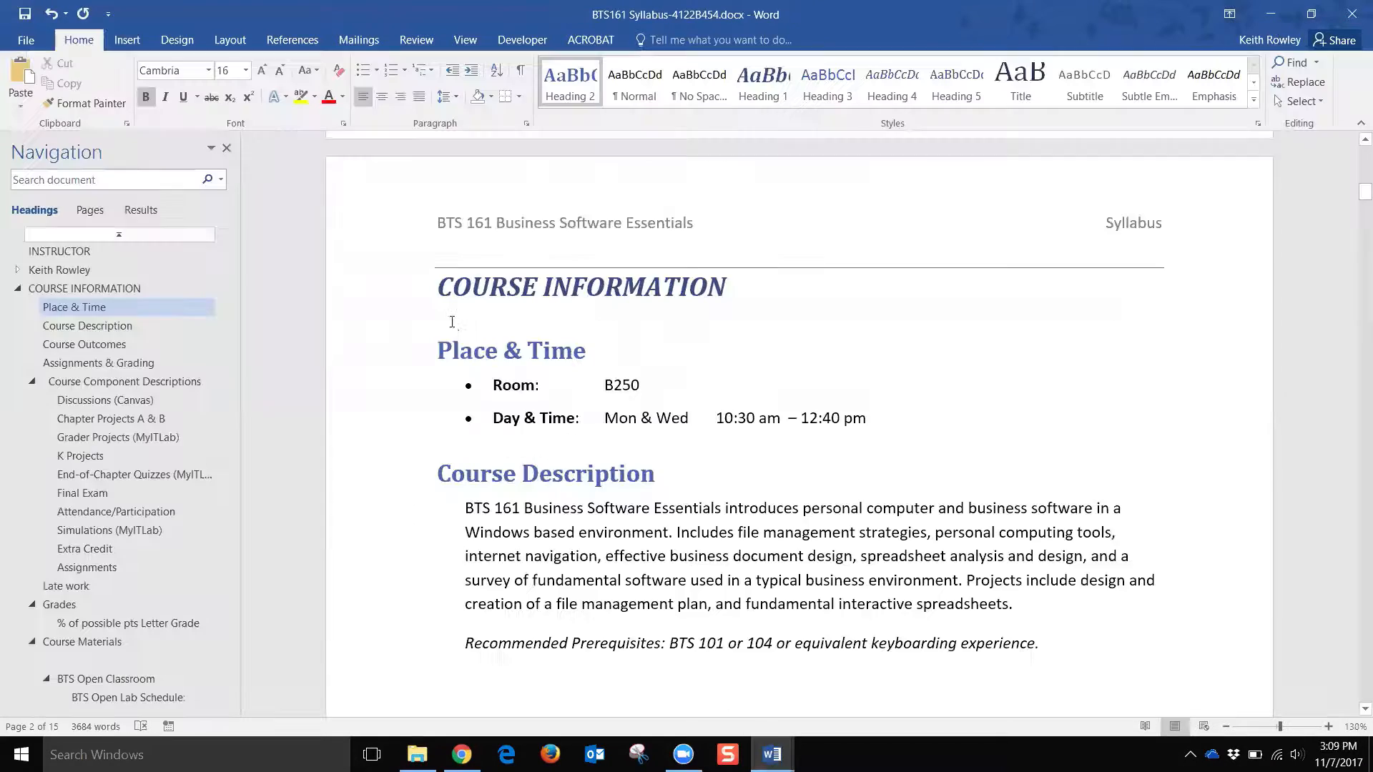
Step: Back in the syllabus, select the bulleted contact details under Reaching me
scroll(452, 322, up, 10)
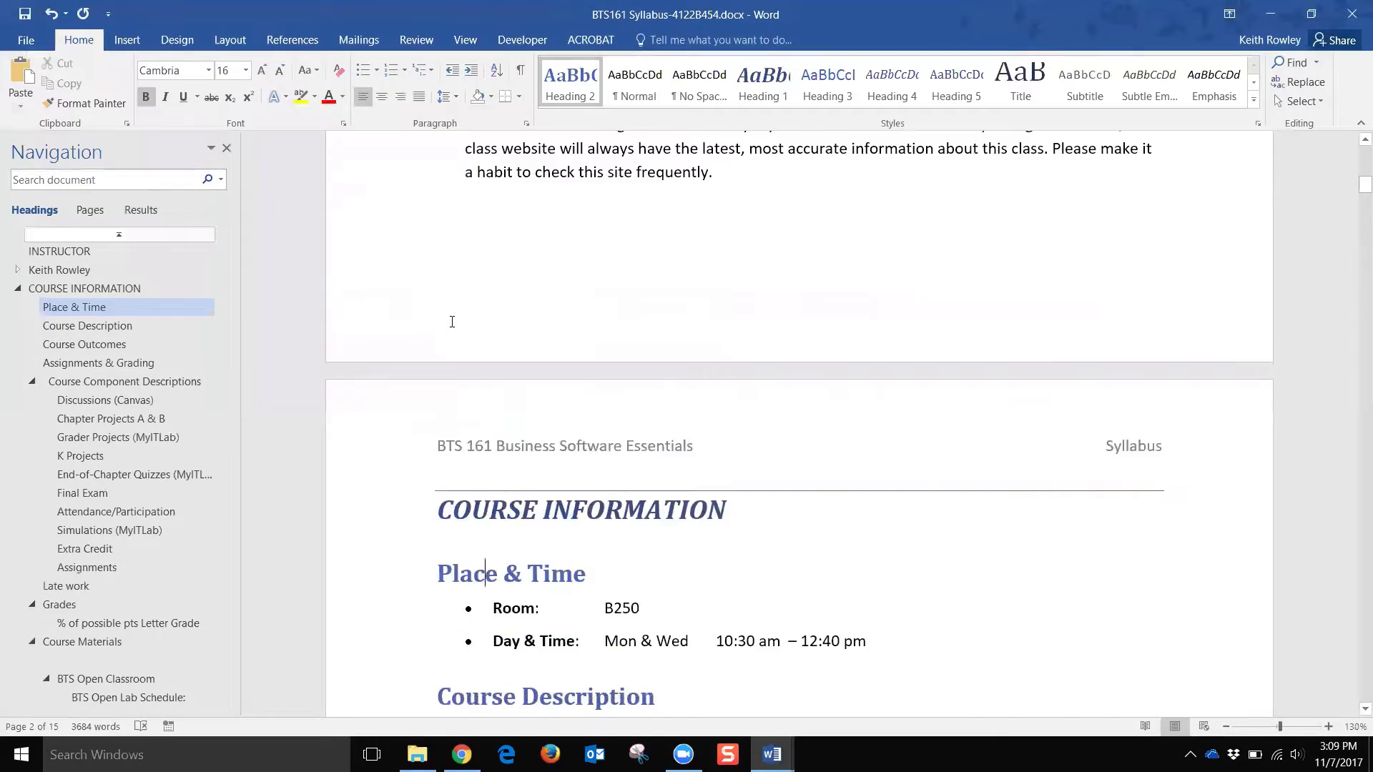
scroll(461, 323, down, 3)
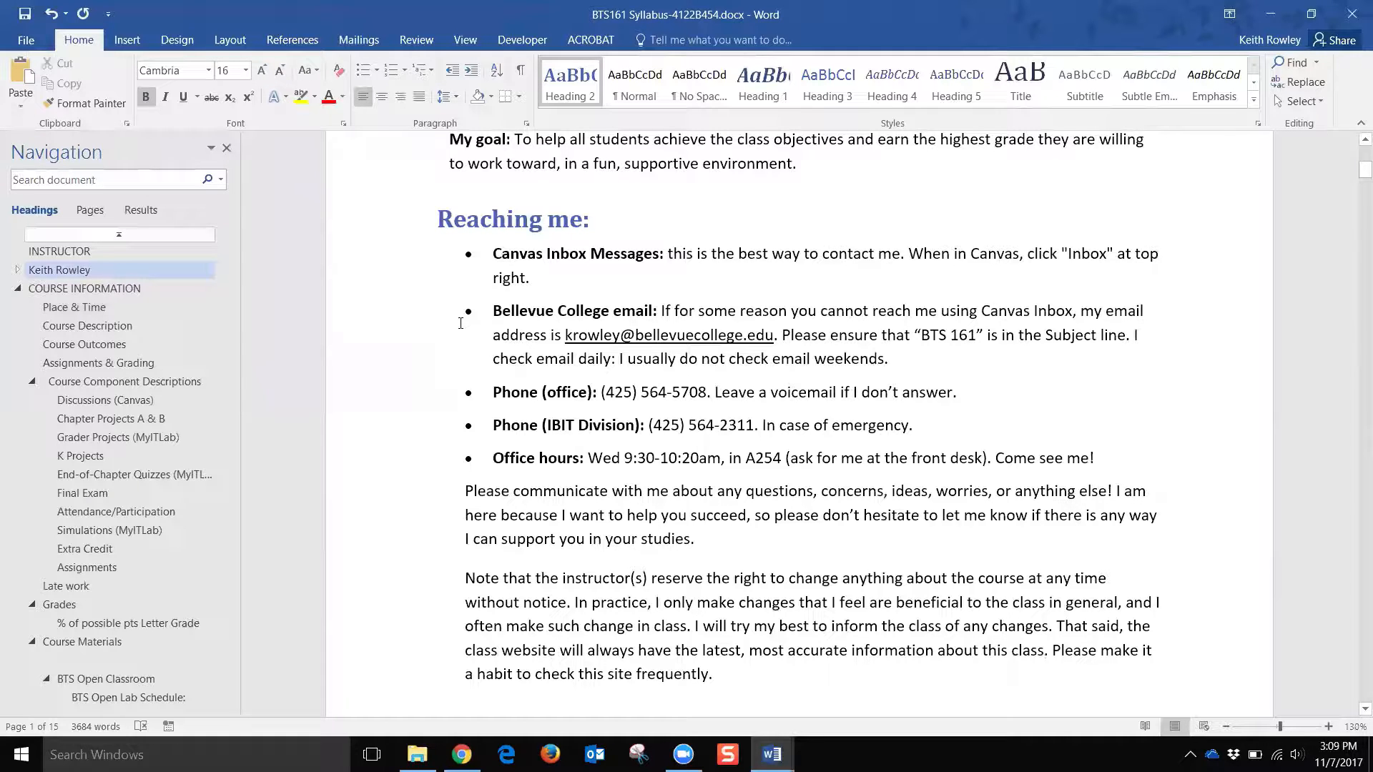
drag(492, 260, 625, 461)
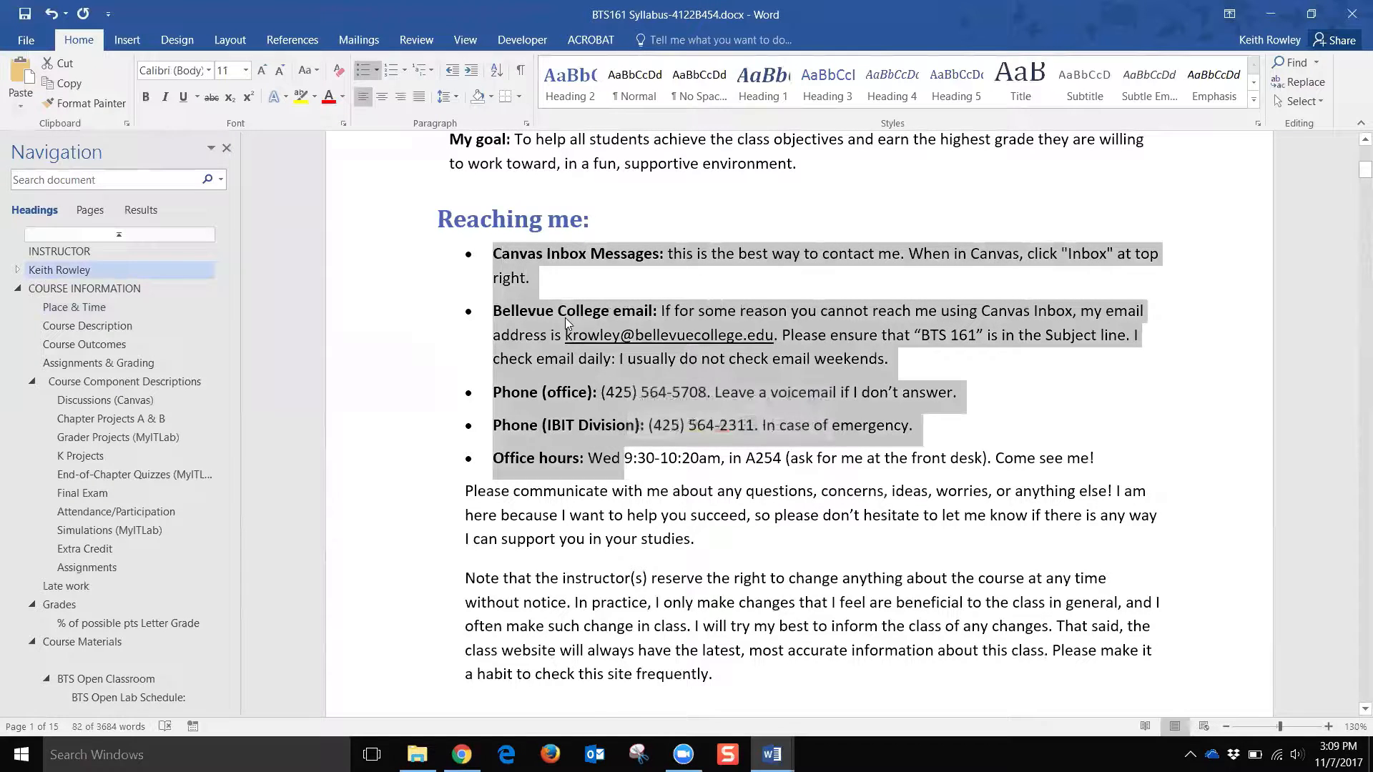
Step: Reselect the five Reaching me bullets, then start a new bullet after Office hours
scroll(565, 323, up, 1)
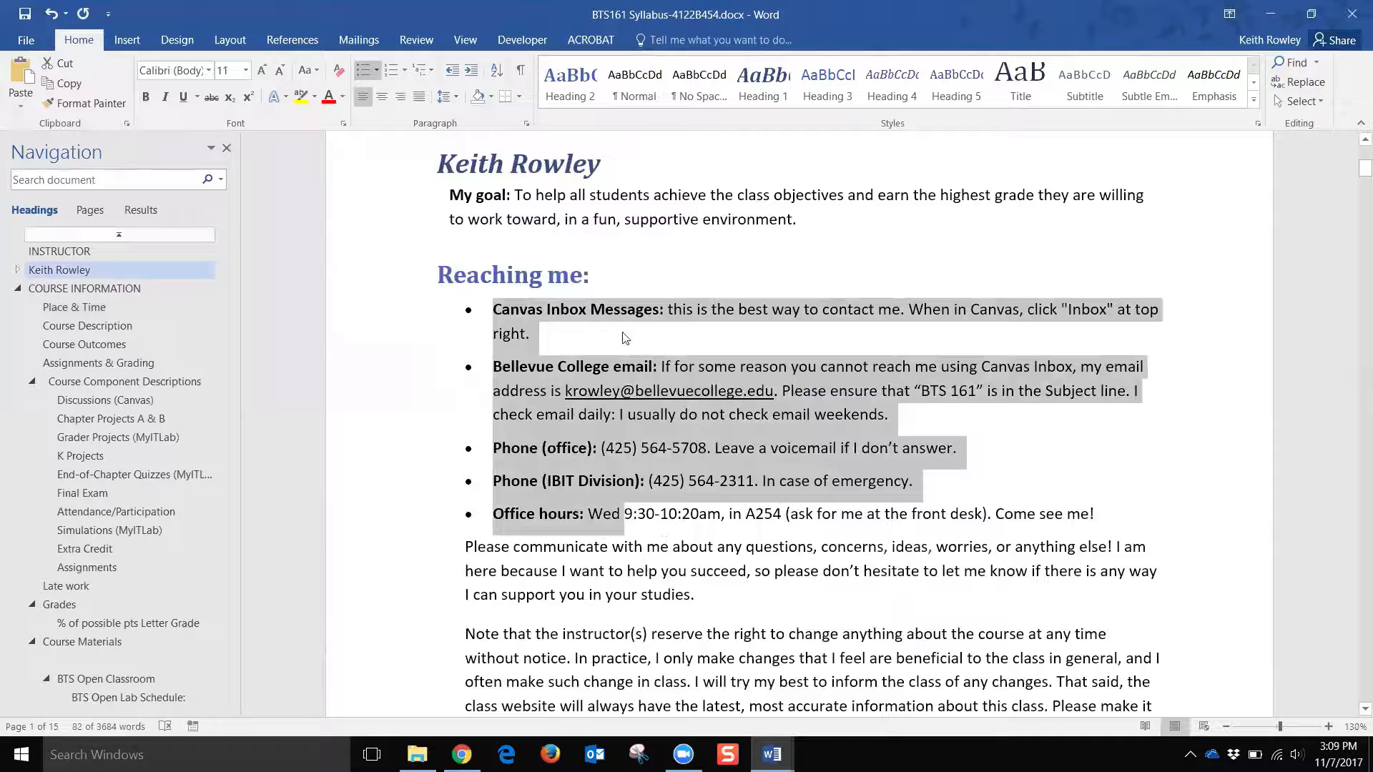
click(570, 314)
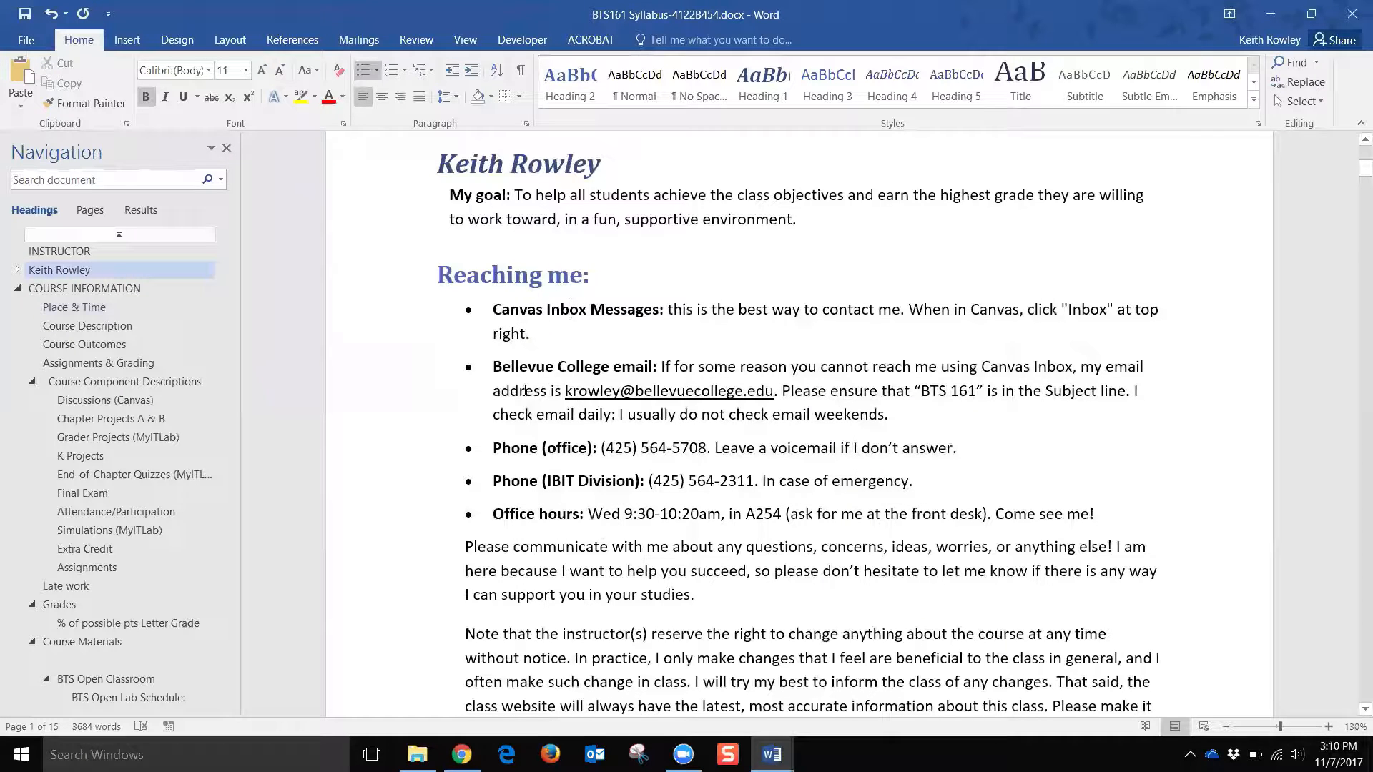
drag(394, 318, 397, 514)
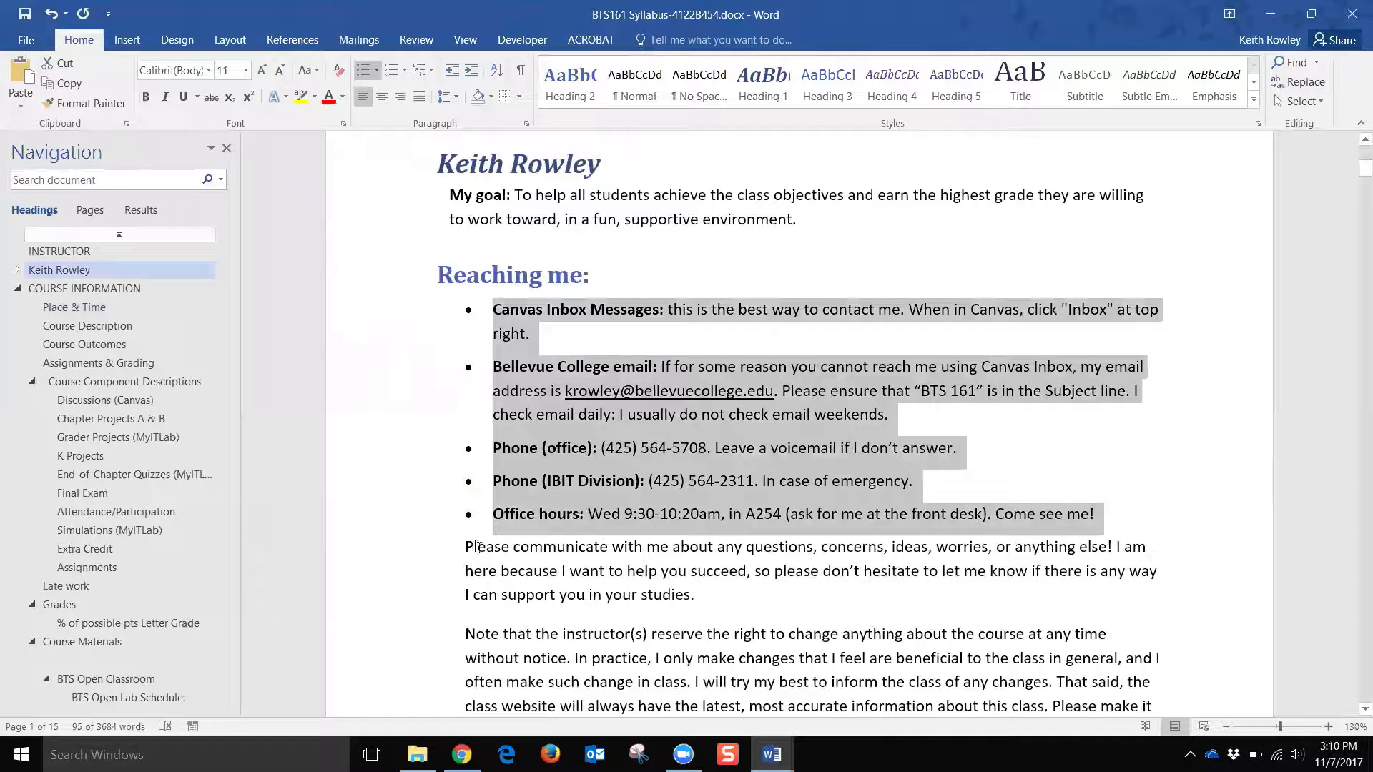
click(1150, 522)
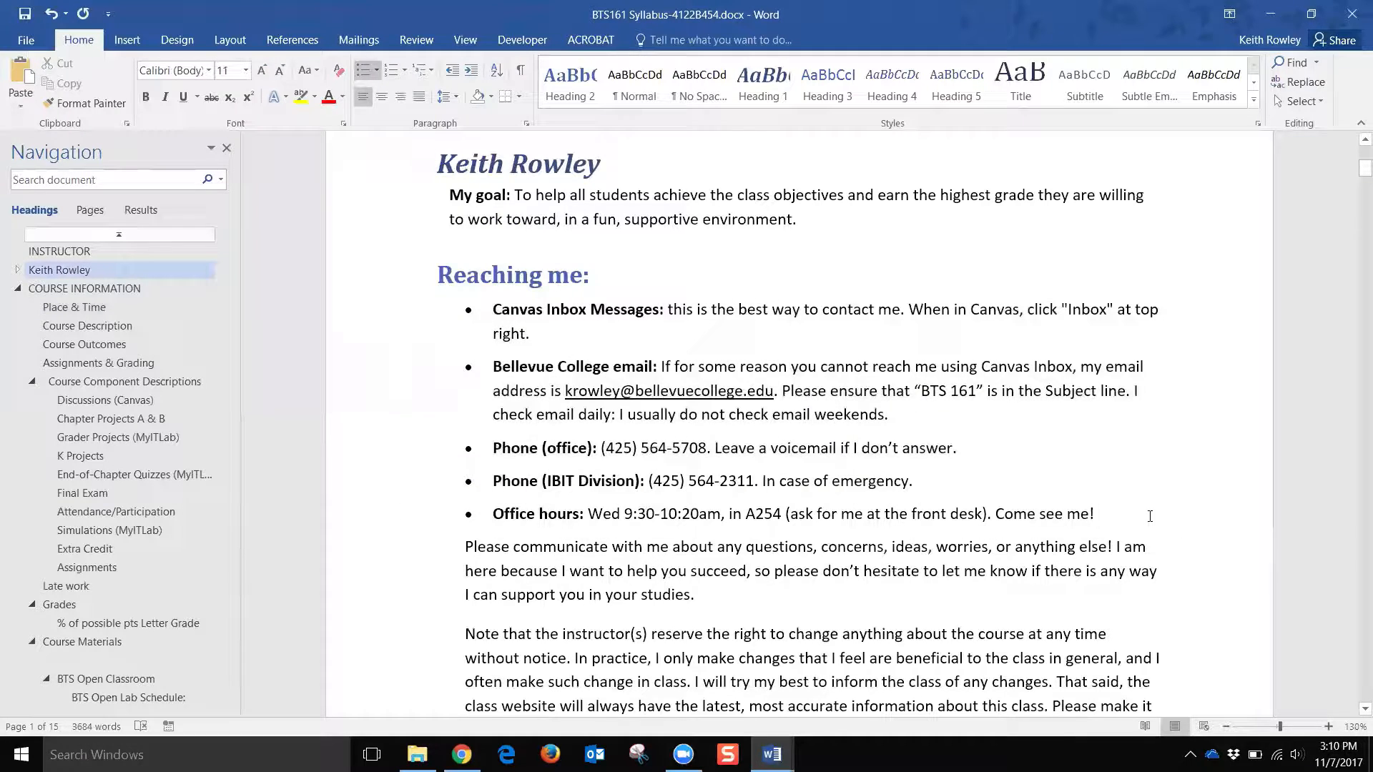
key(Return)
key(Return)
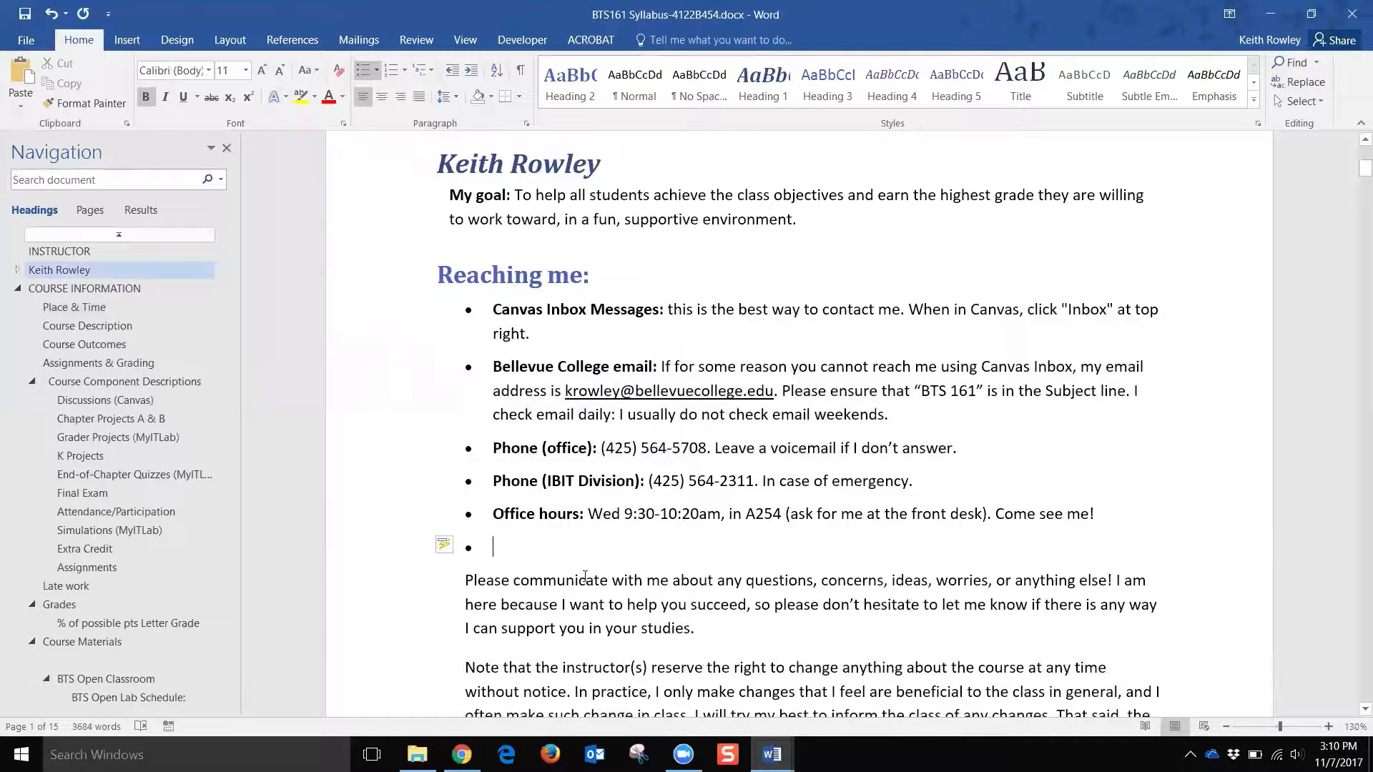
Step: Replace the bullet with a dash line: bold 'Skype:' followed by the instructor's Skype address
key(Return)
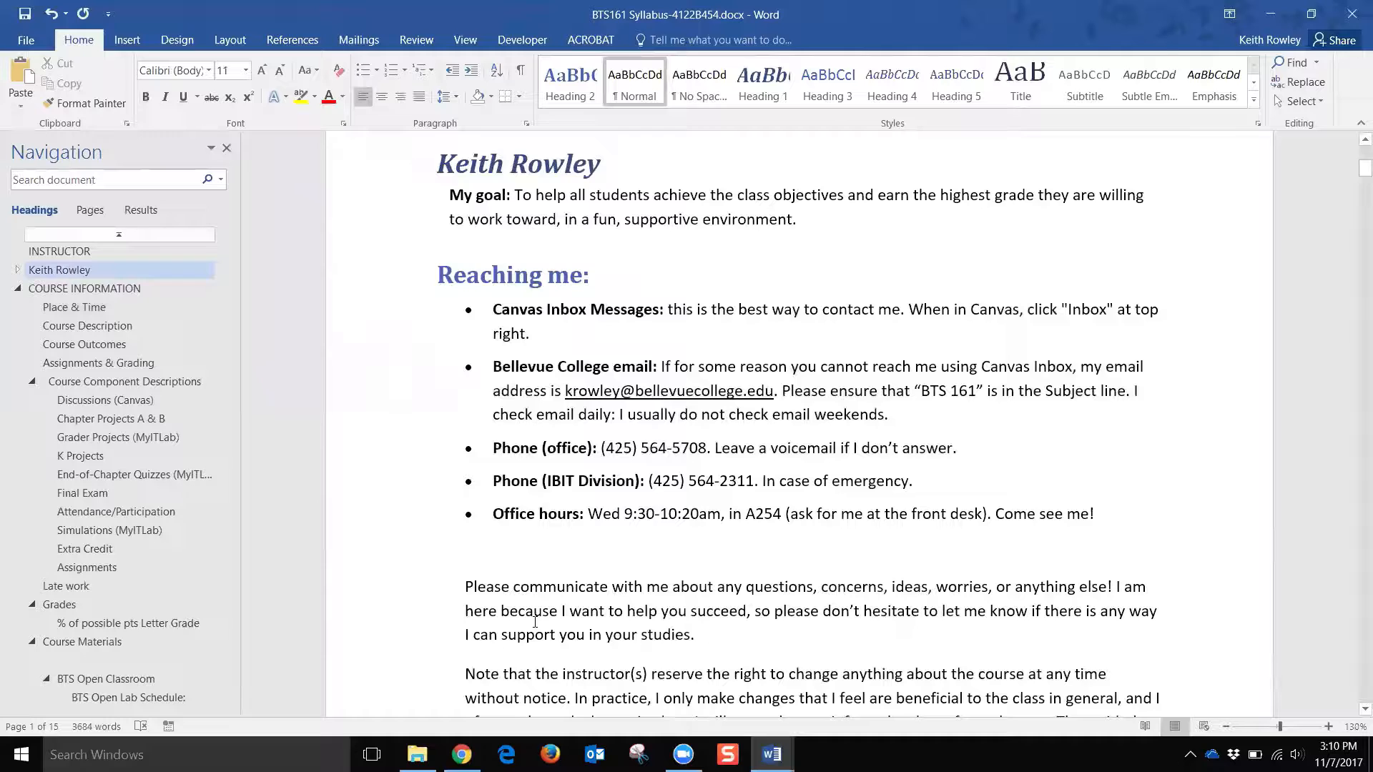
text(-)
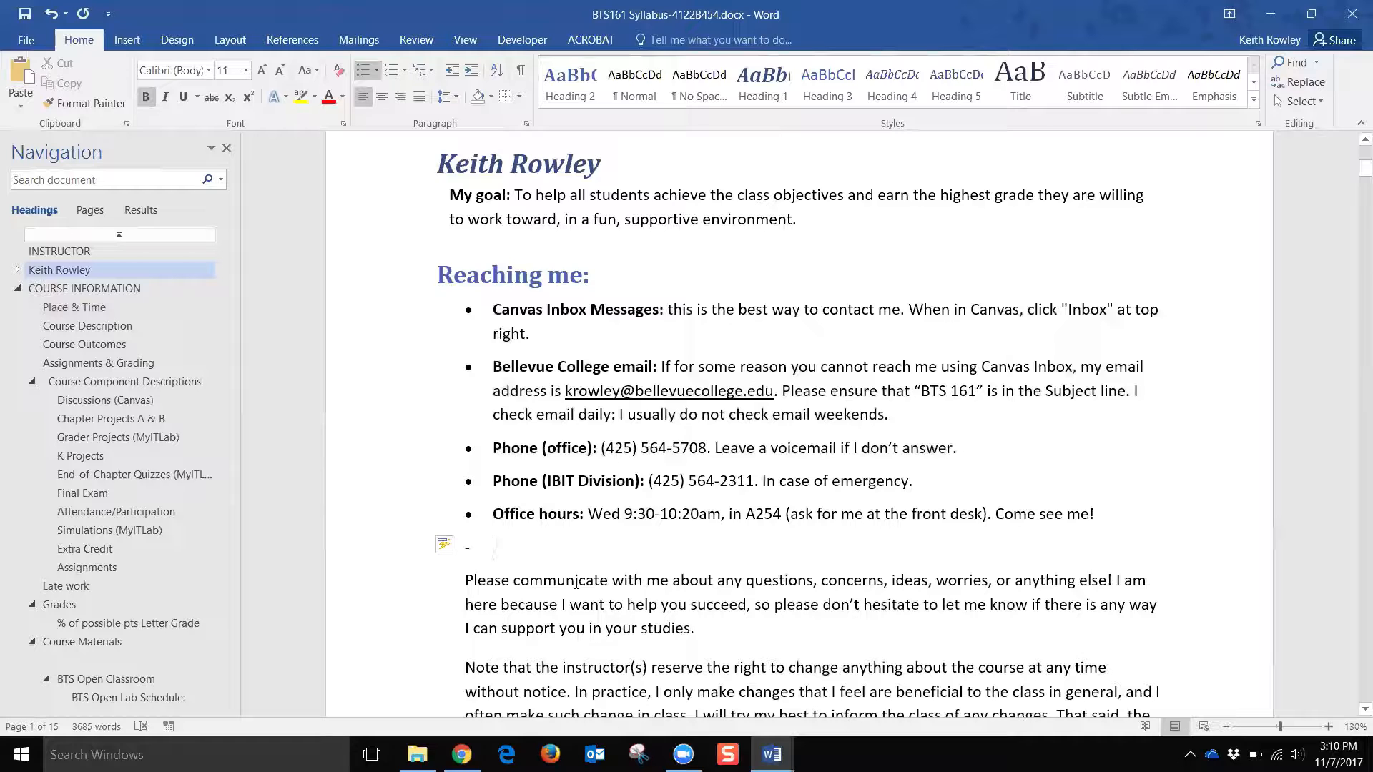
text(Skype)
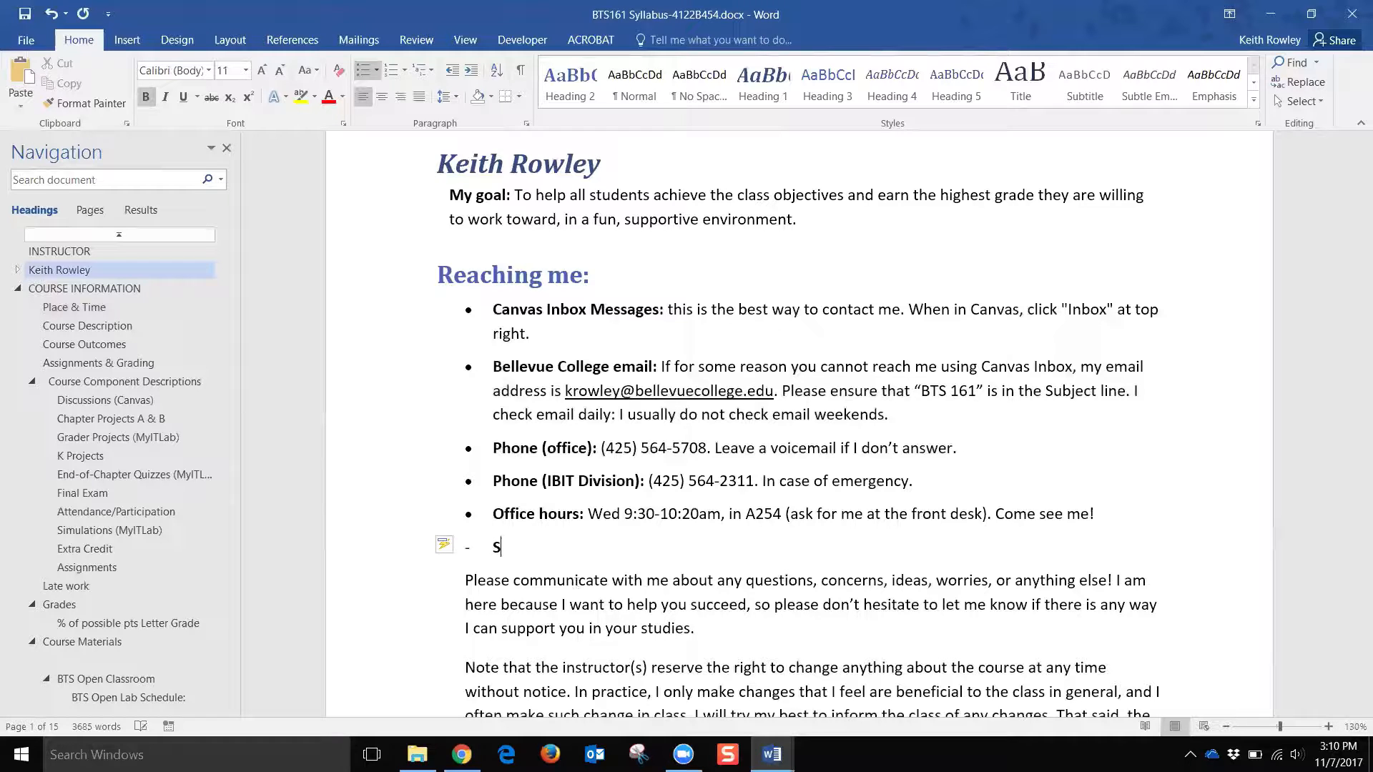
key(BackSpace)
text(e:)
key(ctrl+b)
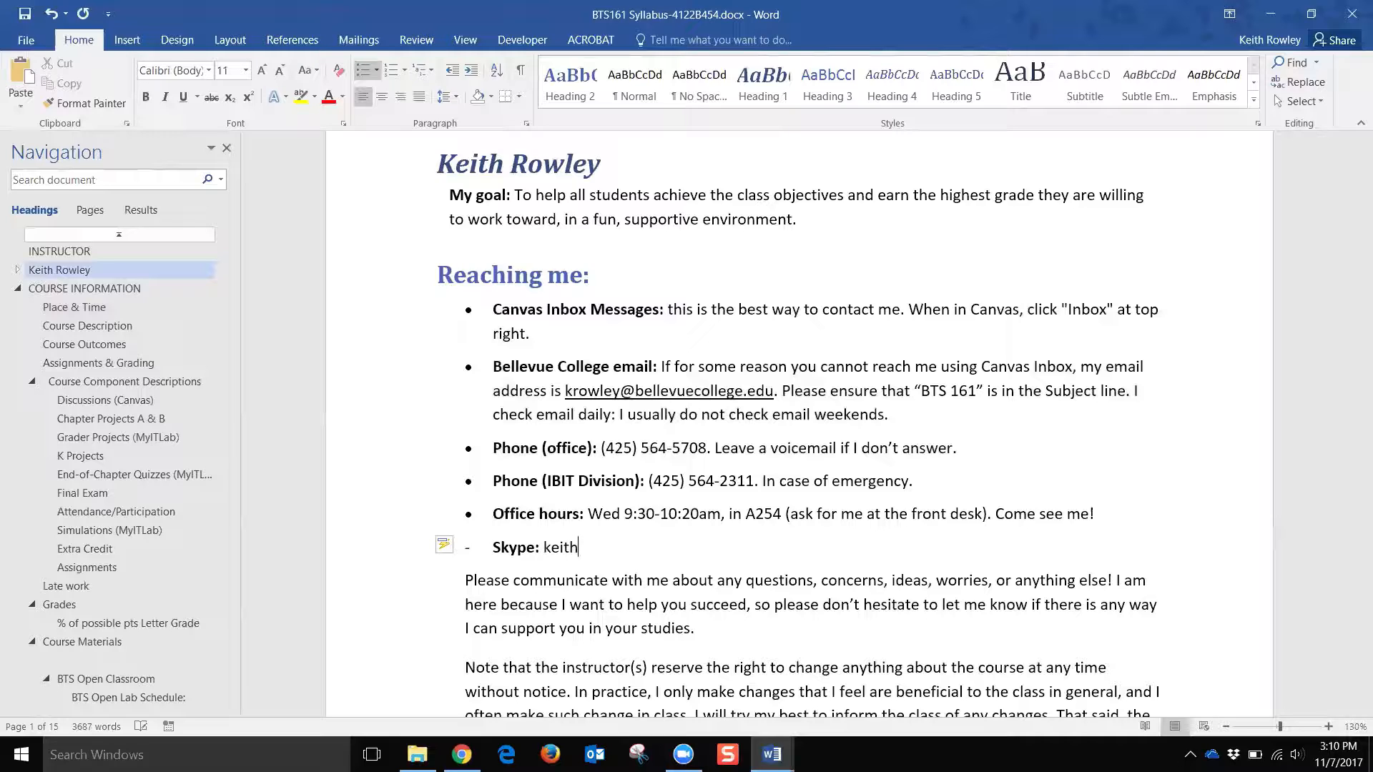
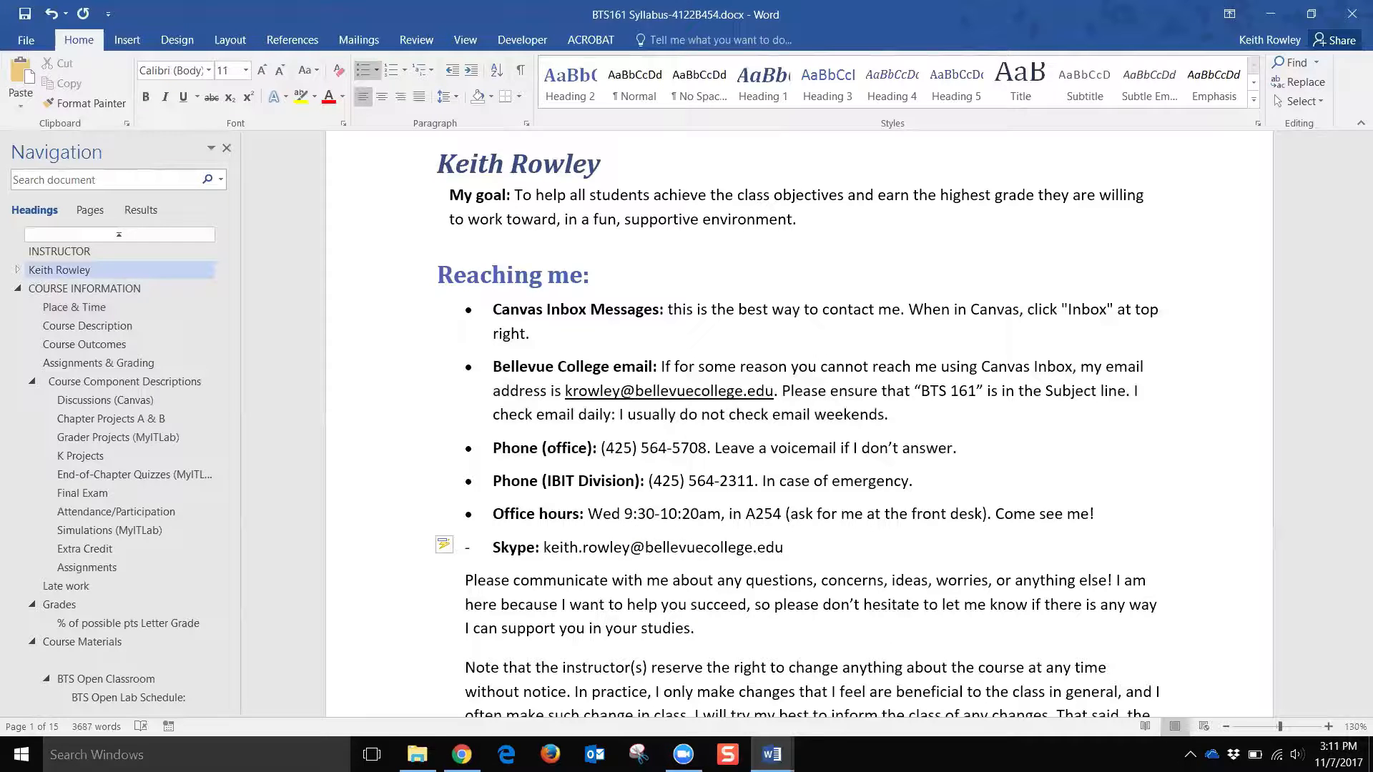
Step: Give the Skype line the round Document Bullet used by the other Reaching me items
click(476, 547)
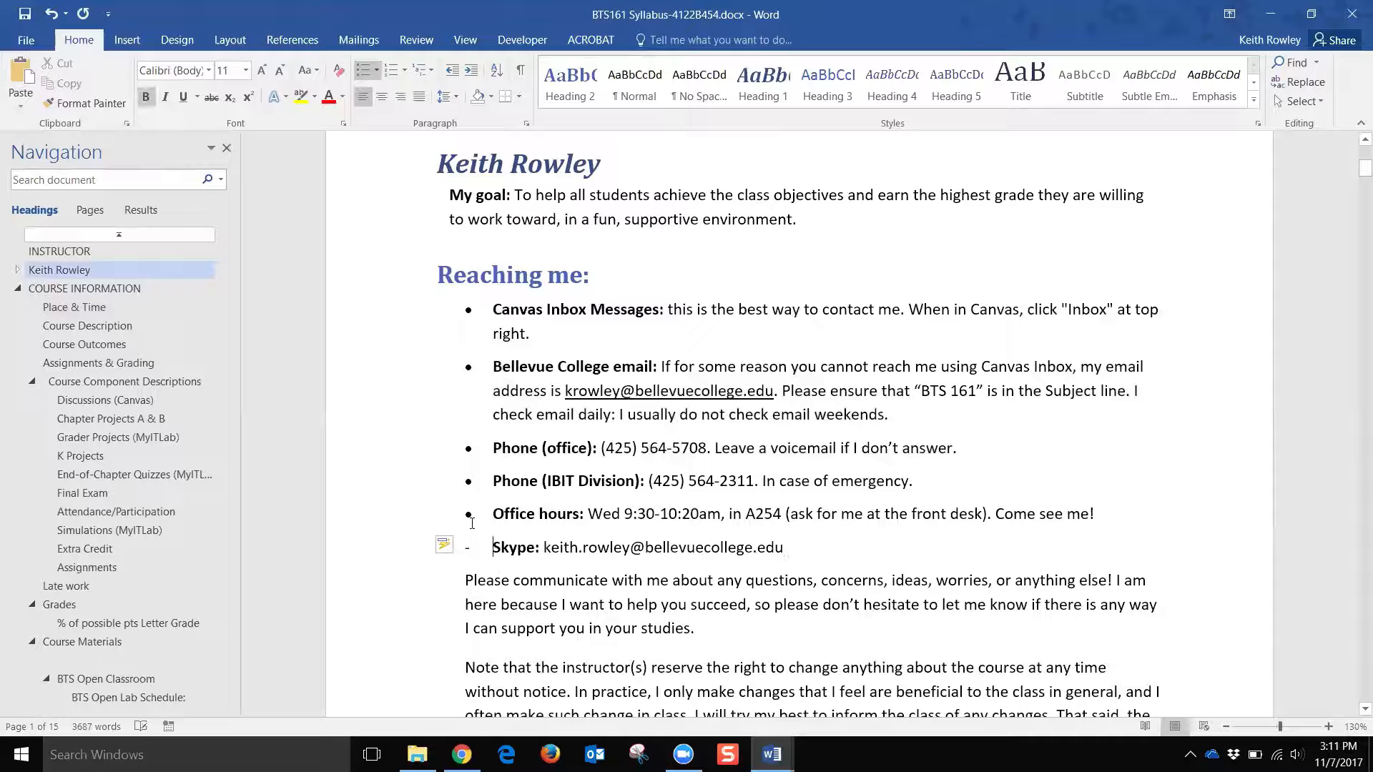
click(377, 72)
click(378, 73)
click(377, 73)
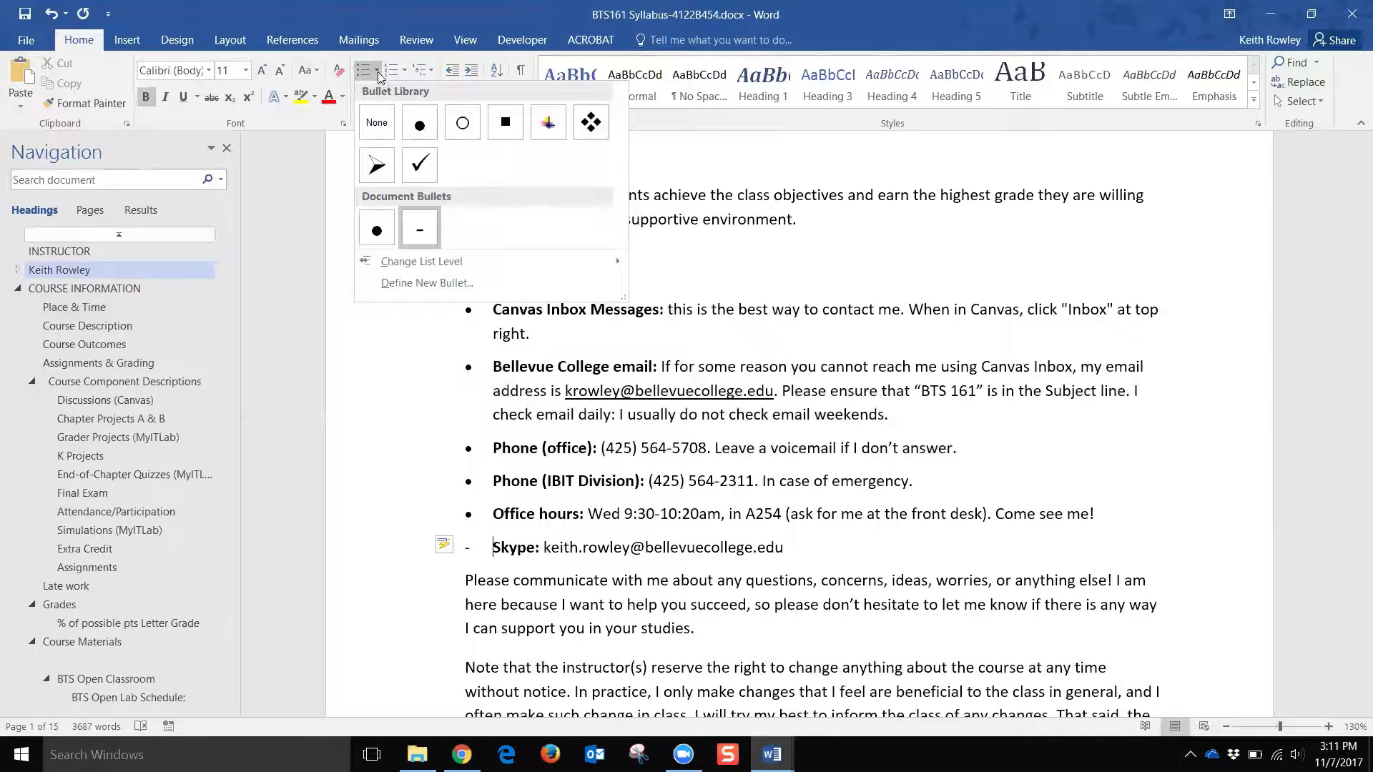
click(372, 236)
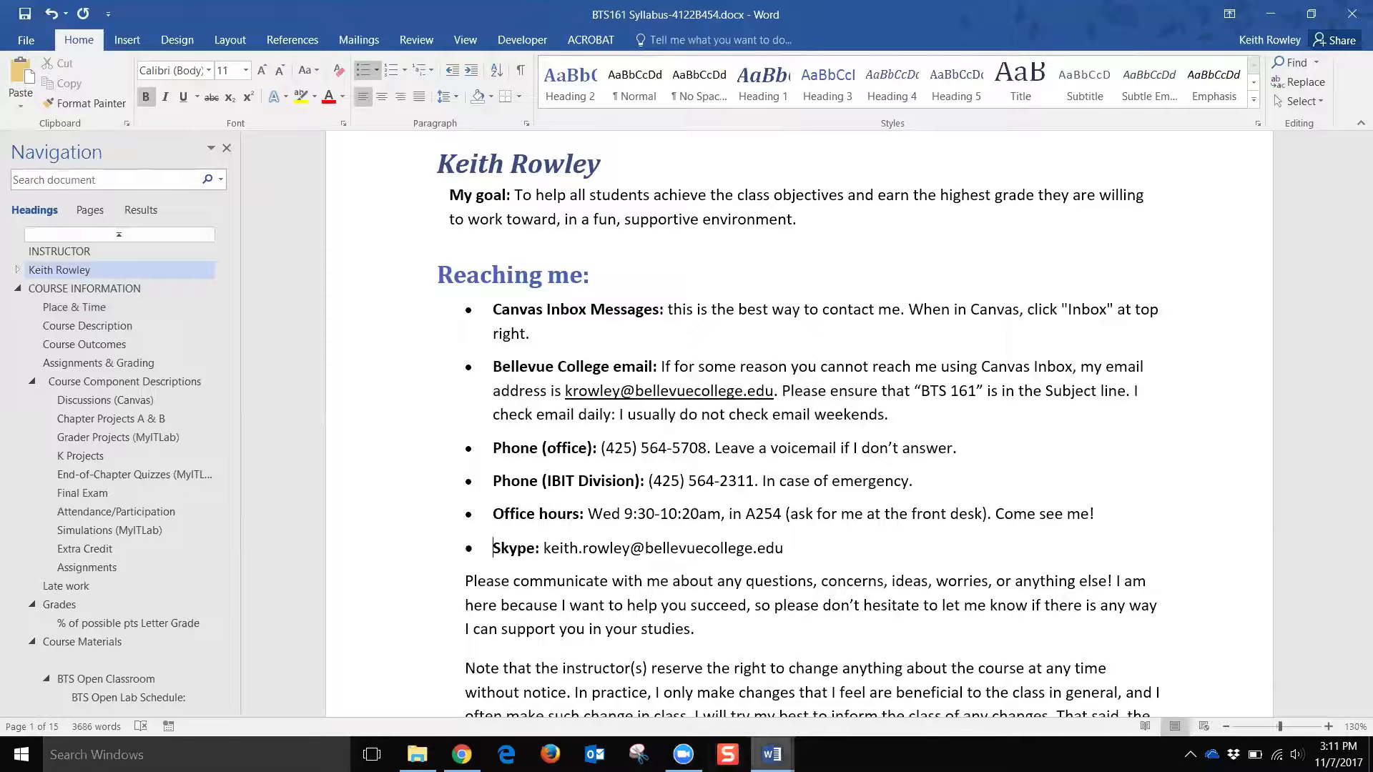
Step: Highlight the Alt Text item in the checklist document, then minimize it
mouse_move(771, 754)
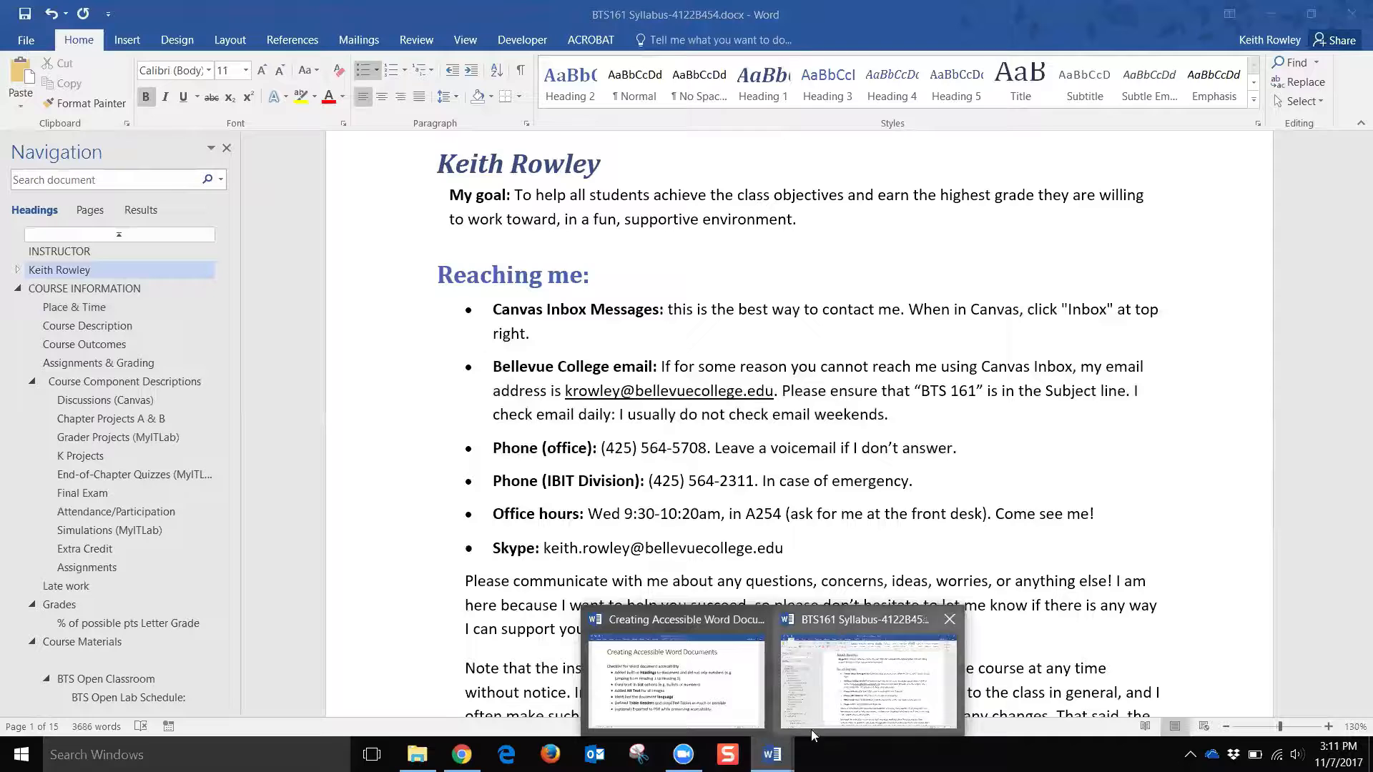
click(680, 682)
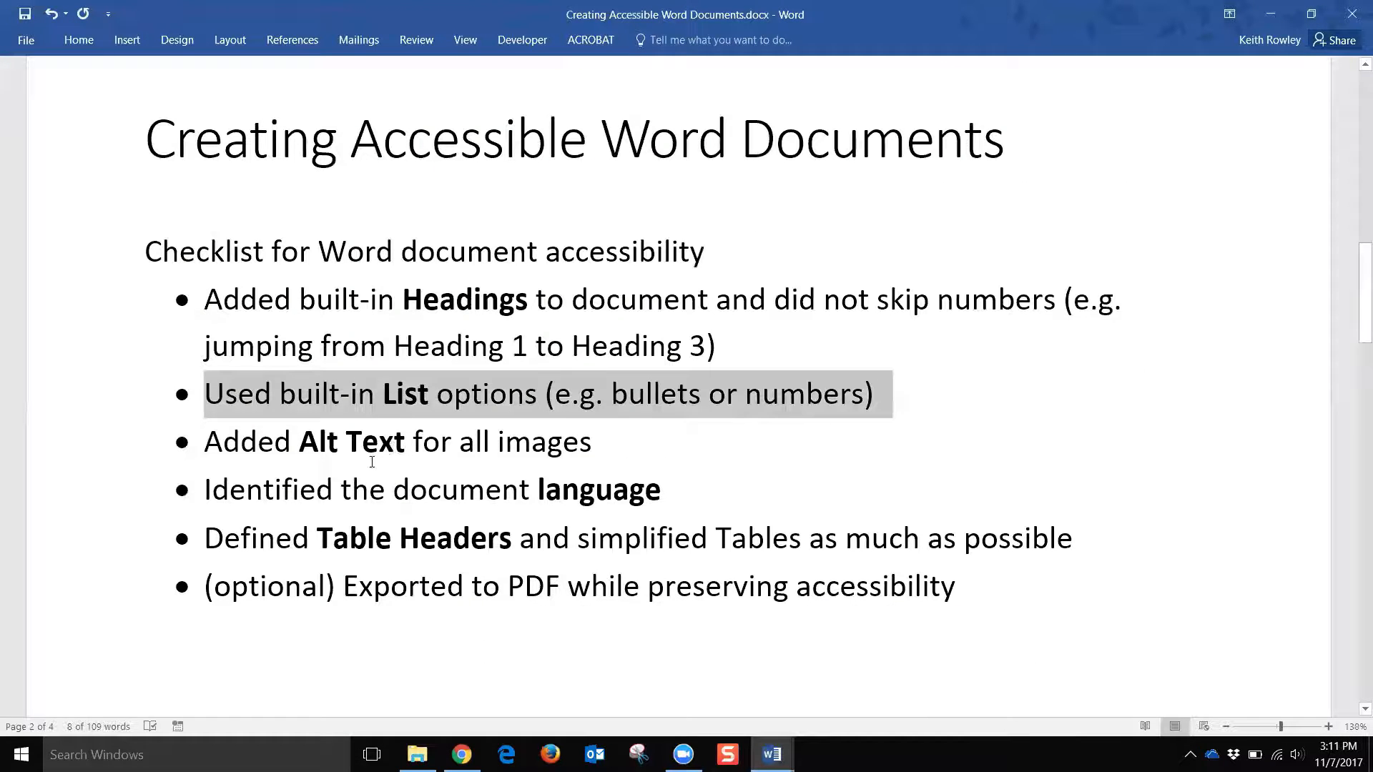
click(41, 459)
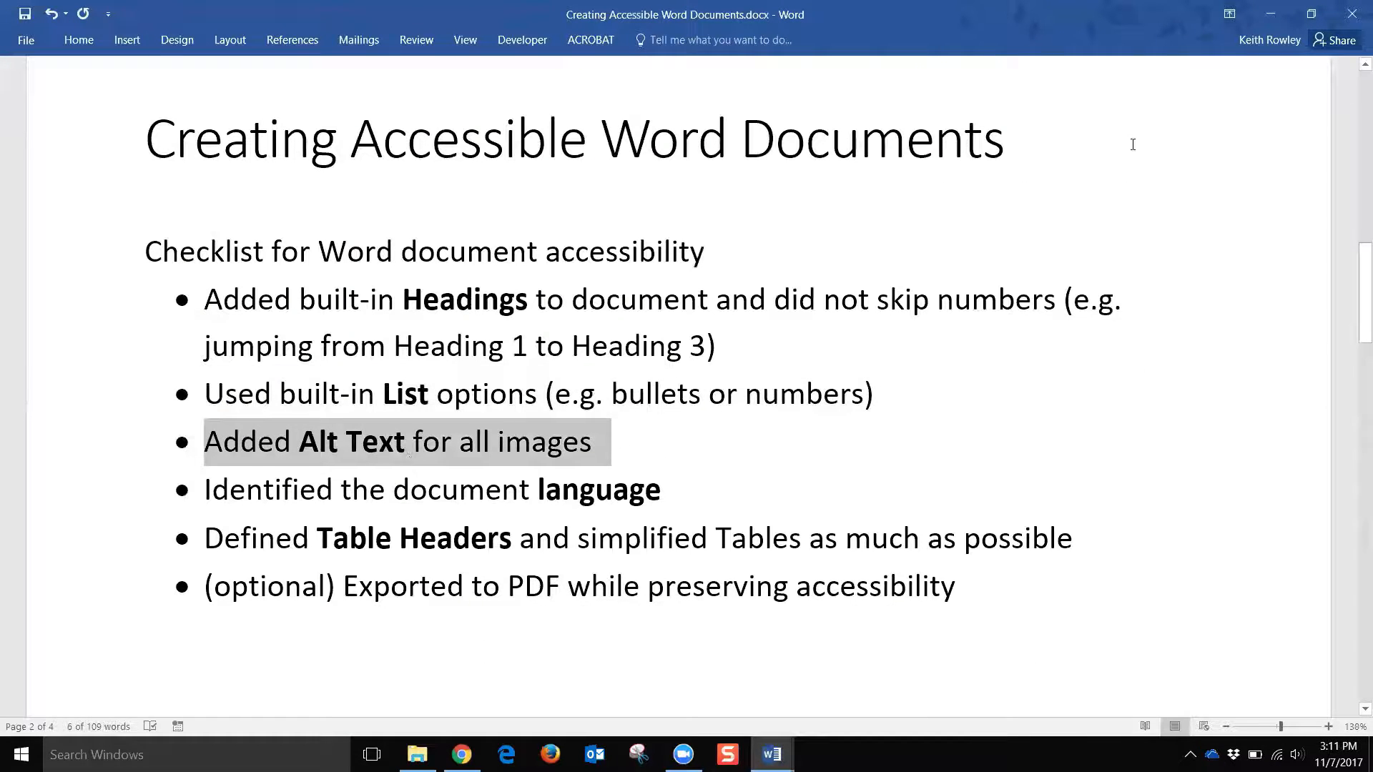
click(1267, 16)
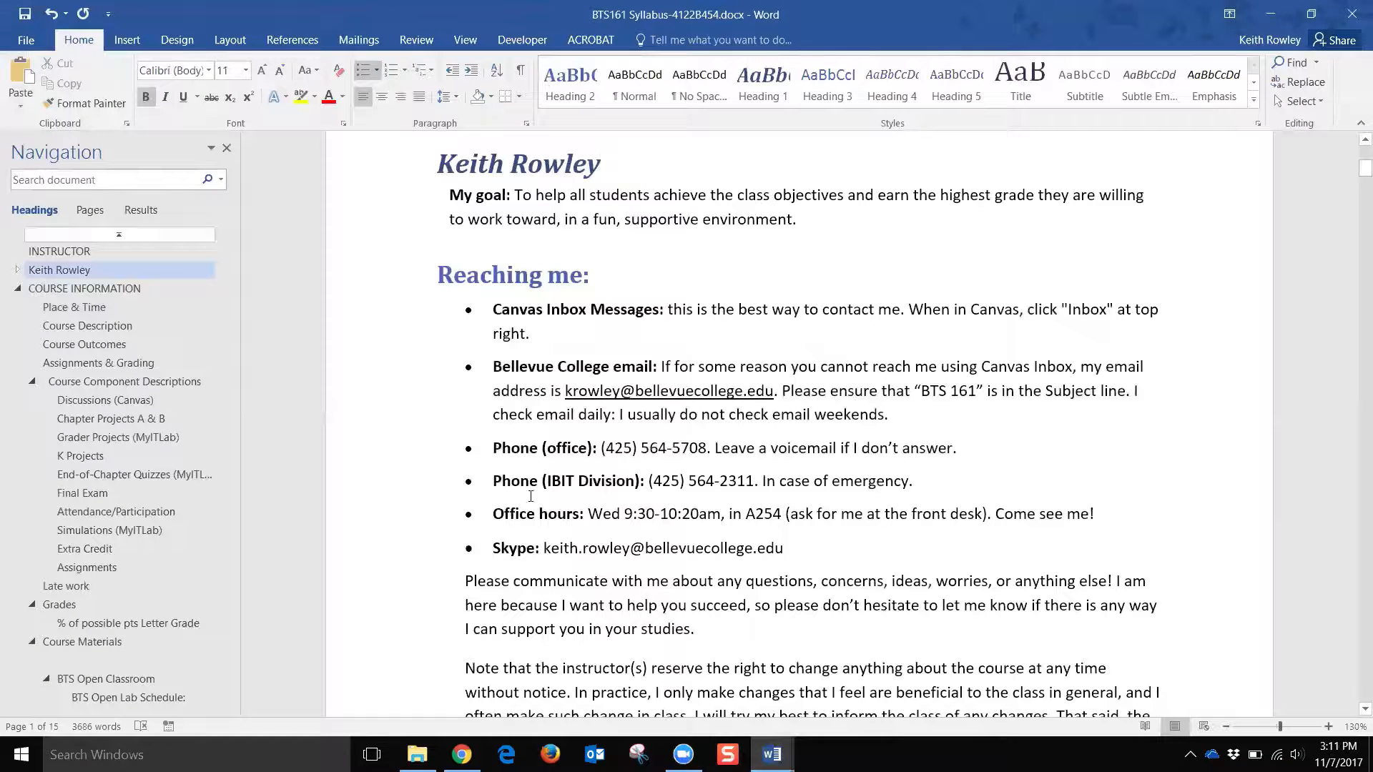
Step: Scroll to page 1 and select the 'Welcome to Office' picture beside the course title
scroll(866, 379, up, 6)
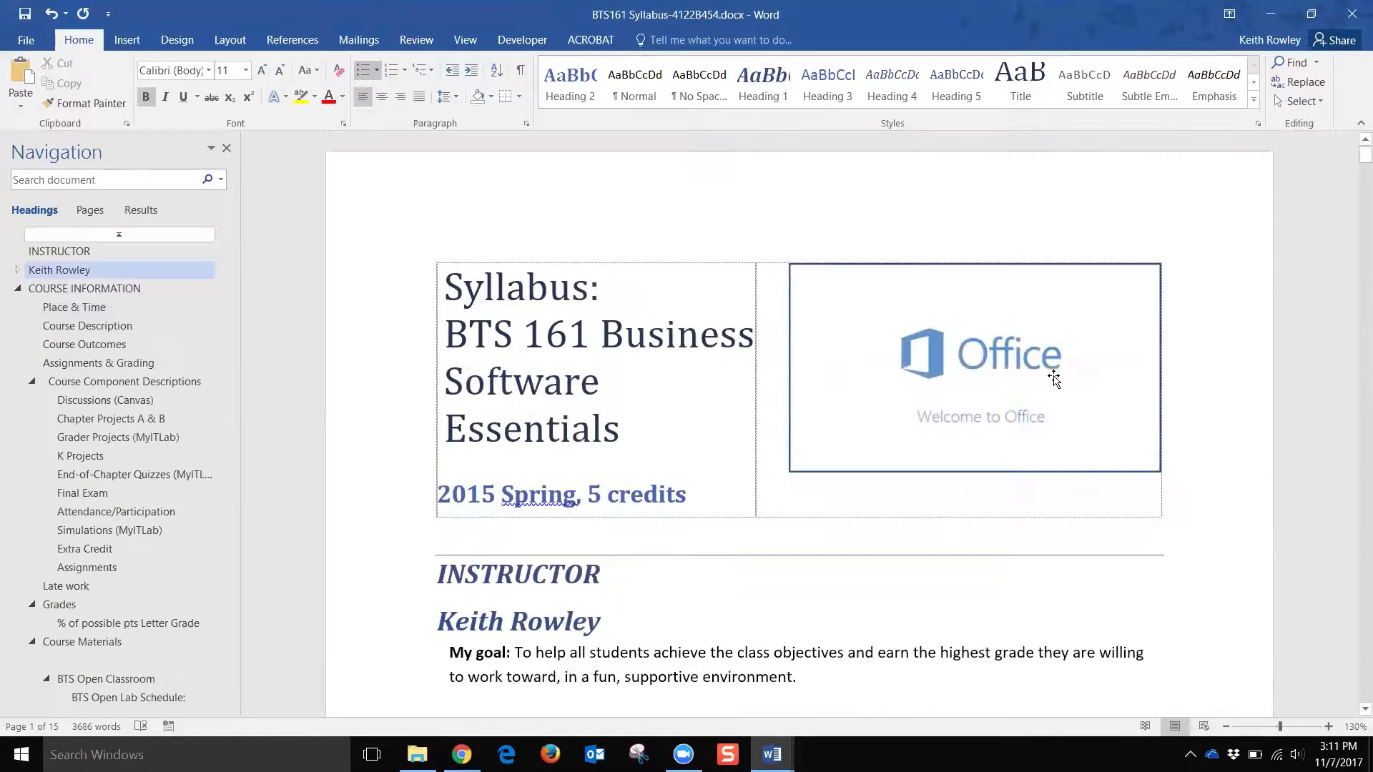
click(886, 397)
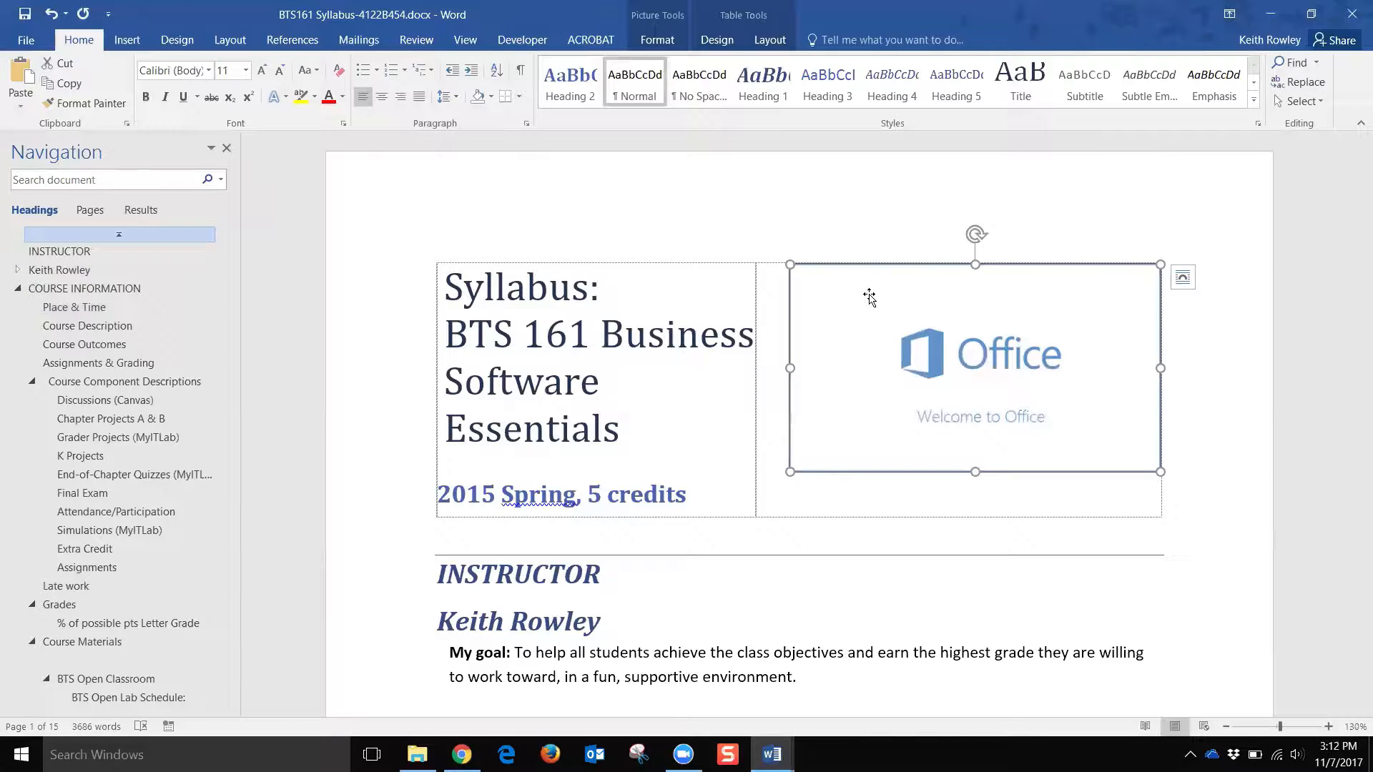
Step: Check the Office picture's alt text title in Format Picture: 'Microsoft Office 2013 splashscreen'
right_click(834, 308)
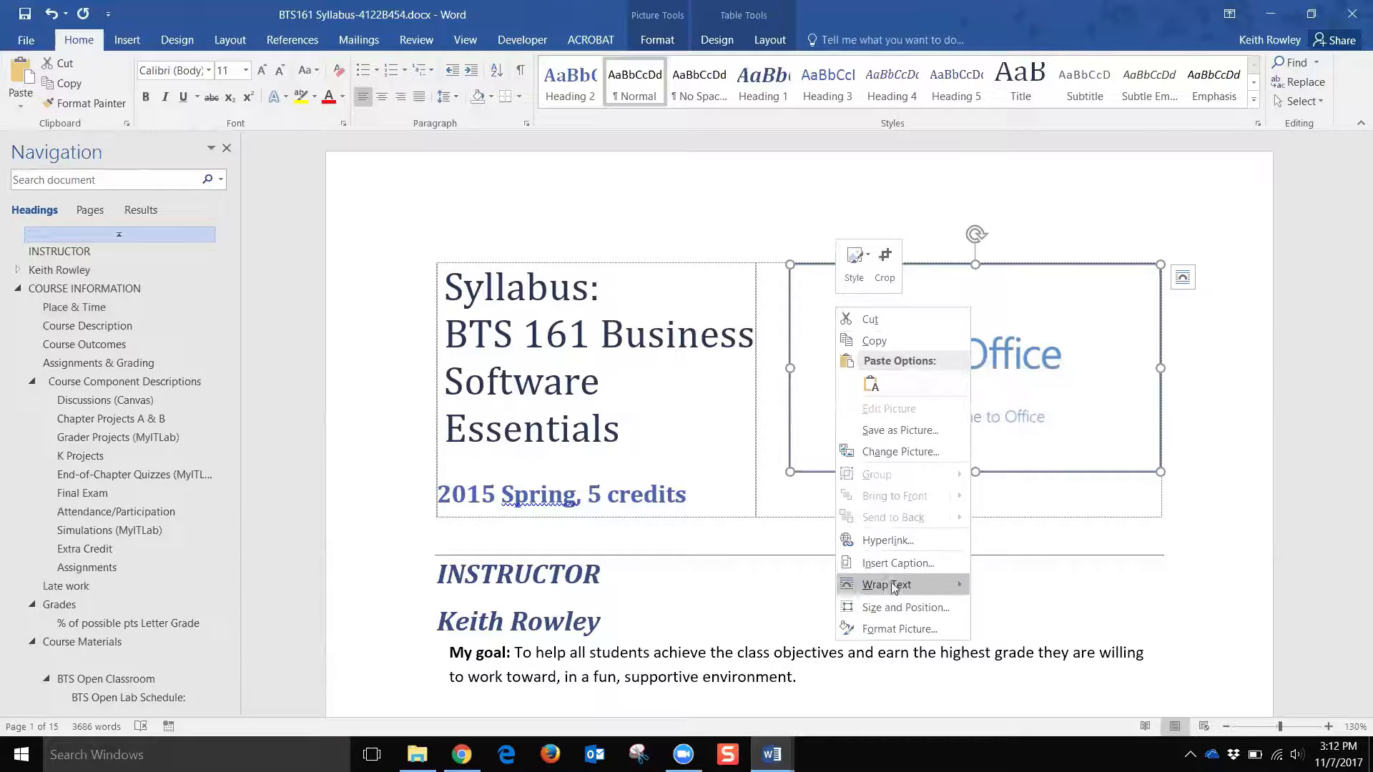
click(900, 629)
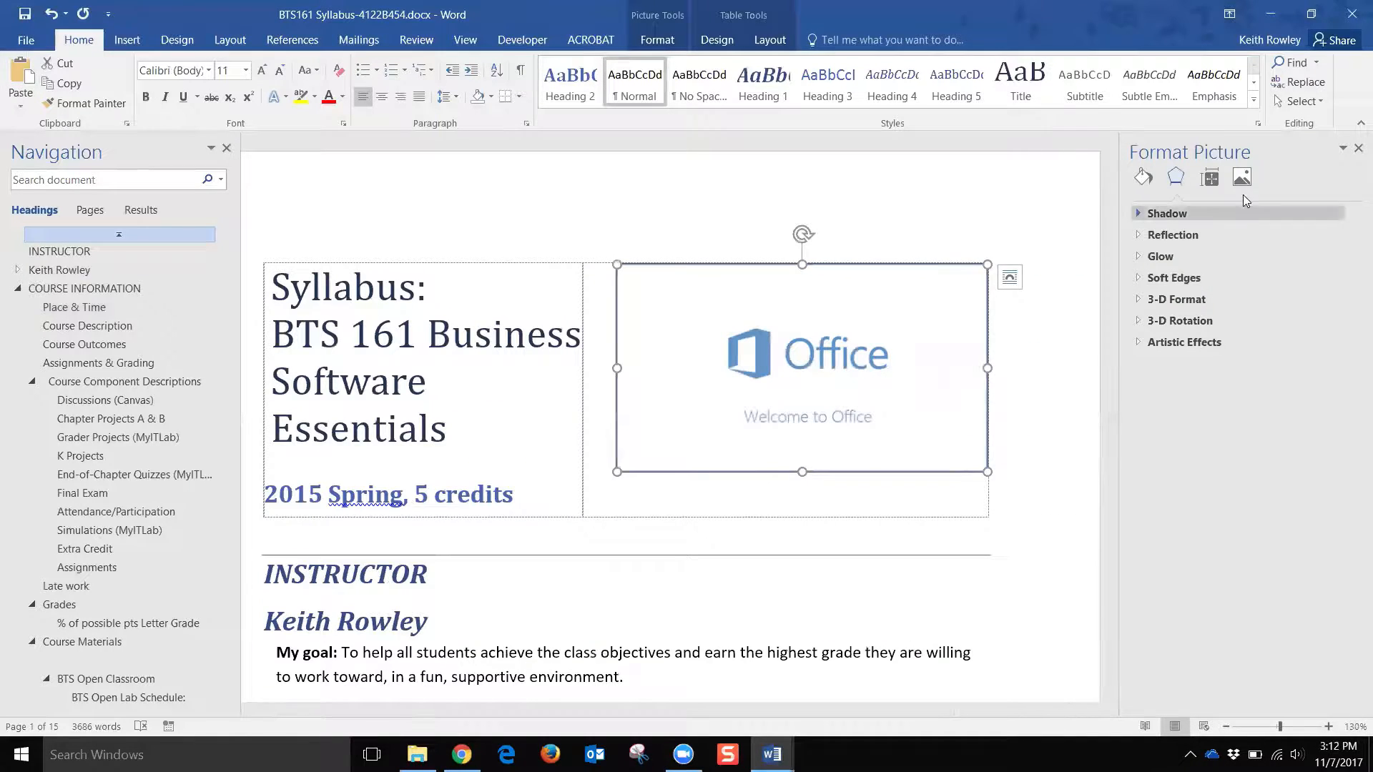
click(1208, 184)
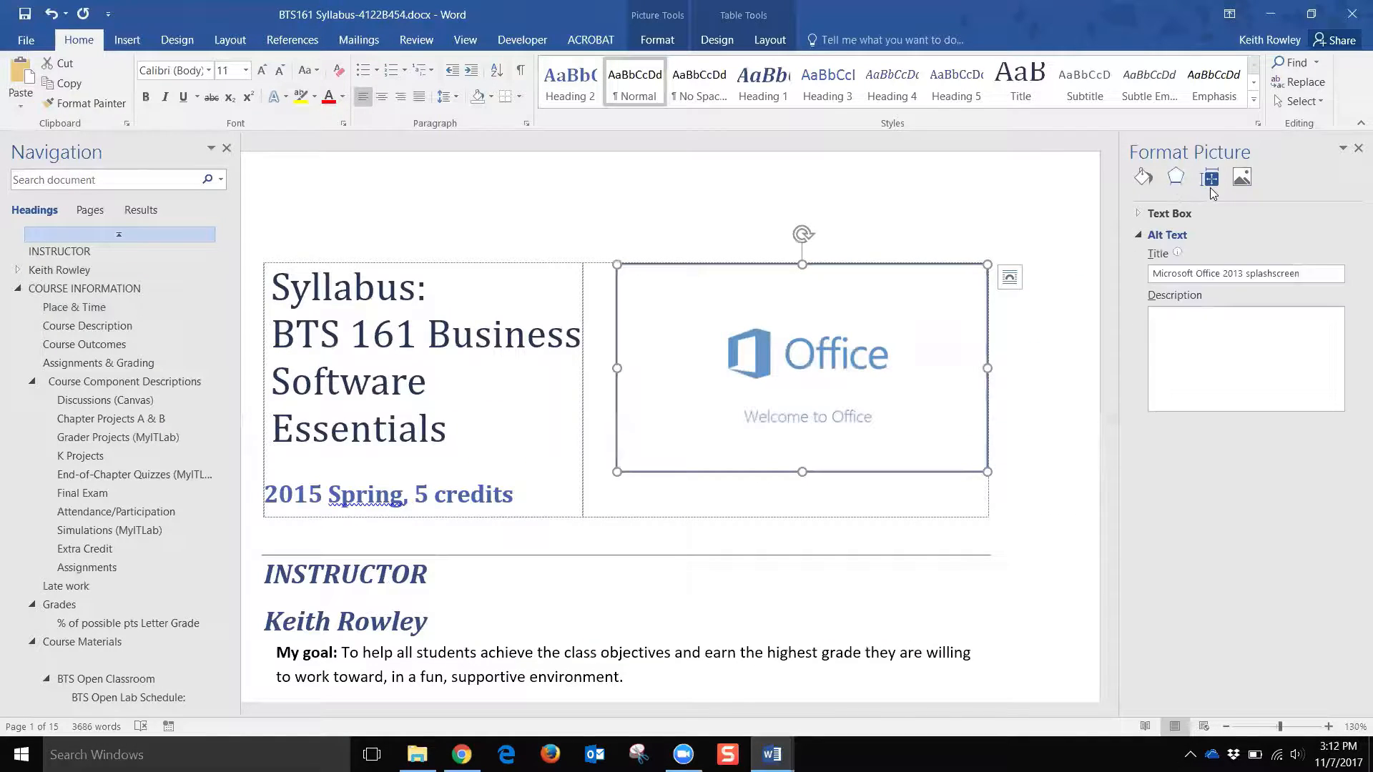
click(1148, 235)
click(1167, 234)
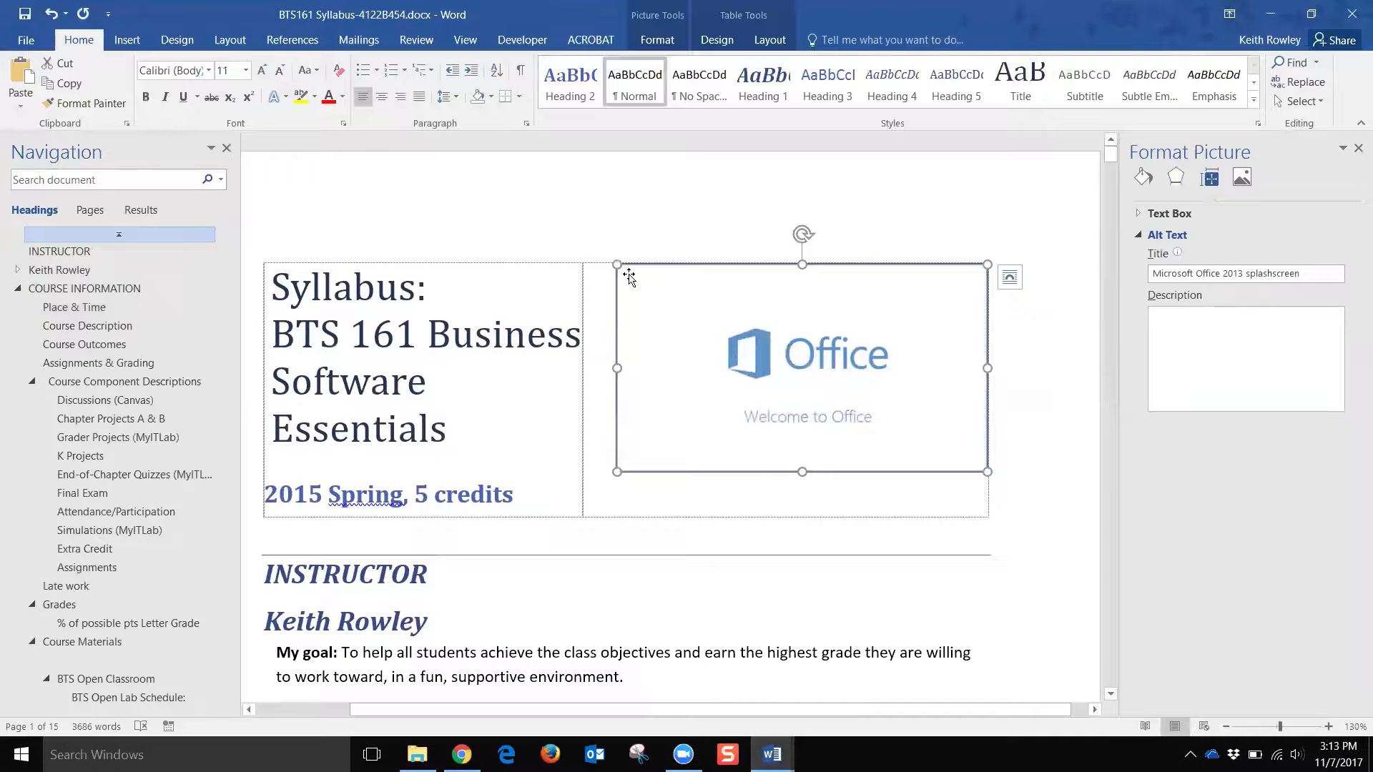
click(559, 280)
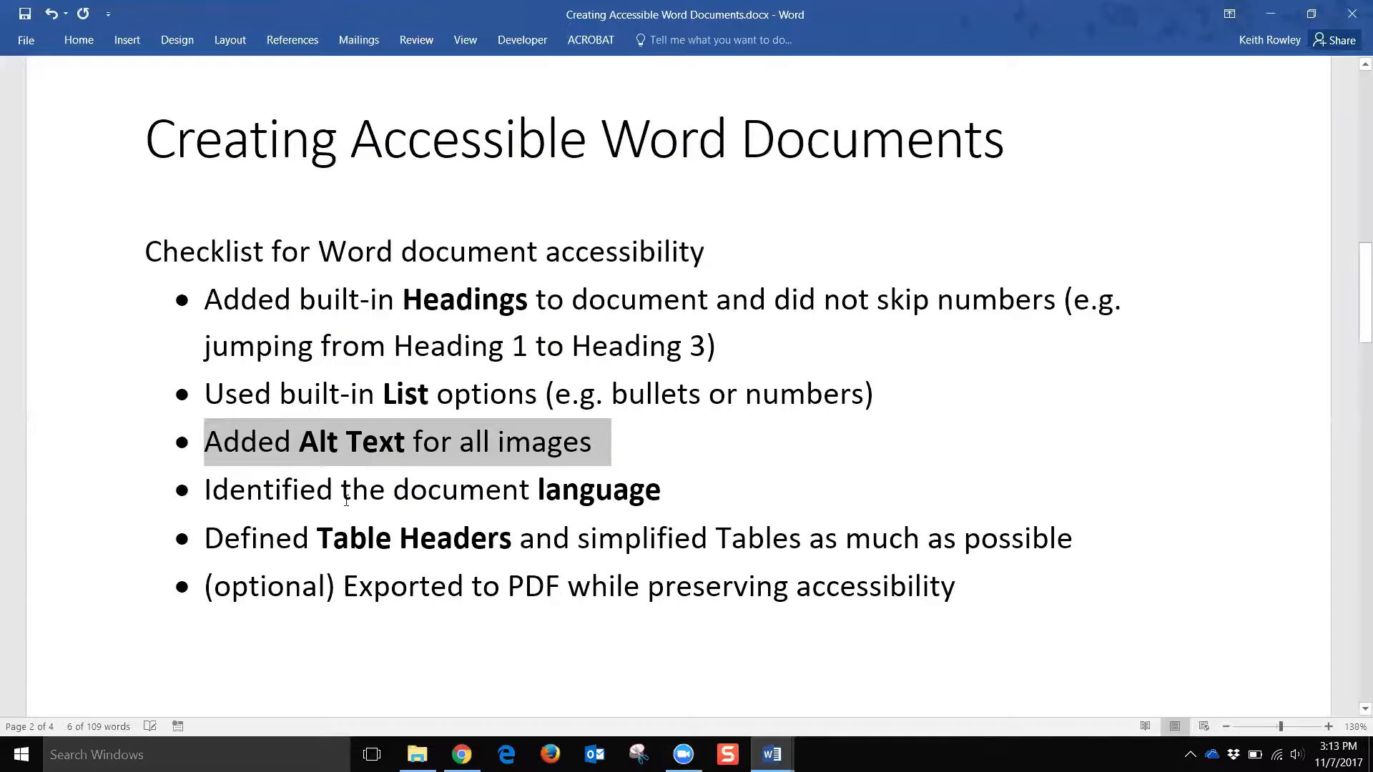
click(144, 492)
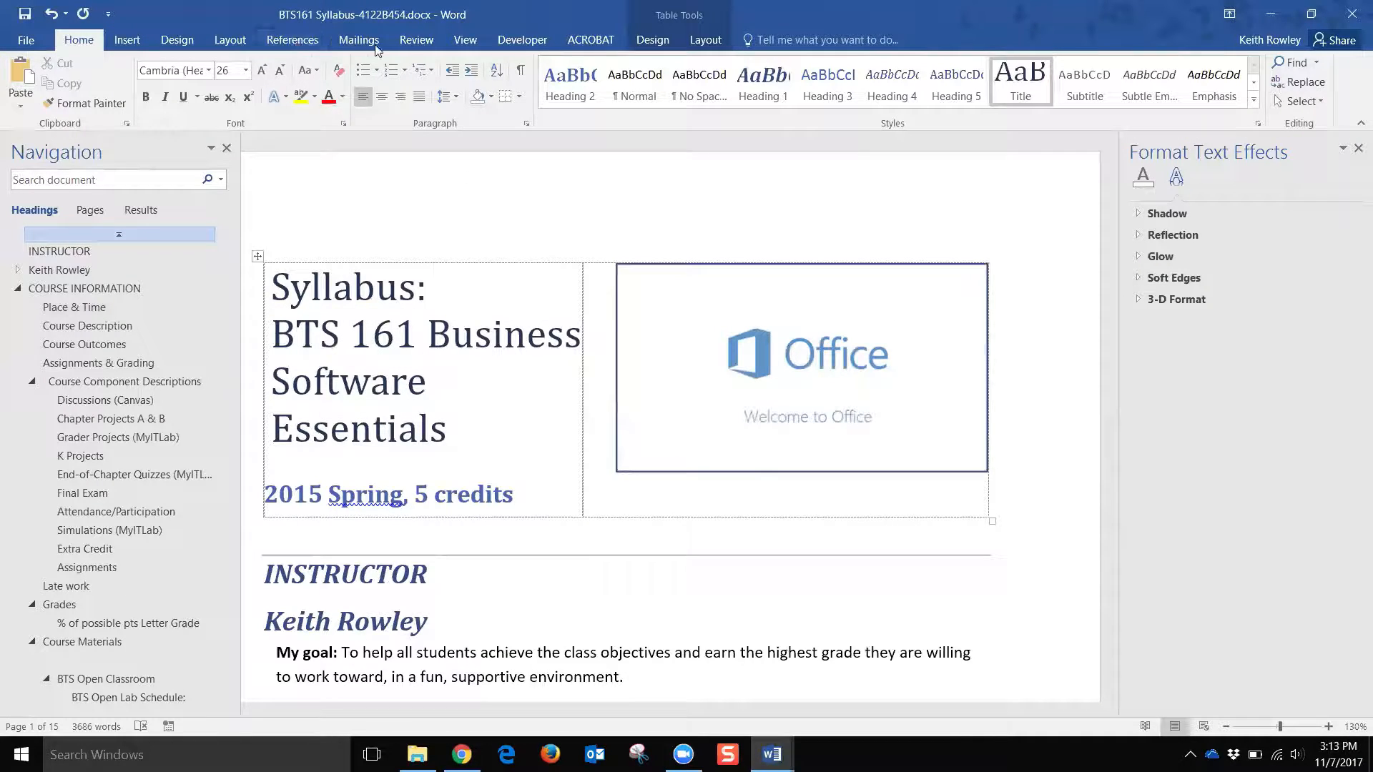
Step: Confirm the syllabus proofing language as English (United States) through Review > Language
click(288, 40)
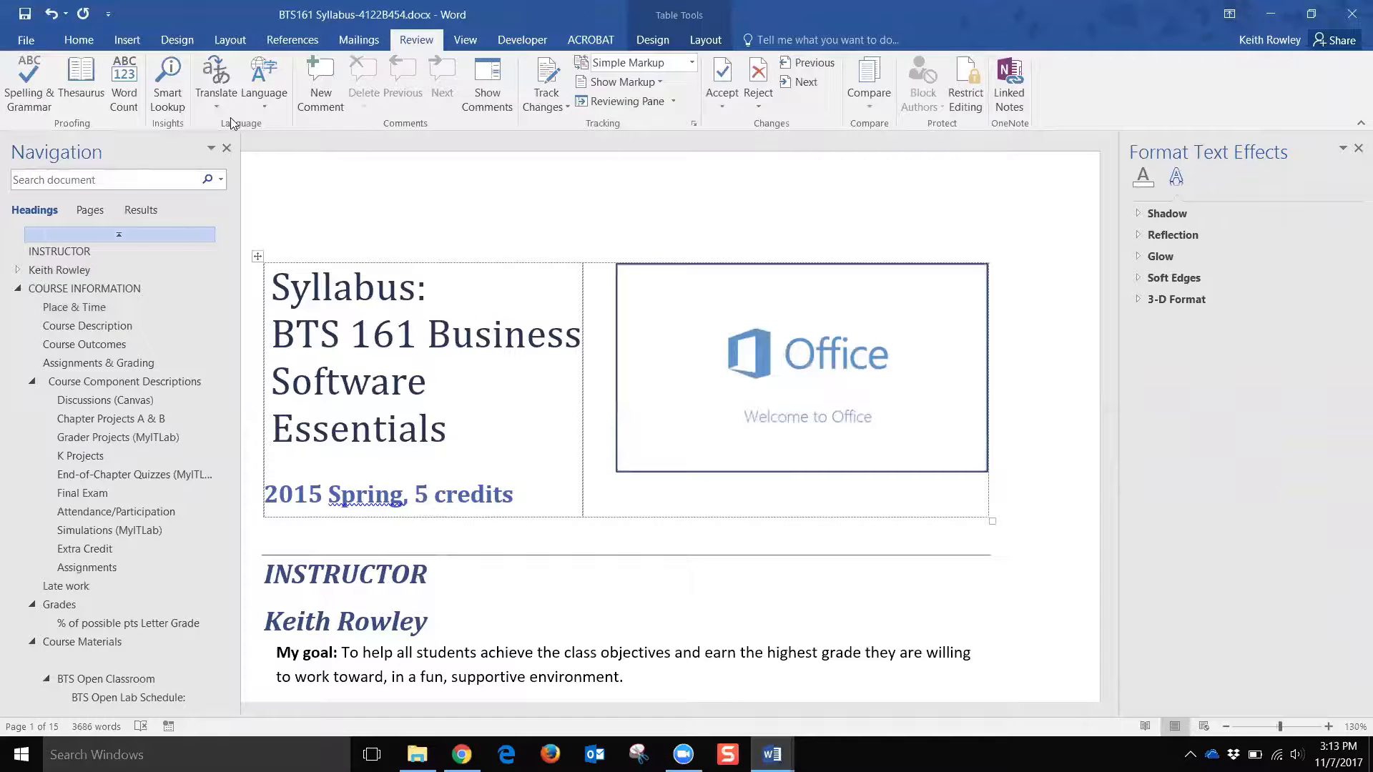
click(258, 89)
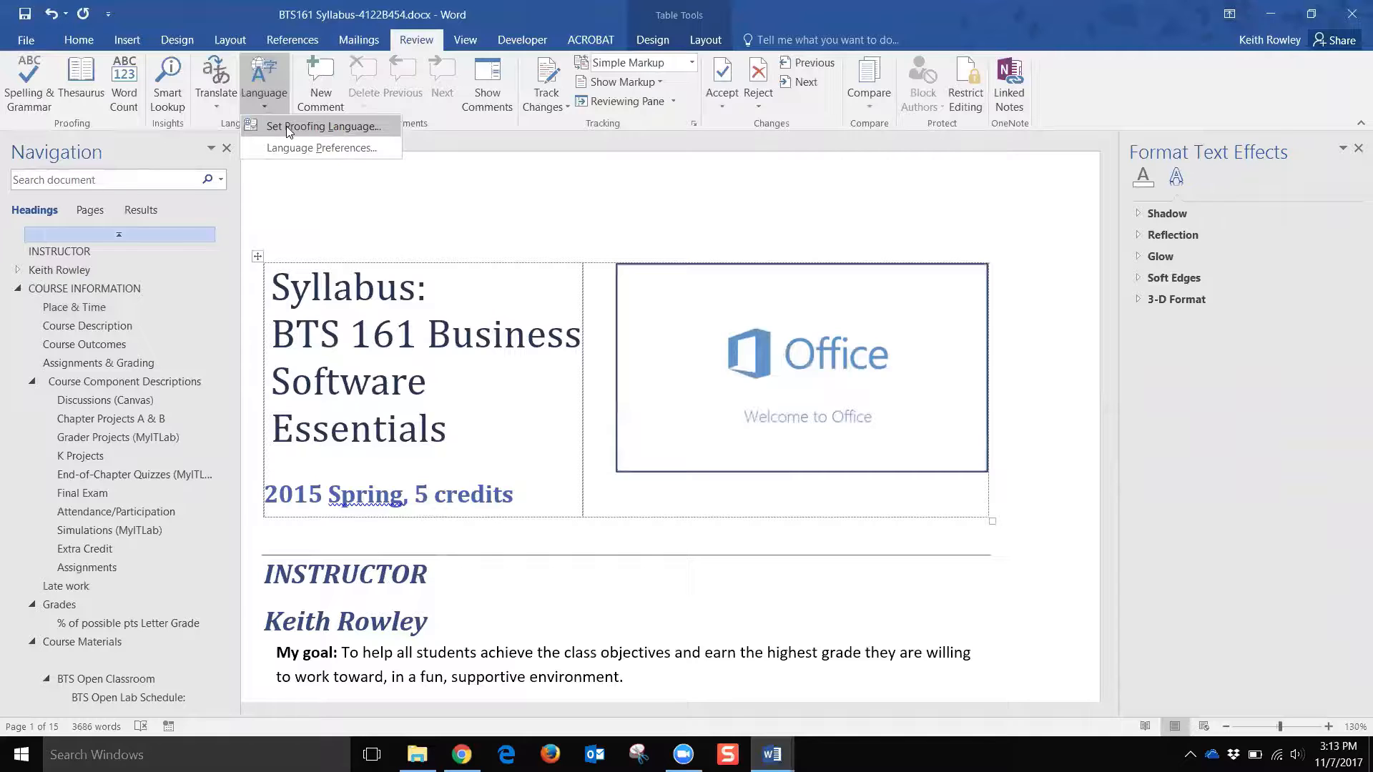
click(335, 130)
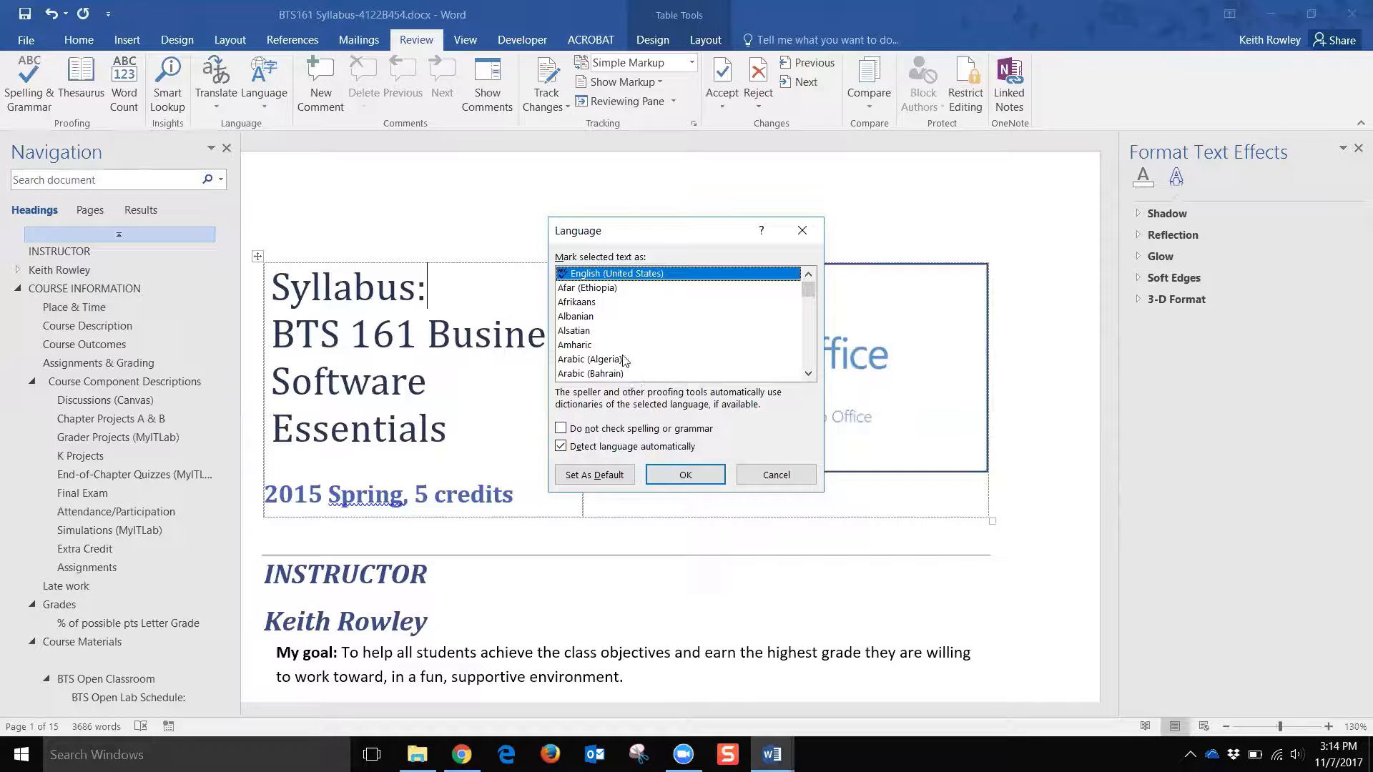
click(741, 479)
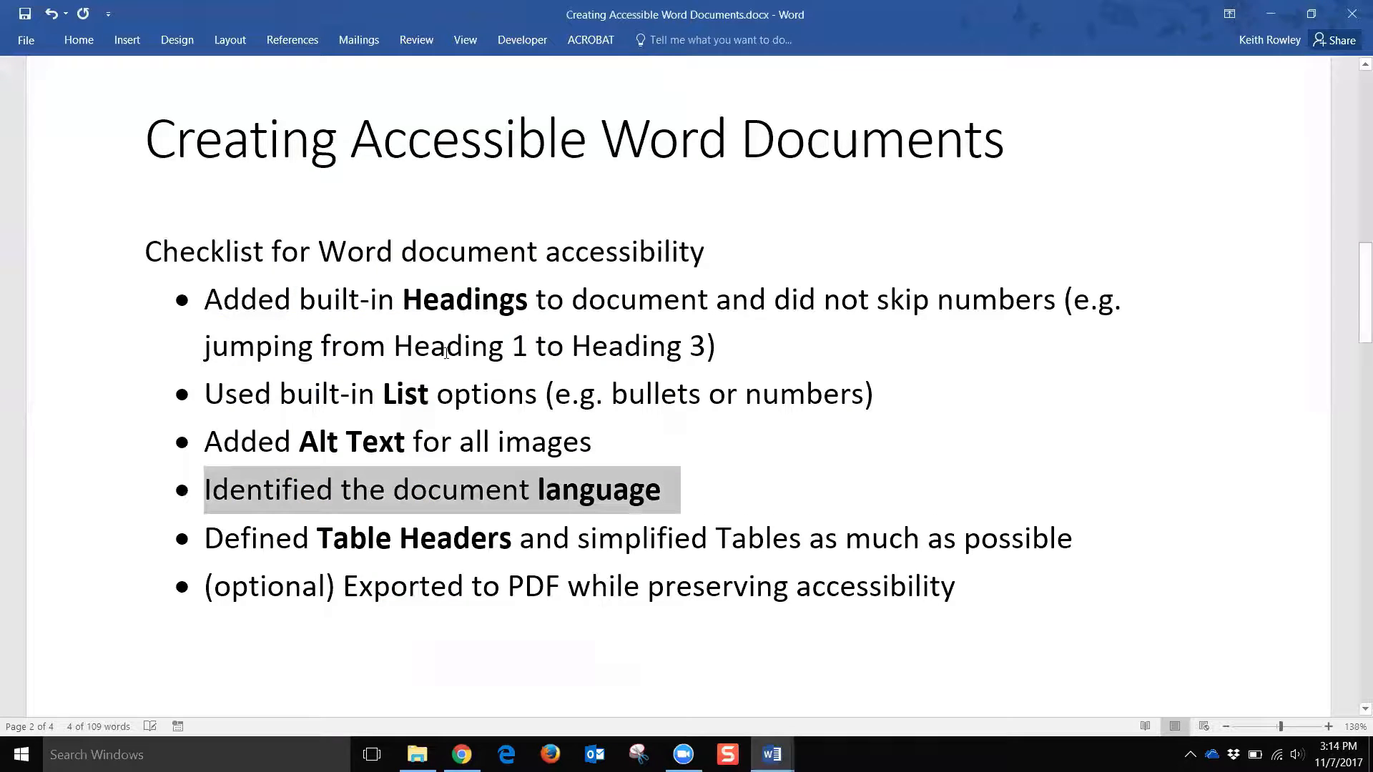
Step: Highlight the Table Headers checklist item, then minimize the checklist to reveal the BTS161 syllabus
click(107, 541)
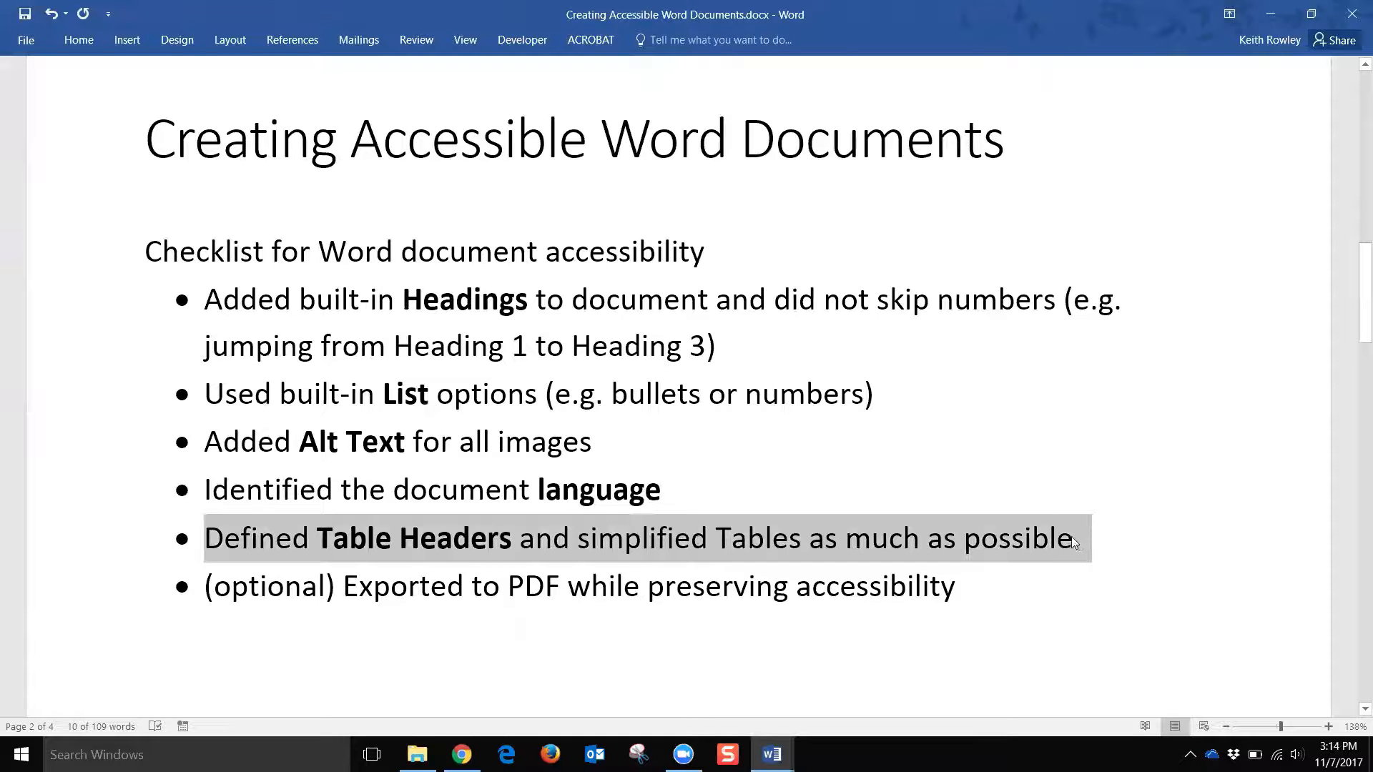
click(591, 538)
double_click(649, 538)
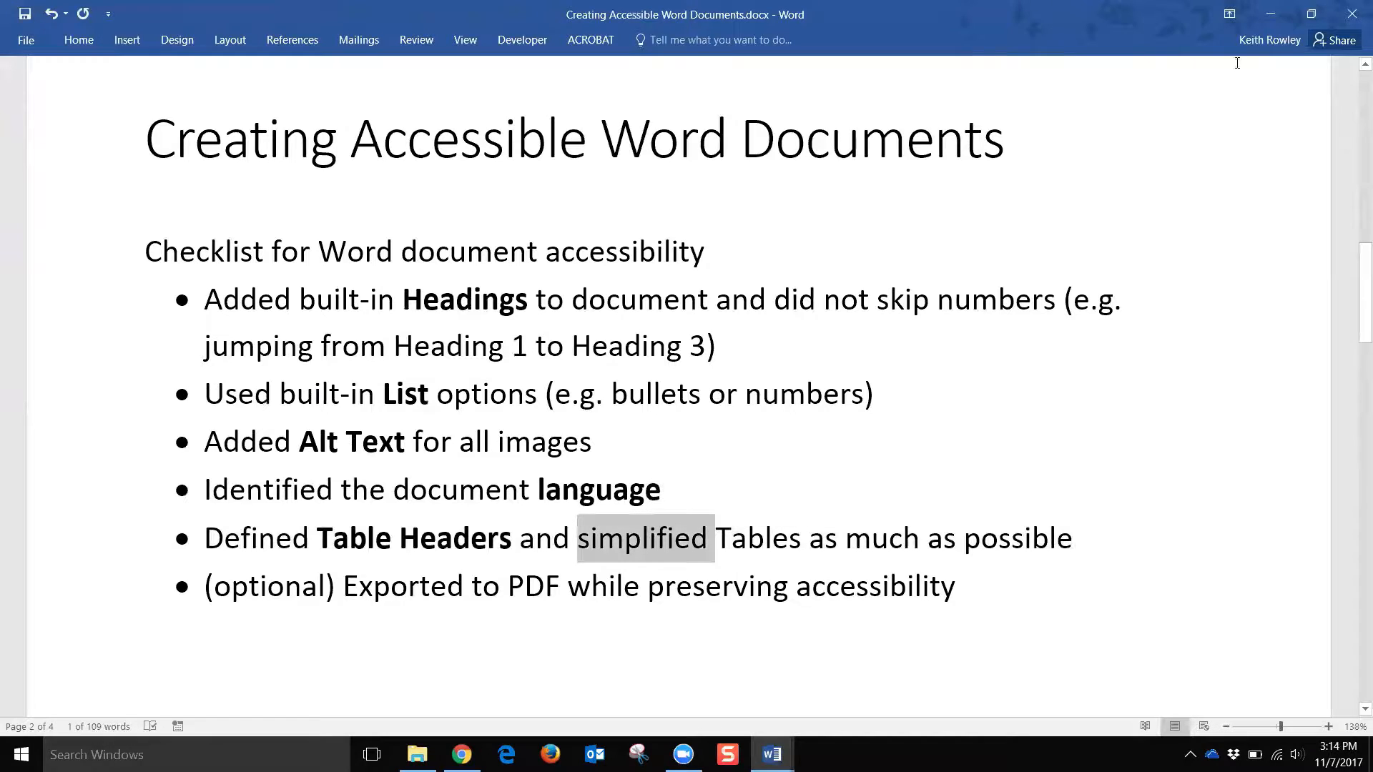
click(1271, 13)
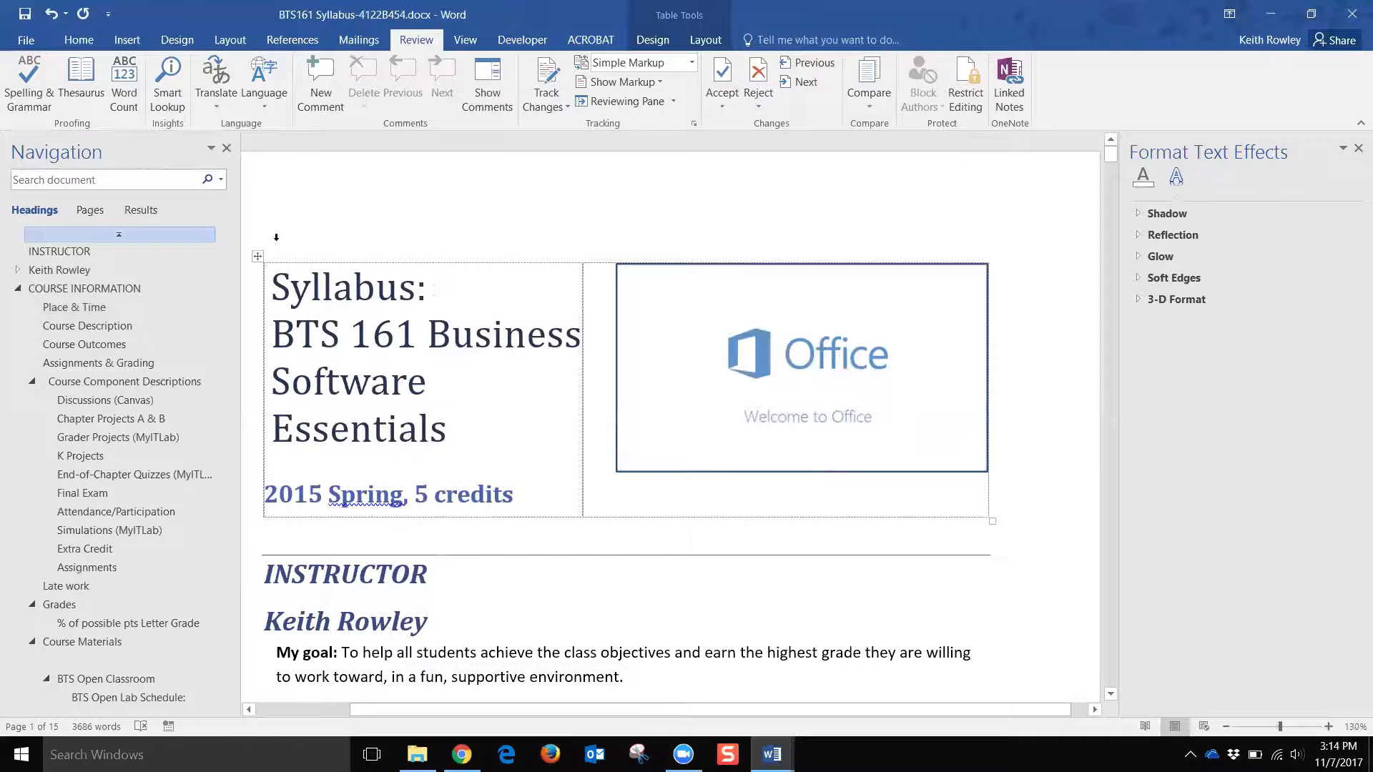
Step: Select the title table, picture and adjacent cell, then close the Format Text Effects pane
click(257, 256)
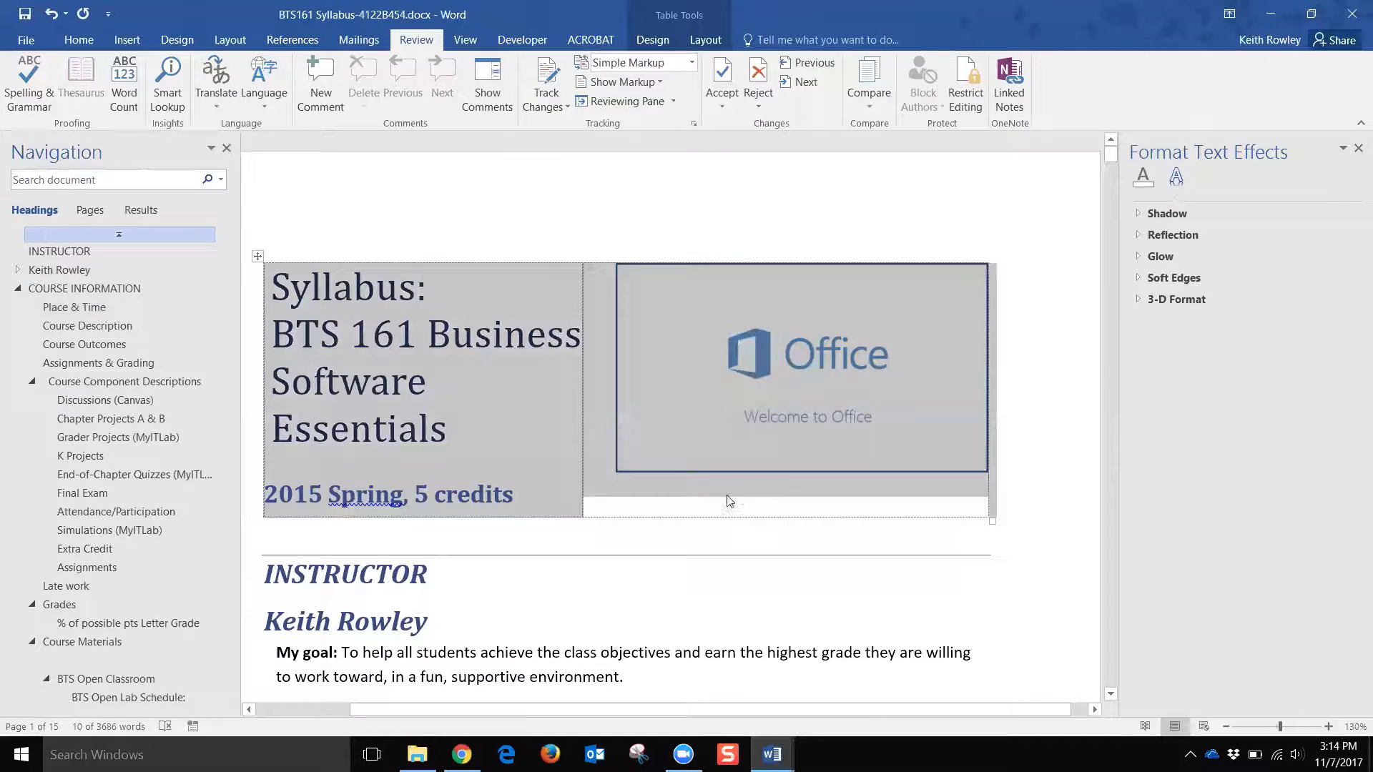
click(631, 500)
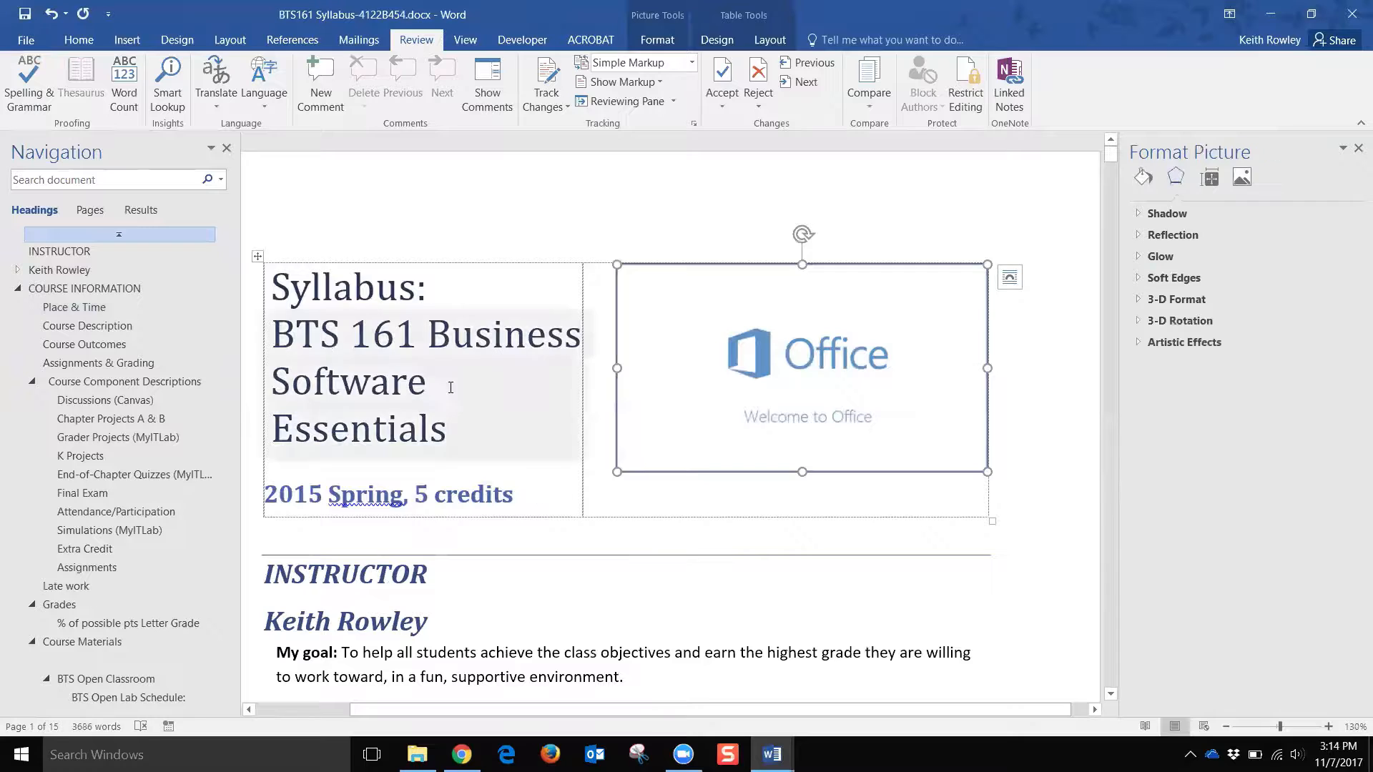
click(594, 272)
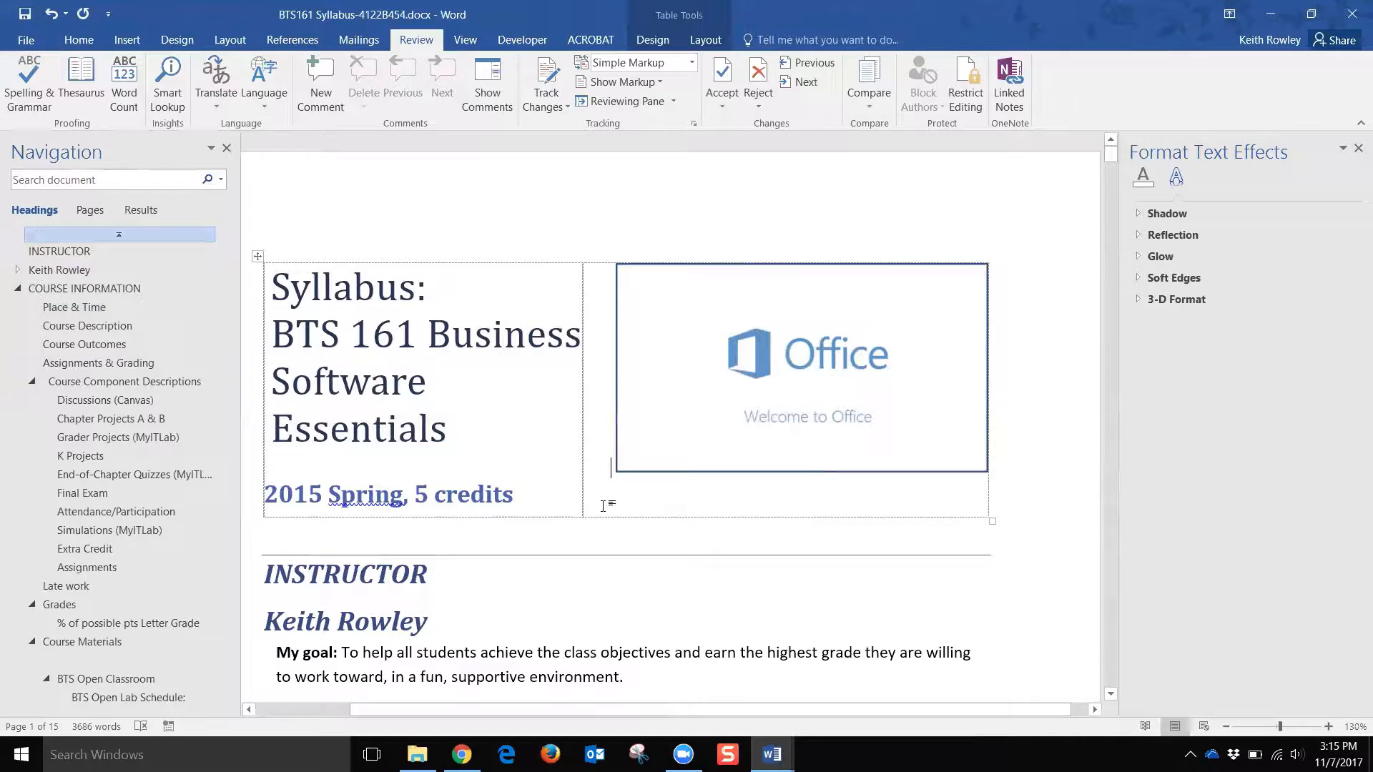
click(1358, 148)
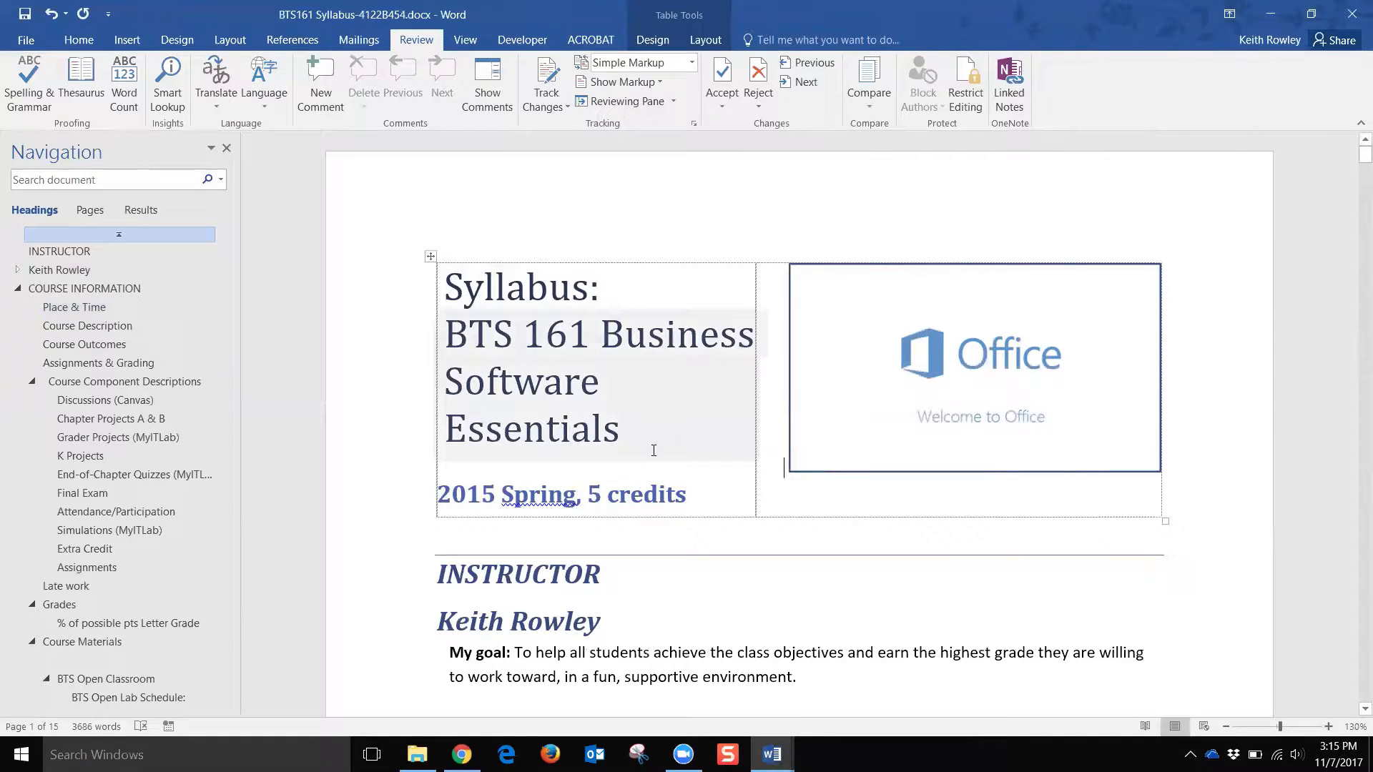
Step: Copy the 'Syllabus:' title and 2015 Spring, 5 credits lines and paste them above INSTRUCTOR
click(679, 437)
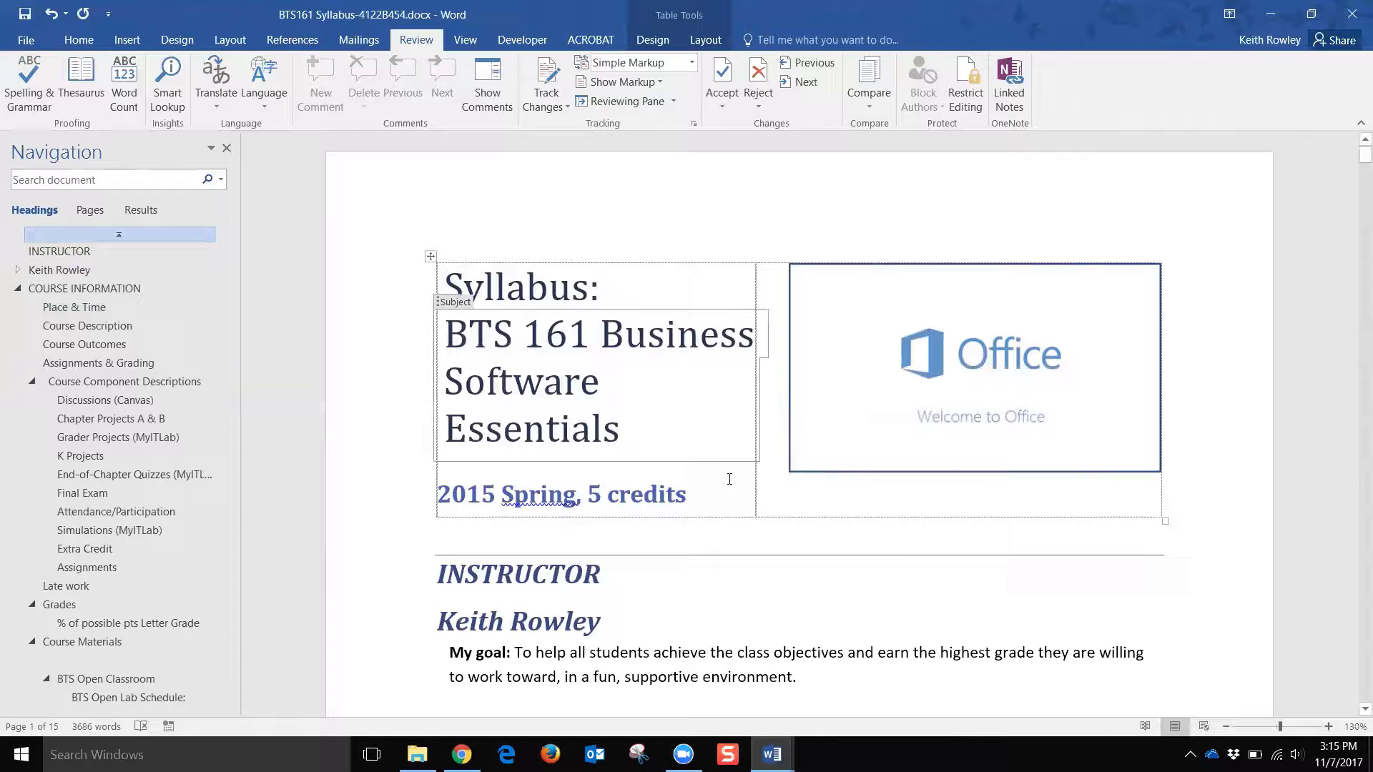
drag(682, 486, 517, 384)
drag(475, 312, 462, 302)
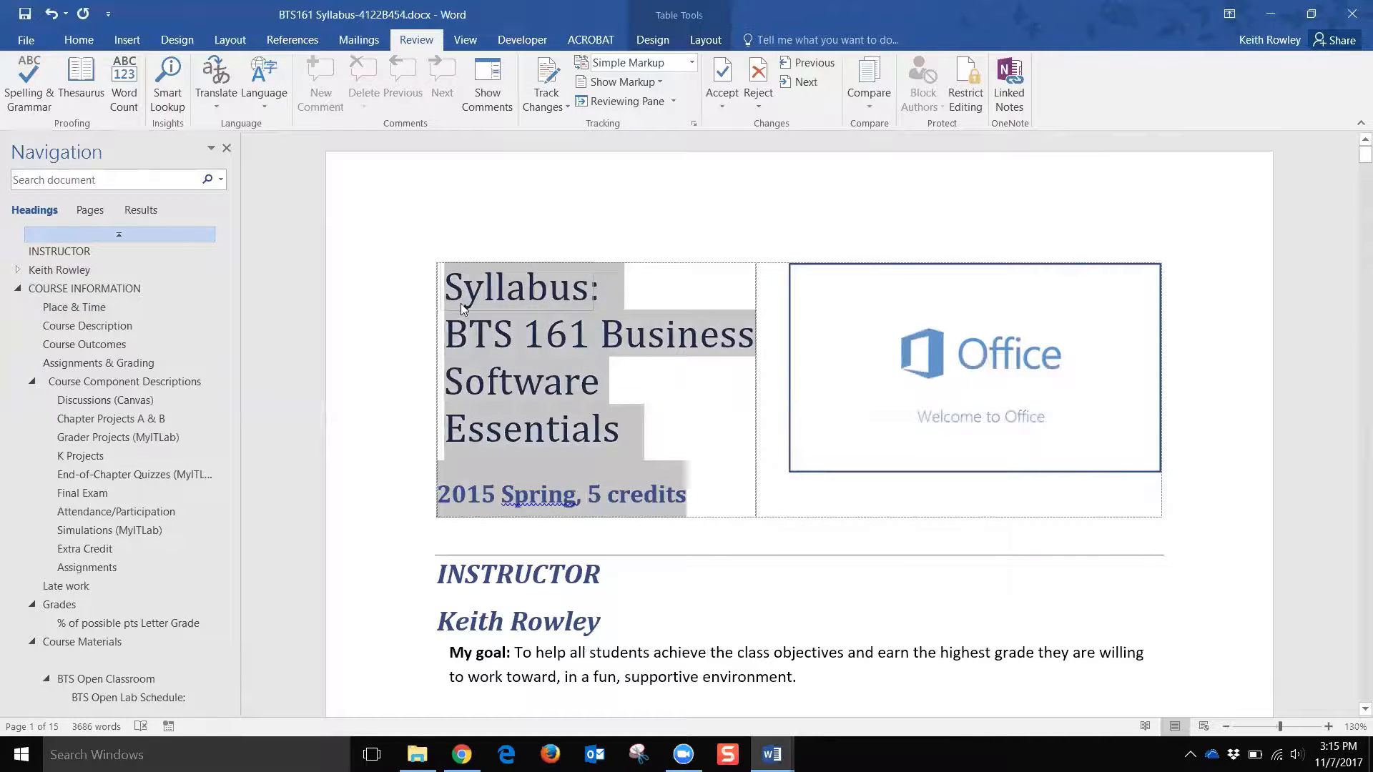
right_click(462, 301)
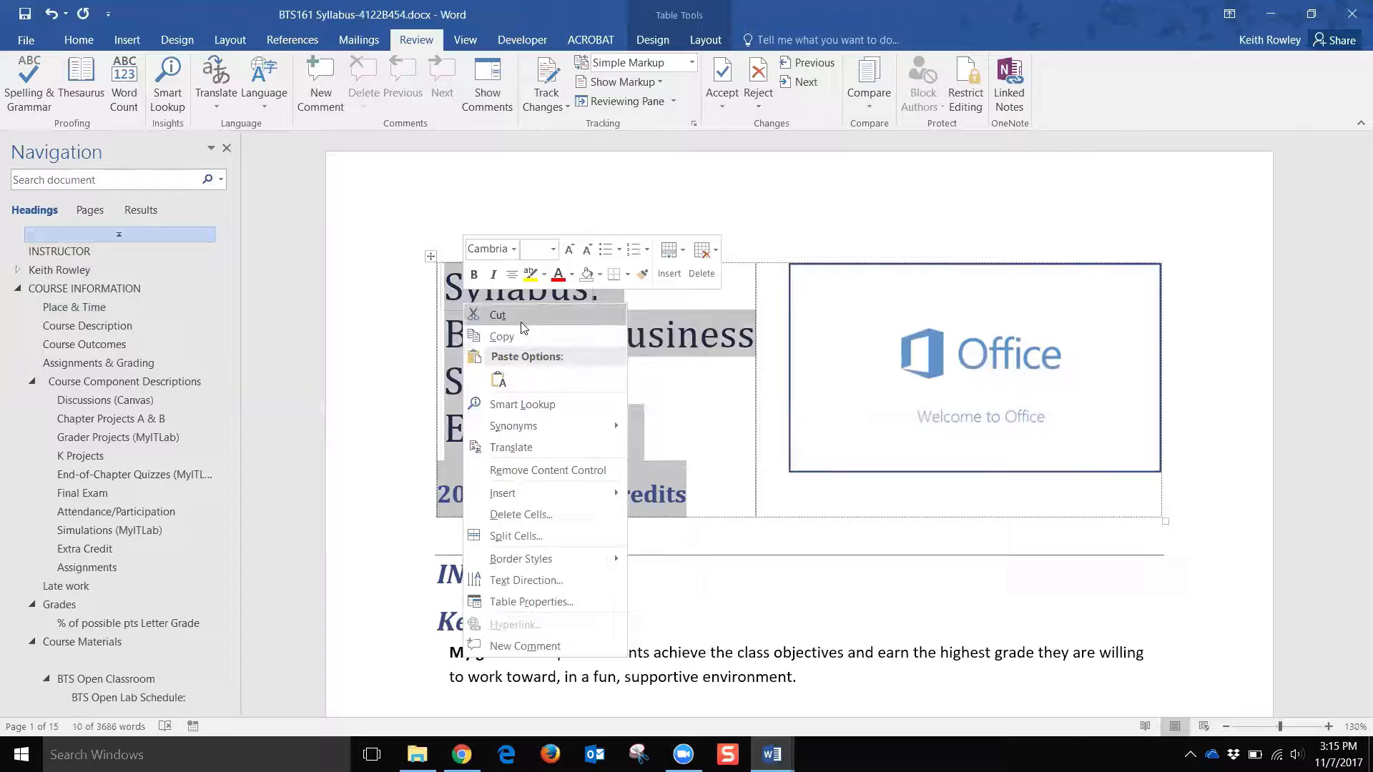
click(524, 345)
click(516, 532)
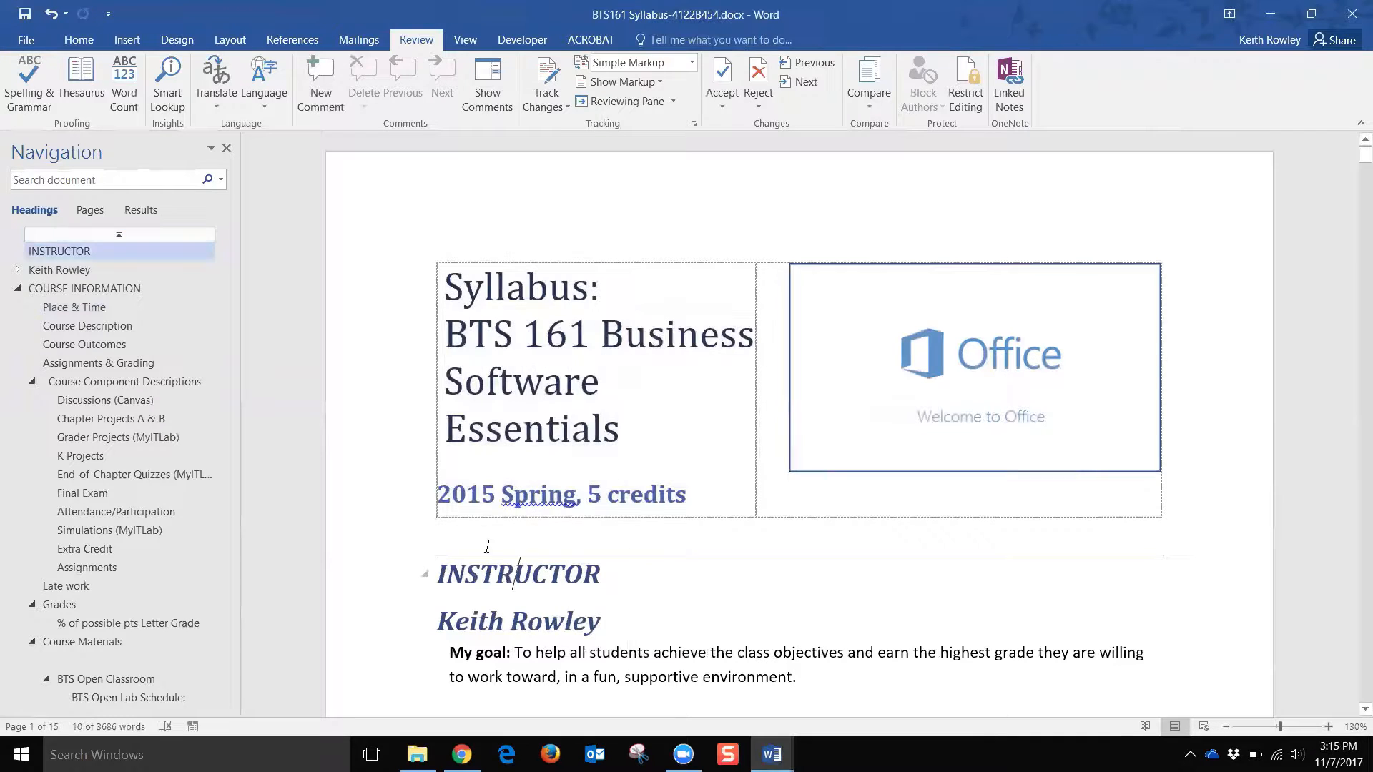
key(End)
click(1187, 512)
key(Return)
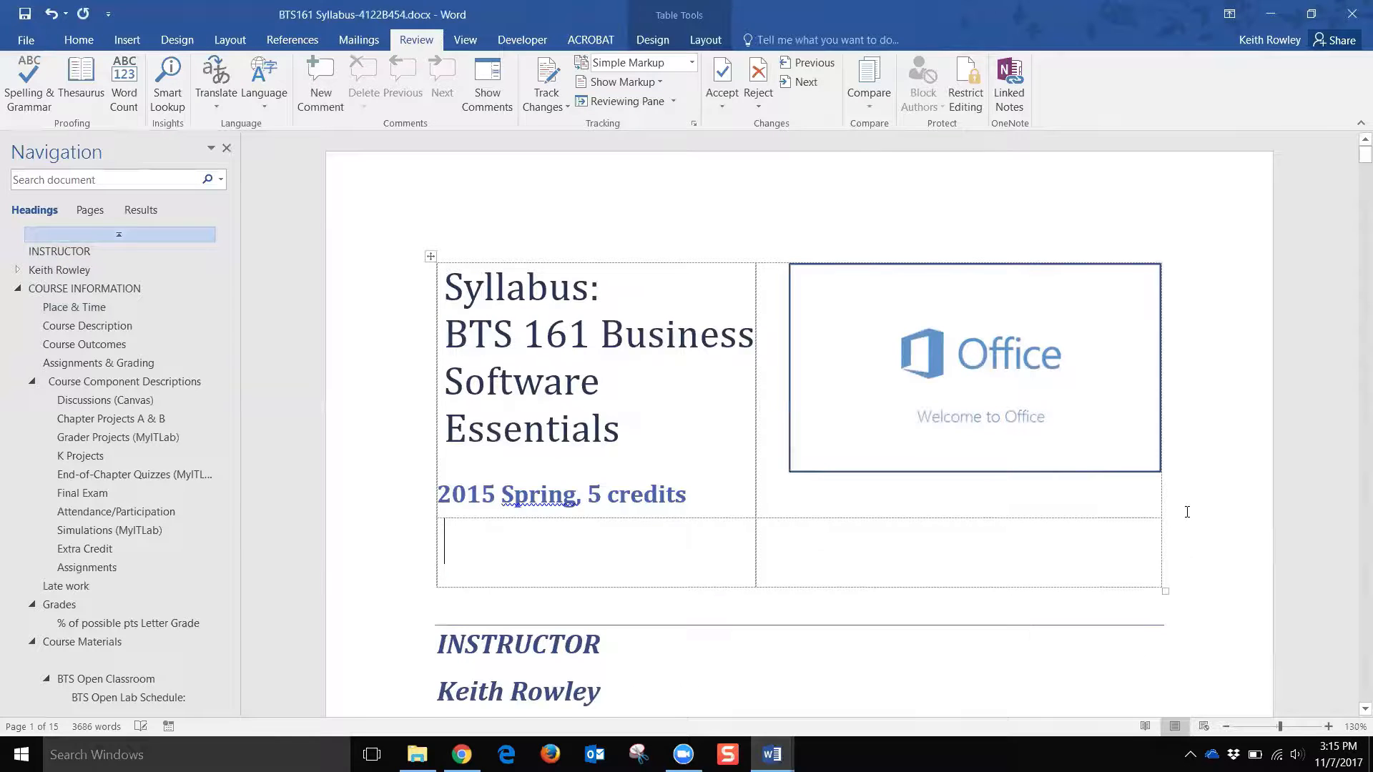
click(499, 609)
key(Home)
key(Return)
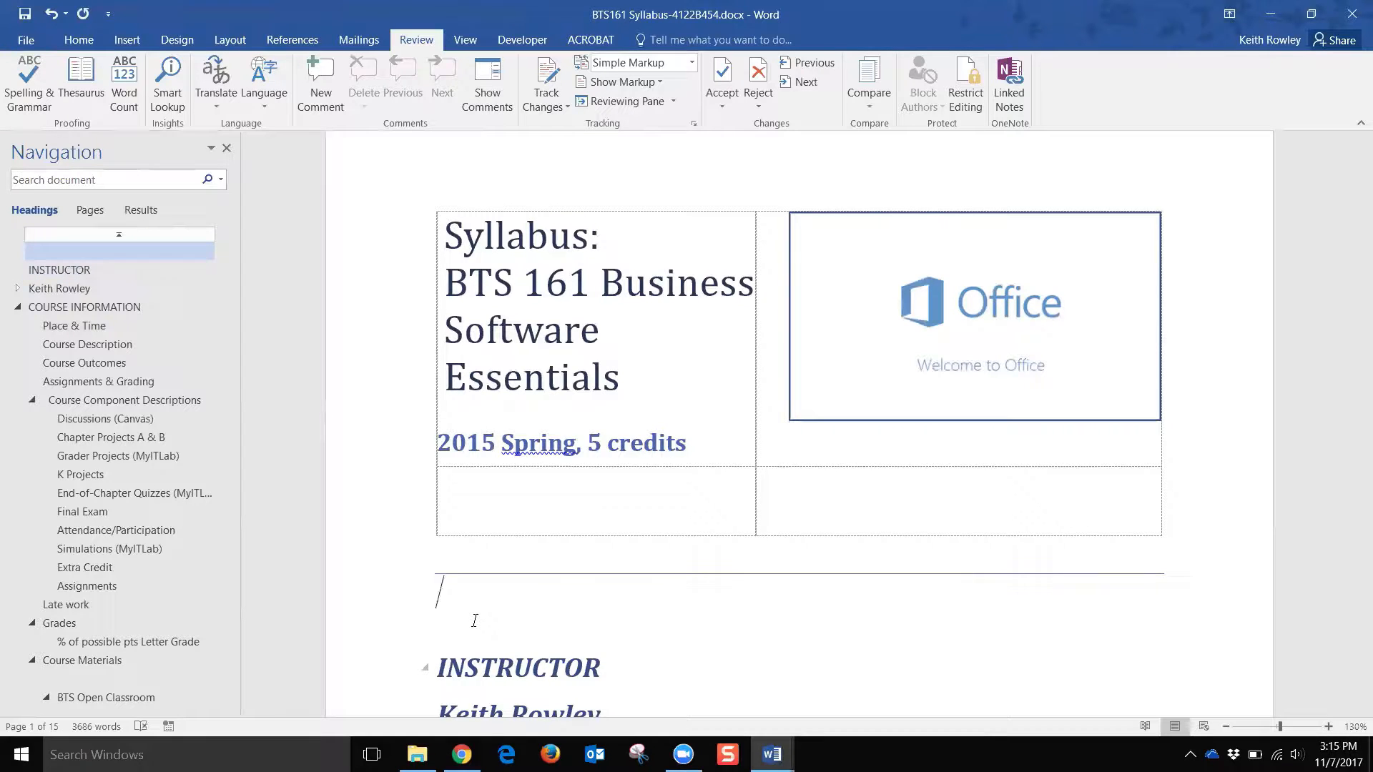
key(ctrl+v)
Step: Cut the top layout table, including the Office picture, out of the syllabus
scroll(617, 644, down, 2)
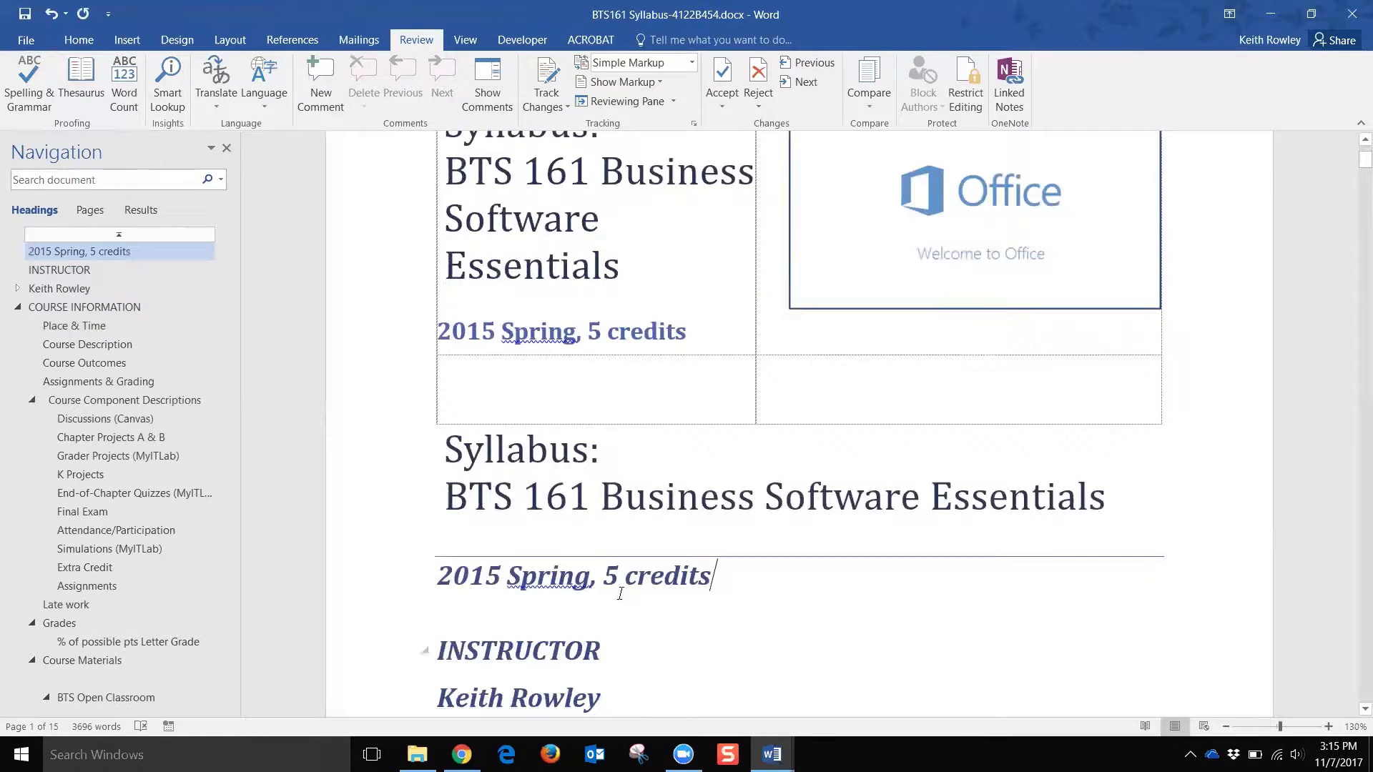
scroll(898, 350, down, 1)
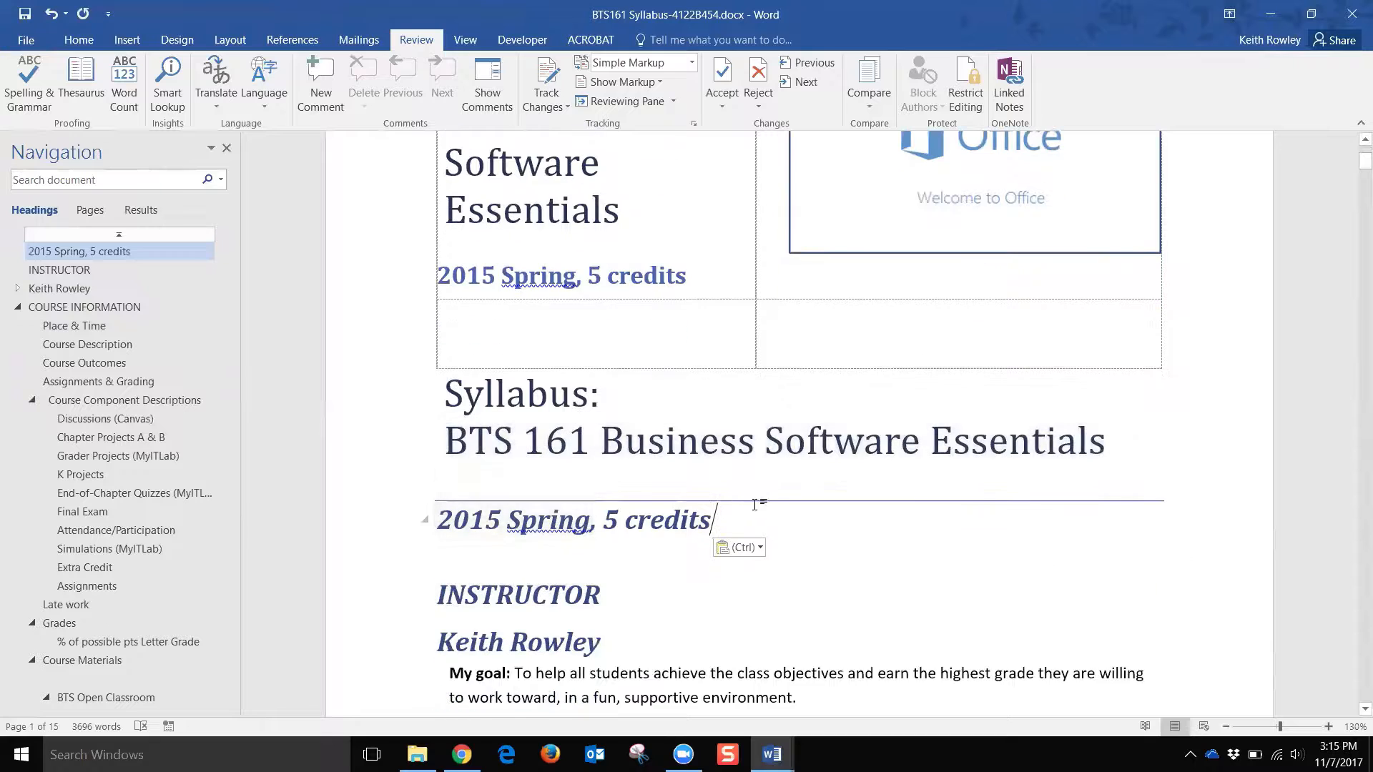
scroll(910, 236, up, 3)
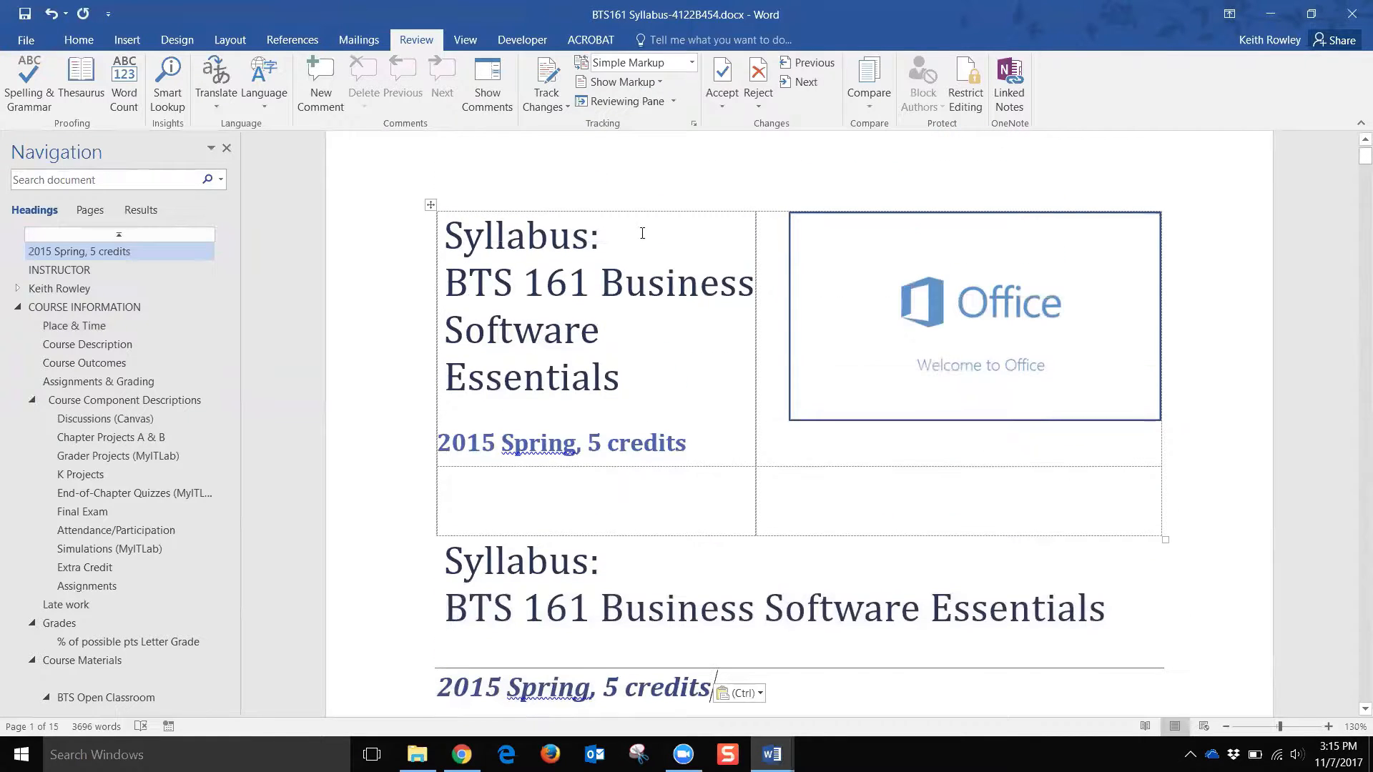
click(431, 206)
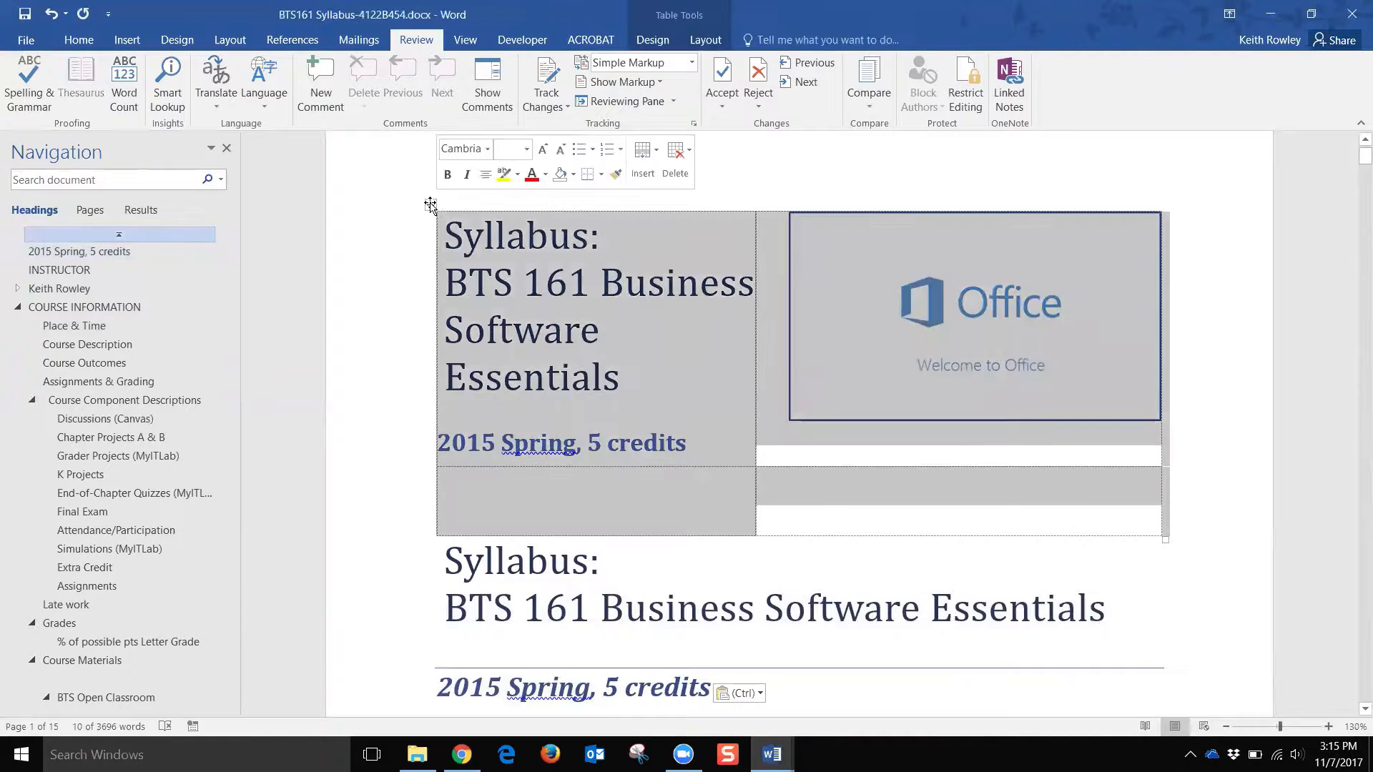
right_click(430, 206)
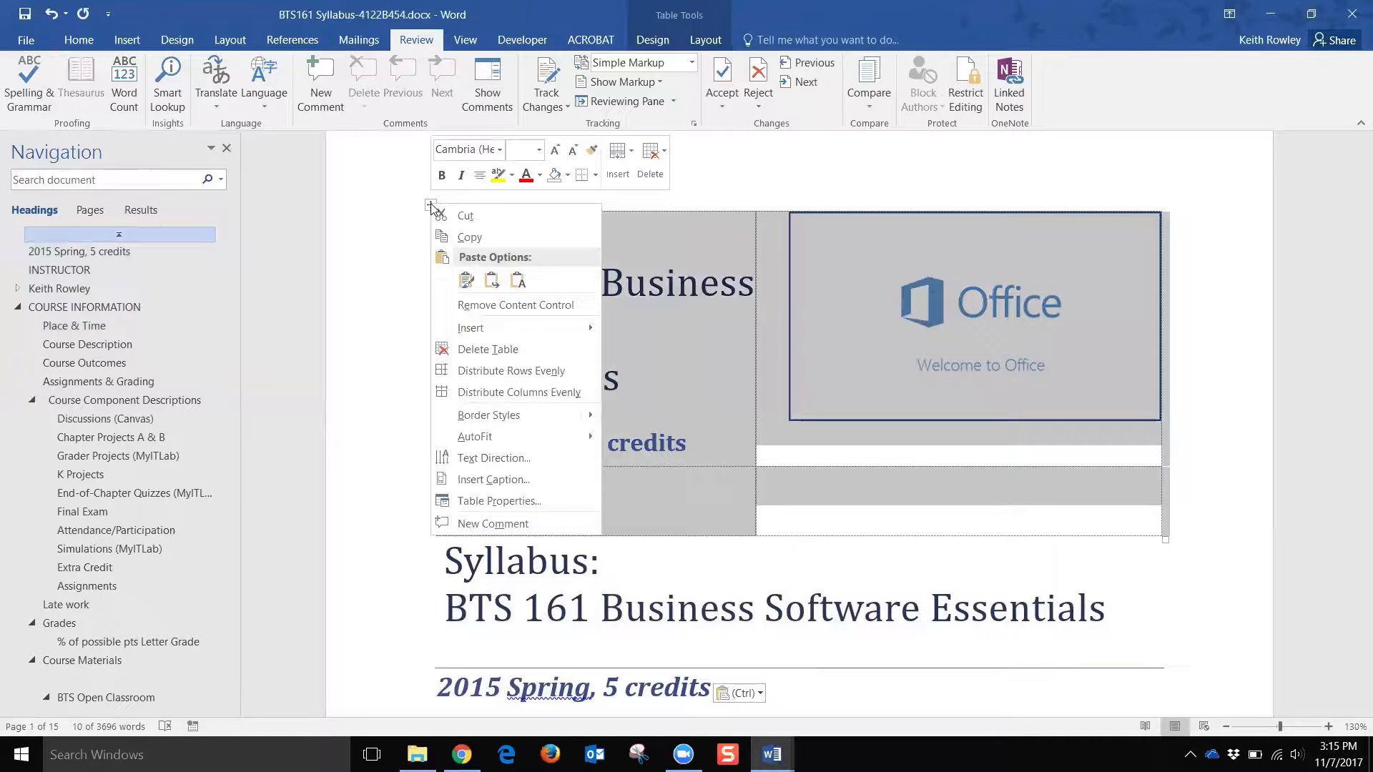
click(472, 216)
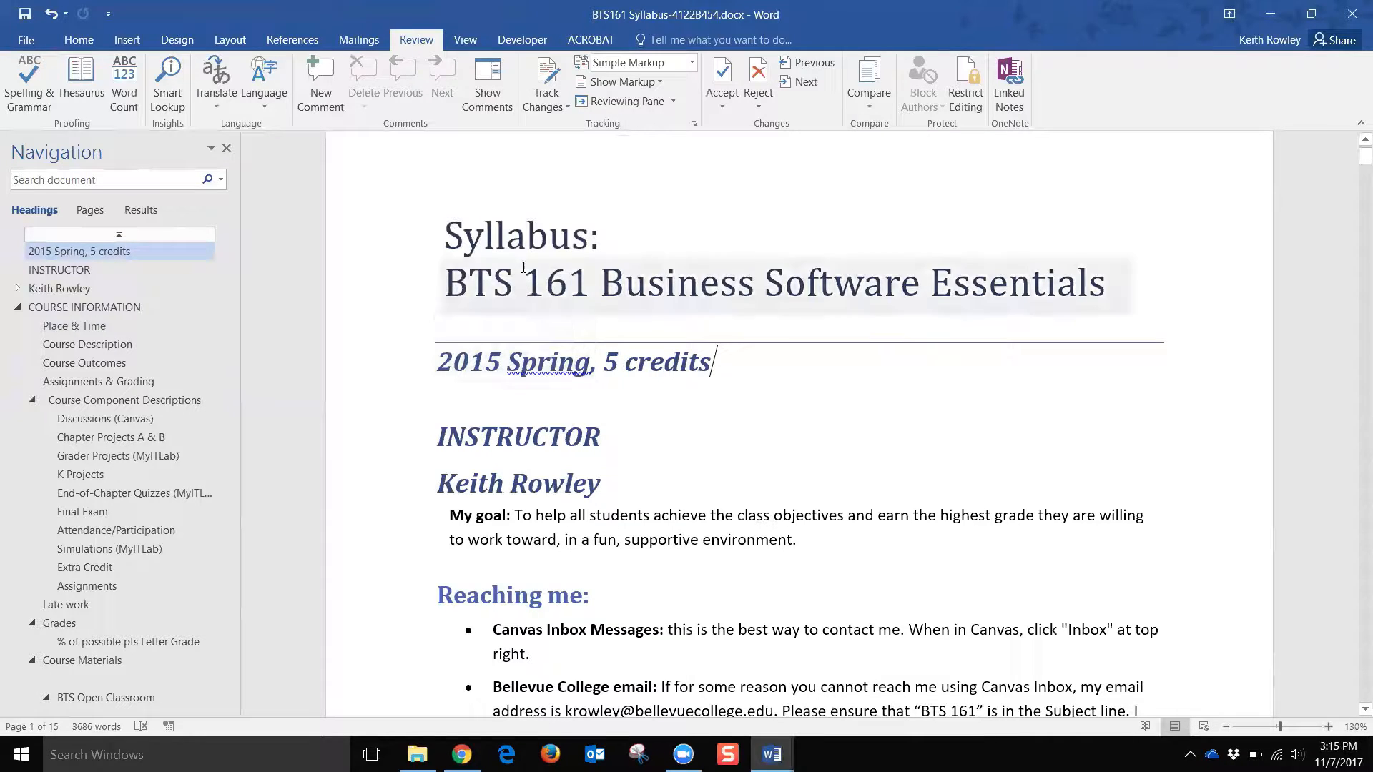
click(505, 238)
Step: Scroll down through the syllabus to the Course Materials textbook layout tables on page 7
click(634, 250)
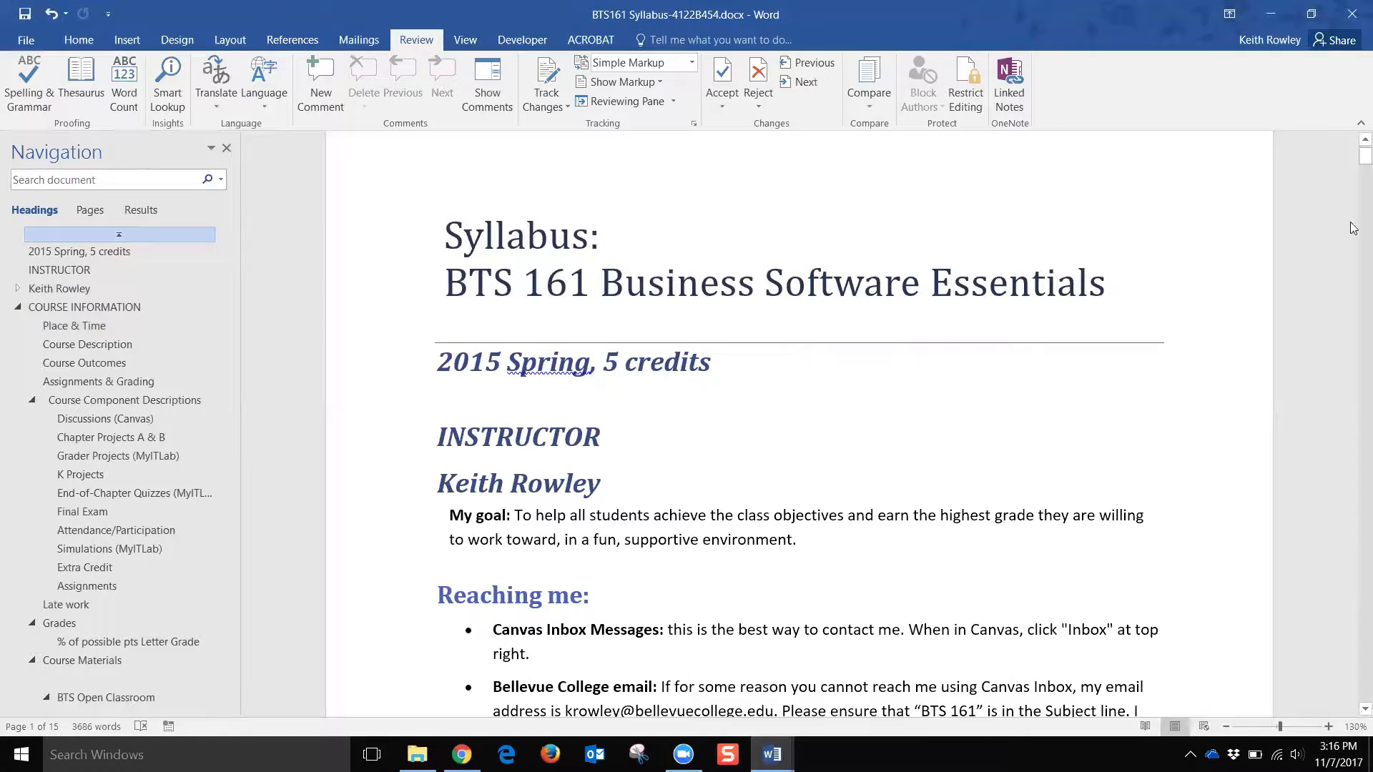
drag(1351, 155, 1351, 278)
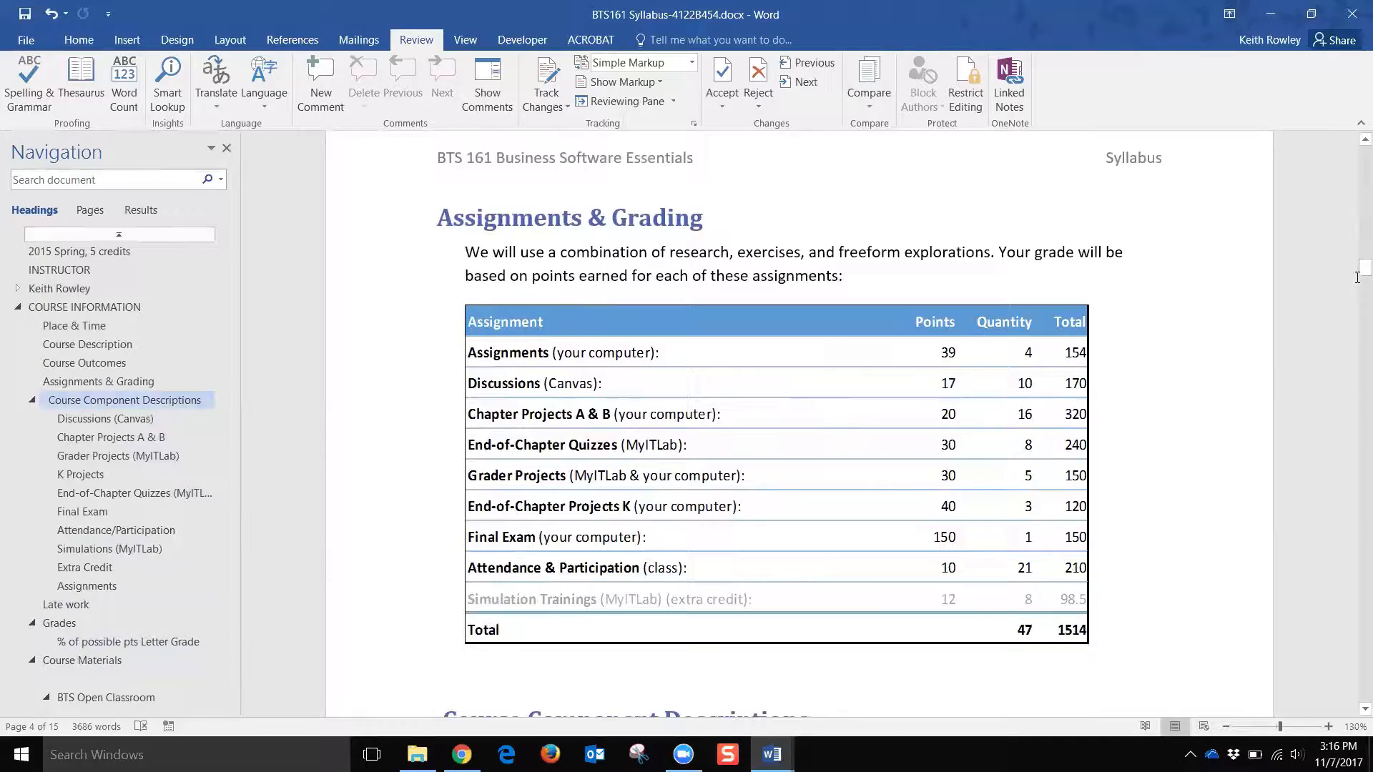
drag(1364, 269, 1354, 398)
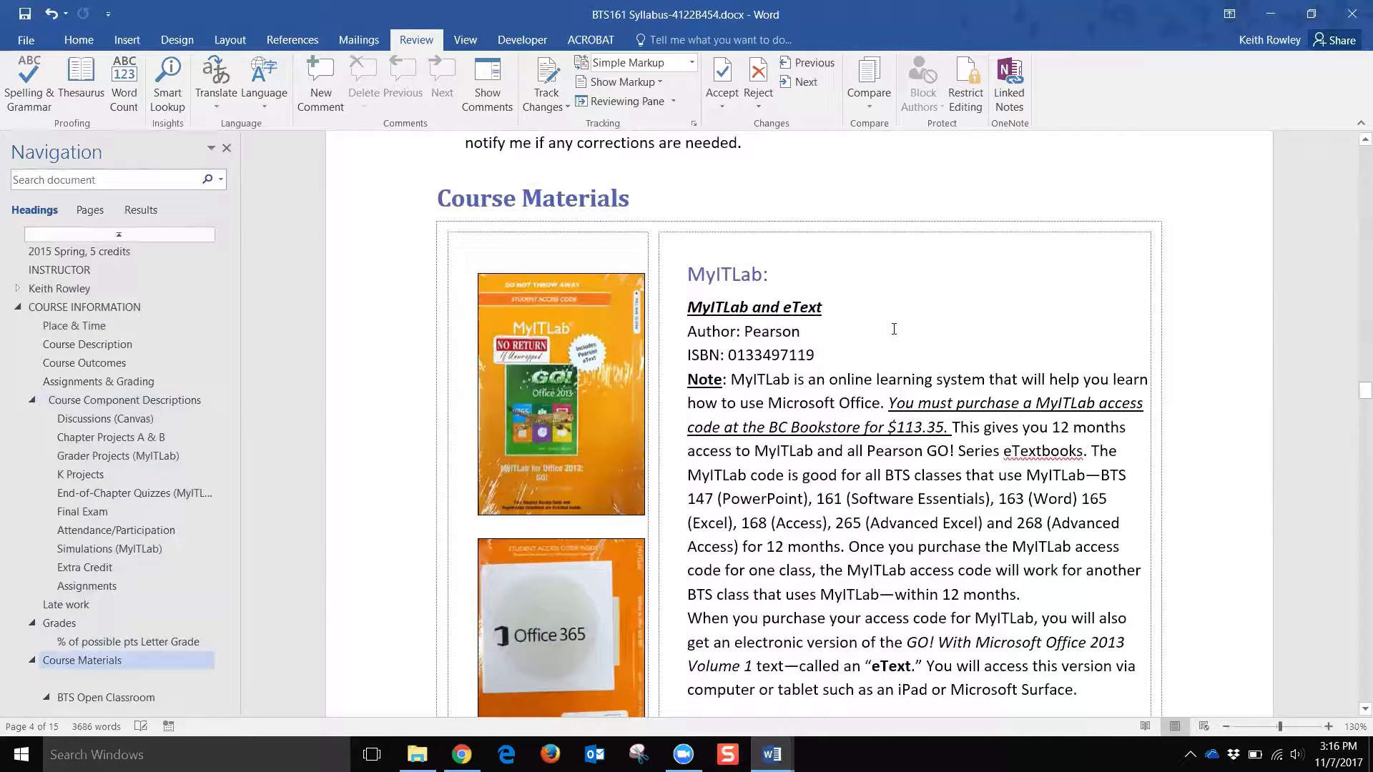
click(598, 251)
click(887, 250)
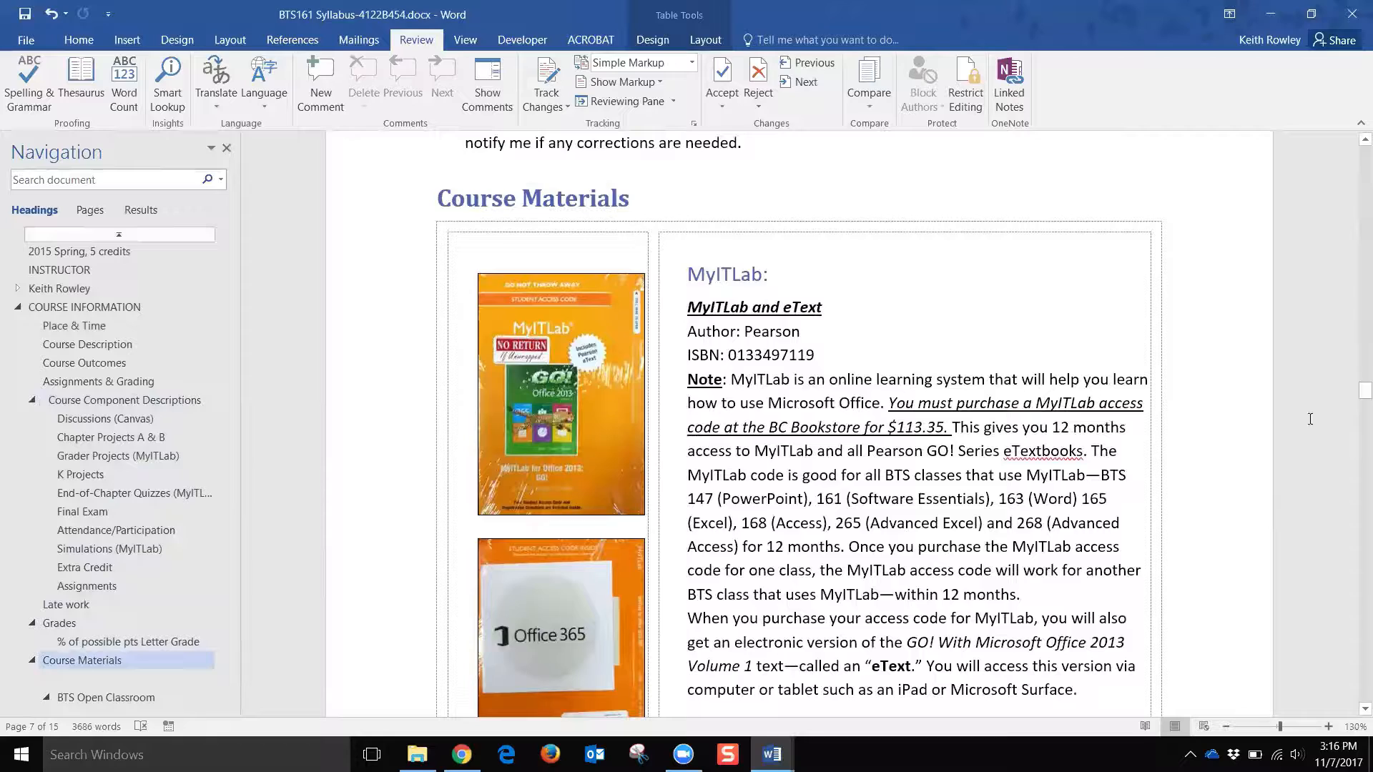
drag(1353, 389, 1353, 422)
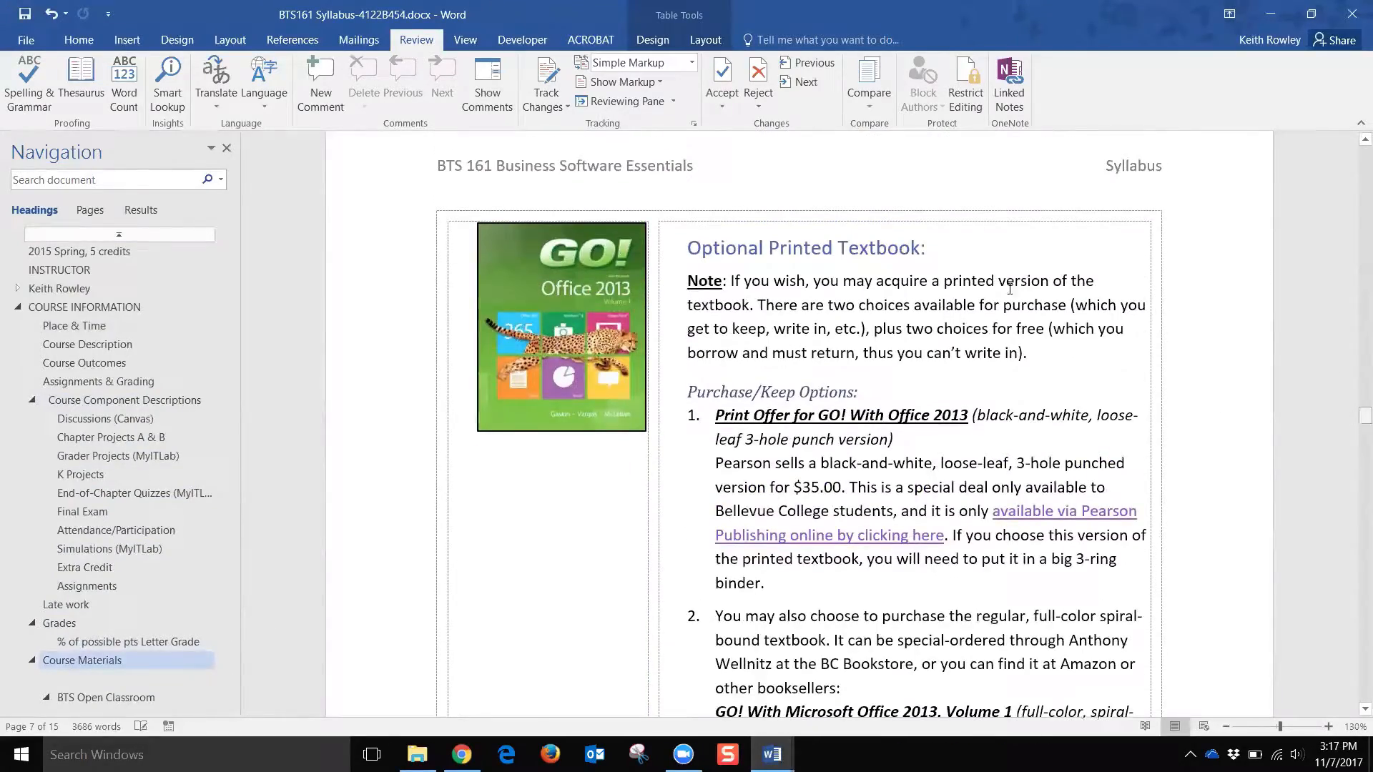
Step: Hide and reshow table gridlines to inspect the Course Materials layout table
click(704, 42)
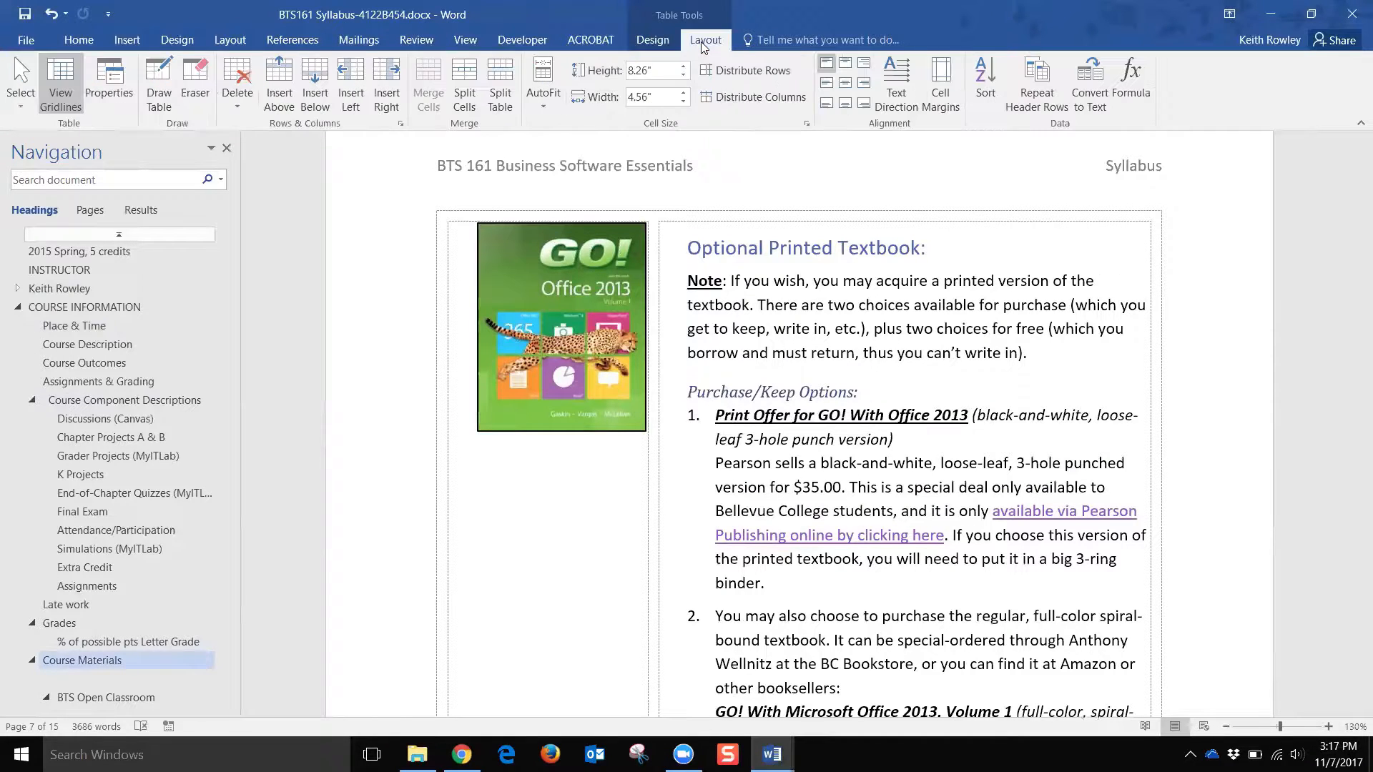
click(50, 79)
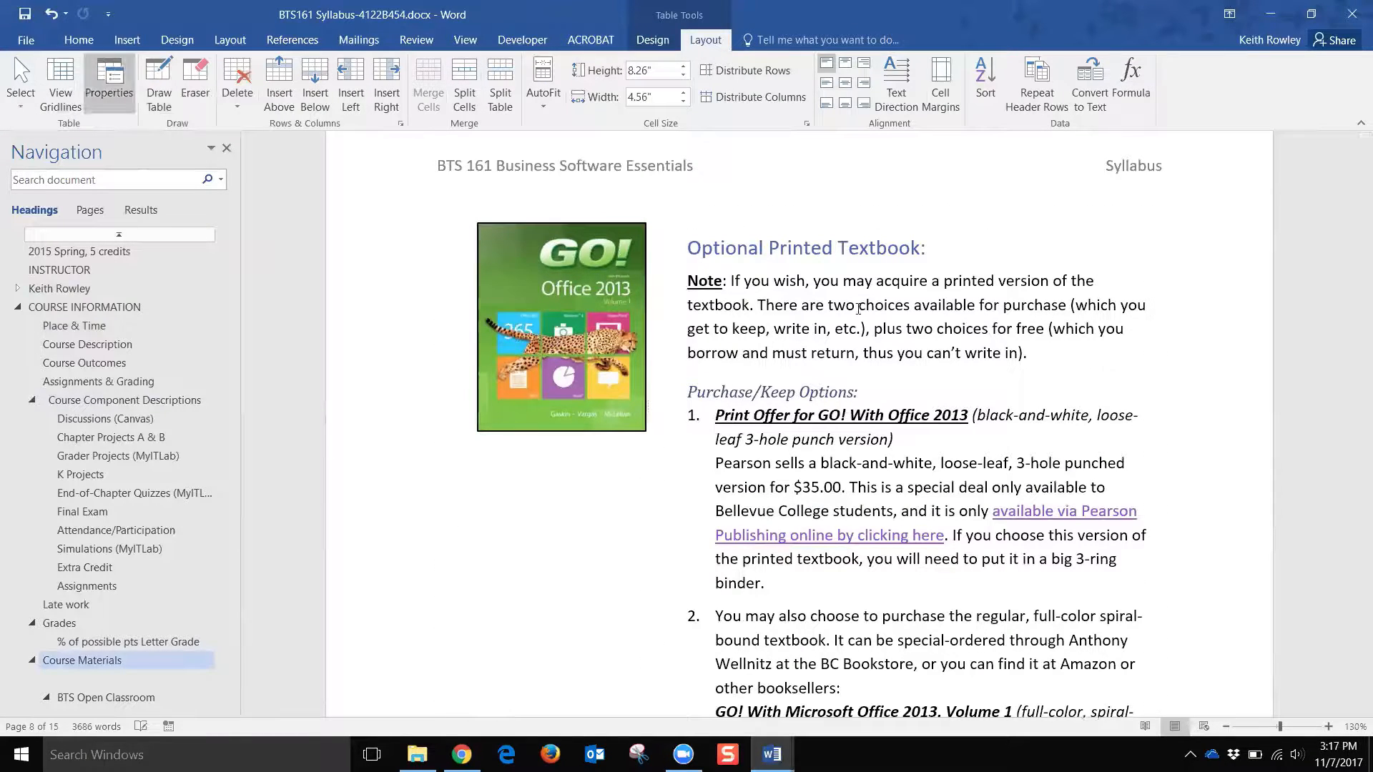
drag(1360, 422, 1354, 464)
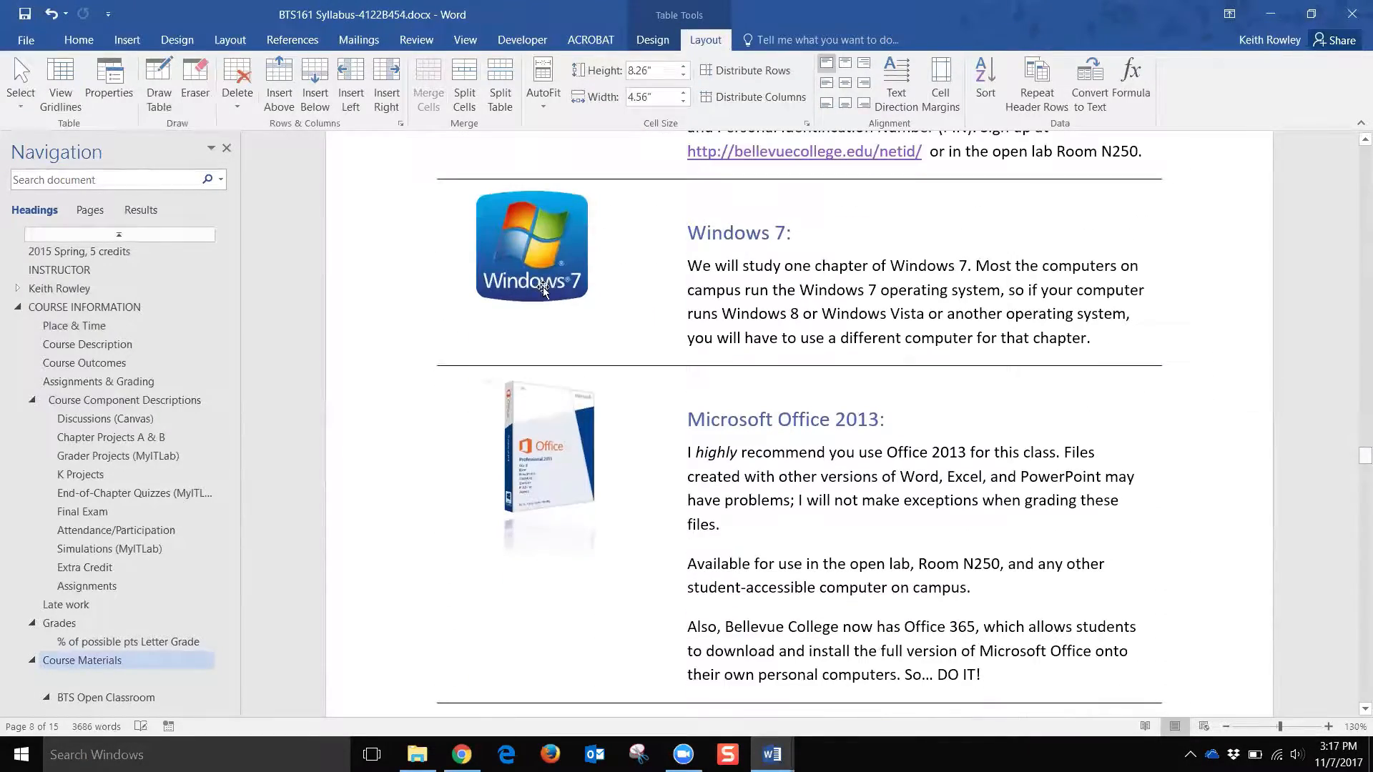
click(61, 86)
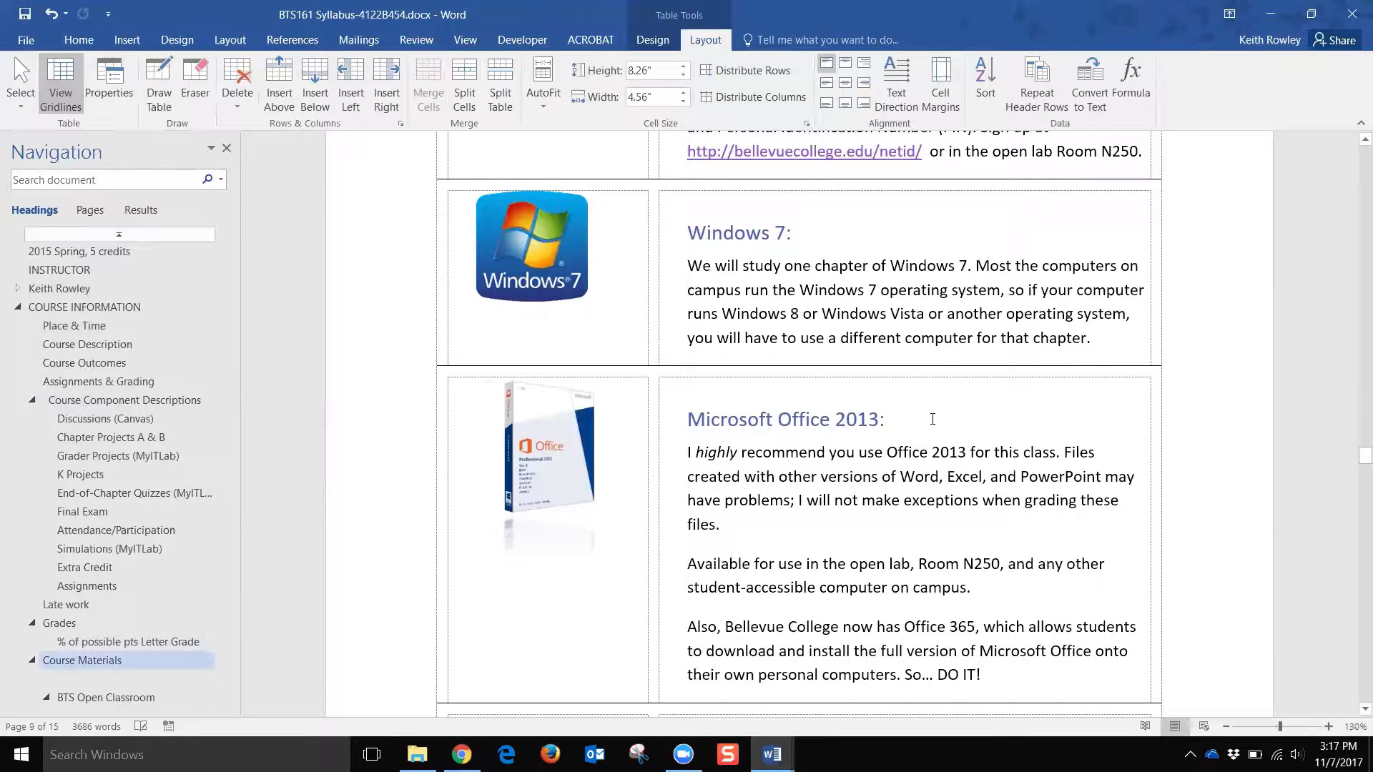
scroll(933, 419, up, 4)
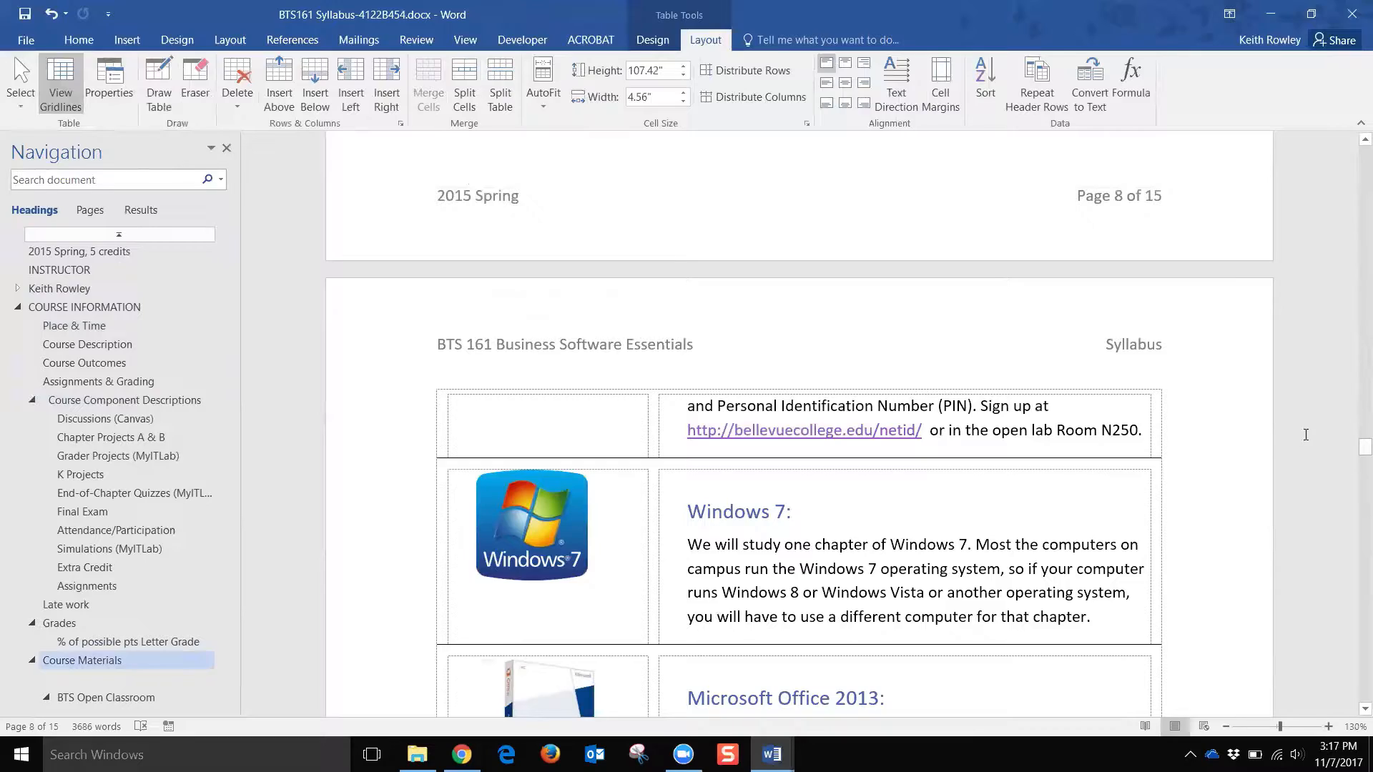
drag(1353, 446, 1353, 153)
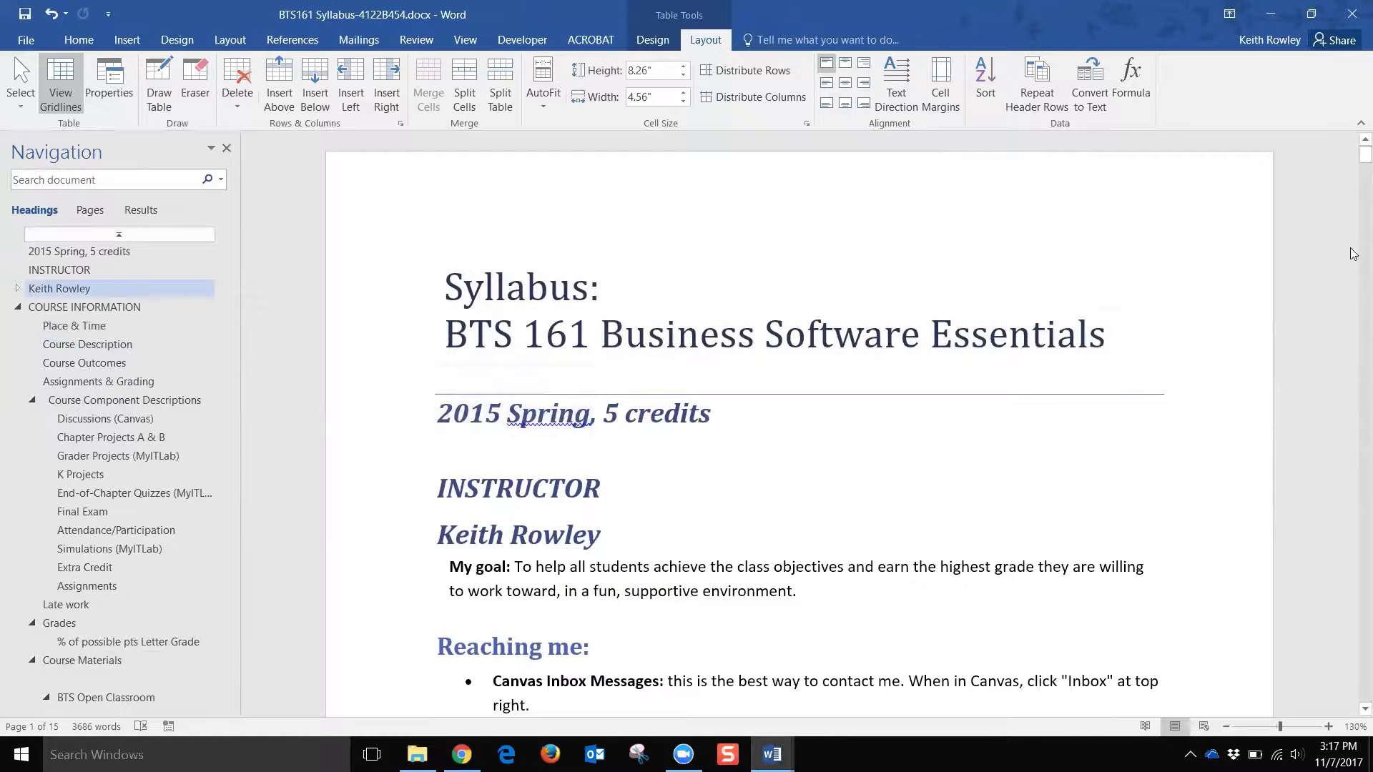
drag(1354, 165, 1348, 396)
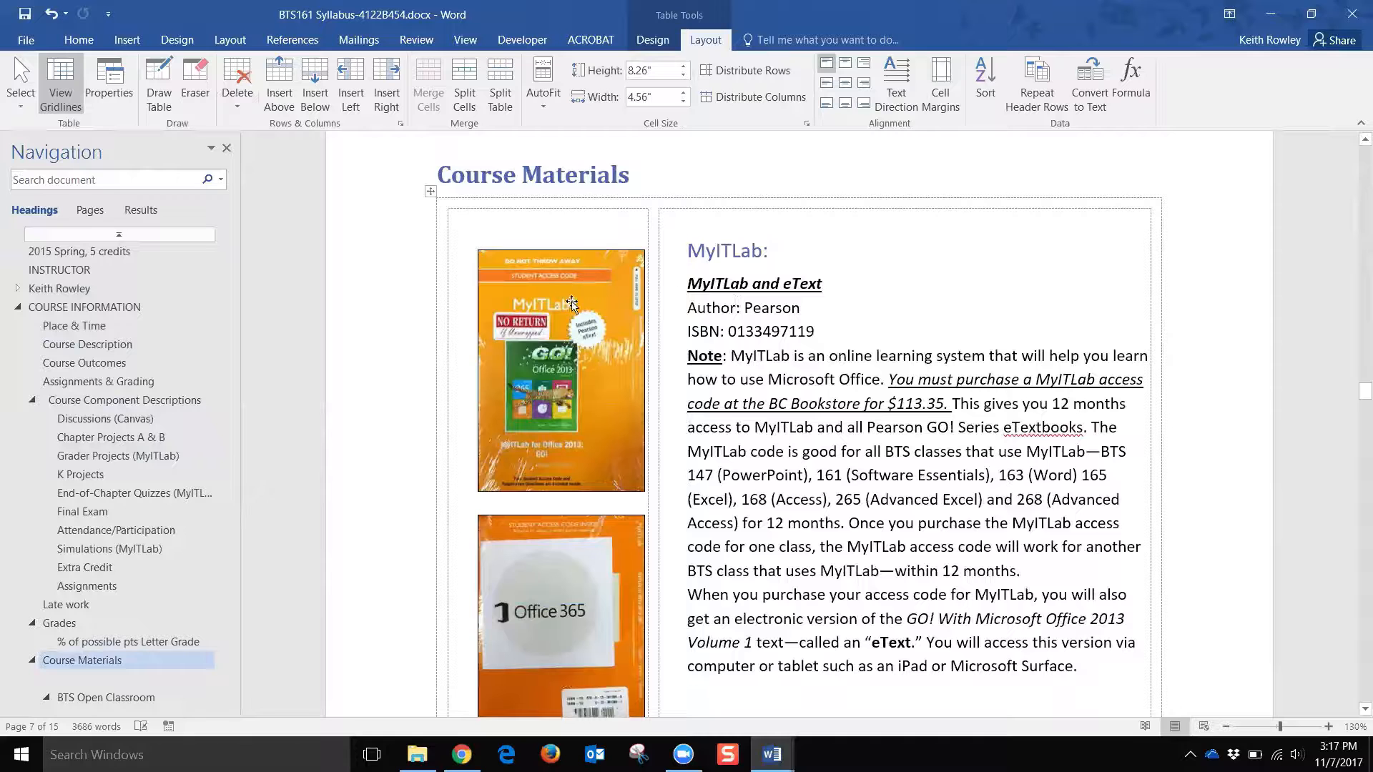
Step: Delete the orange MyITLab book image and paste the textbook picture under Course Materials
click(599, 305)
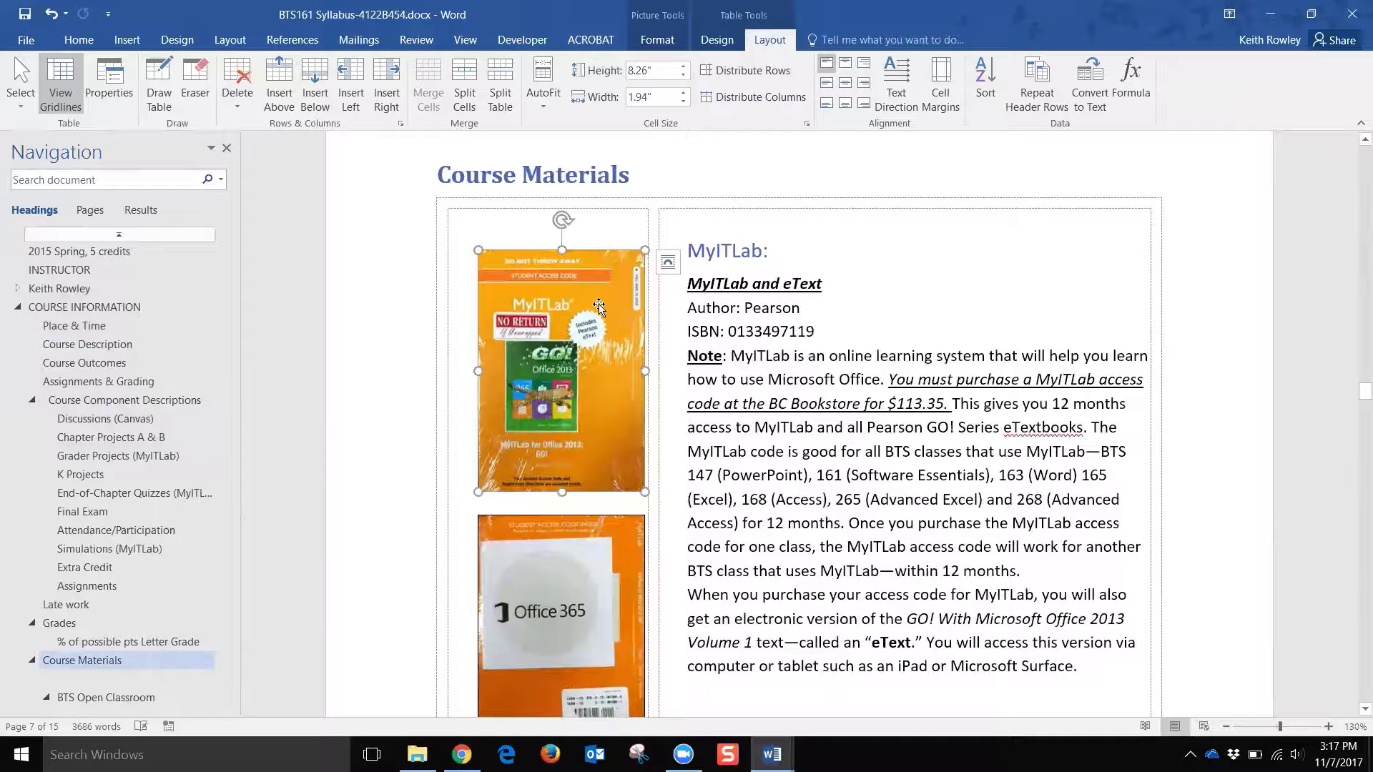
key(Delete)
click(662, 173)
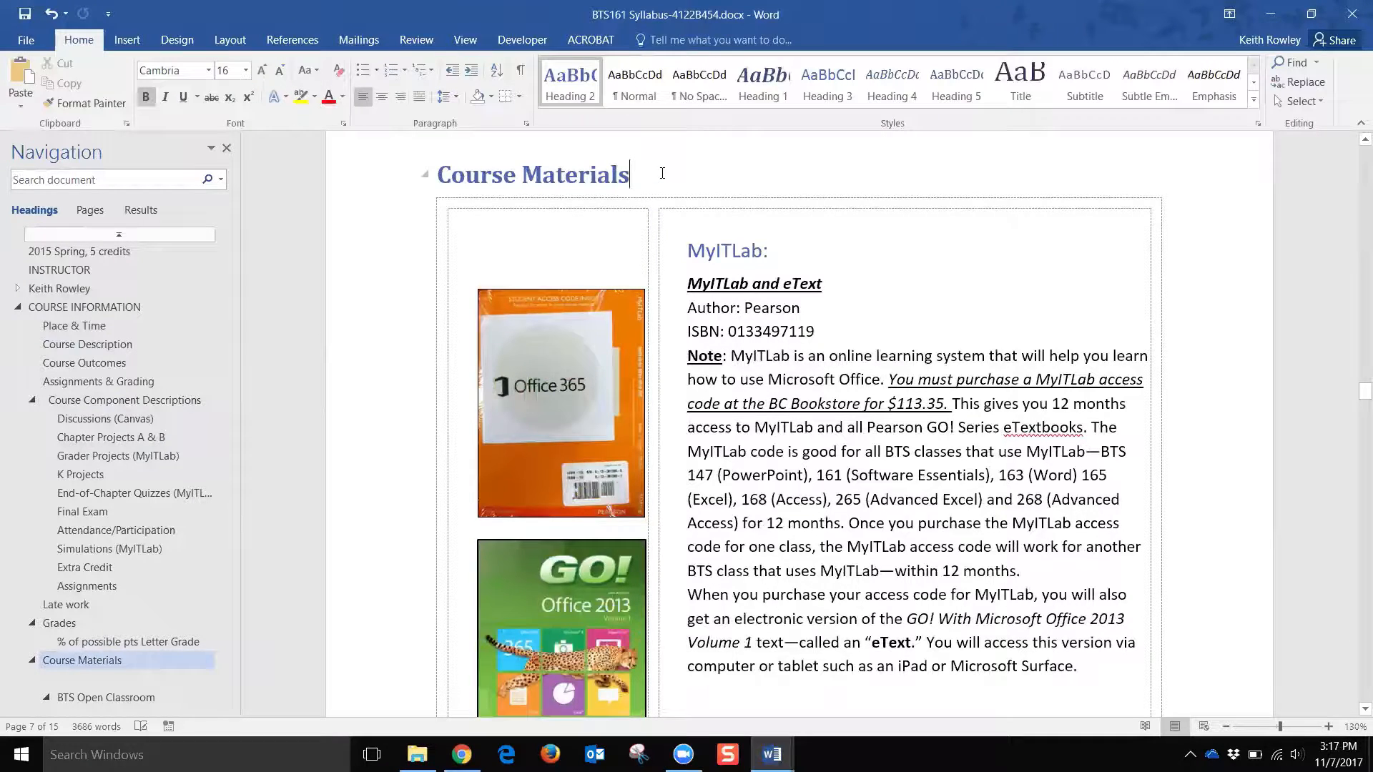
key(ctrl+v)
Step: Cut the MyITLab and Optional Printed Textbook text, through the borrow options, from the table
drag(690, 513, 930, 597)
scroll(953, 547, down, 3)
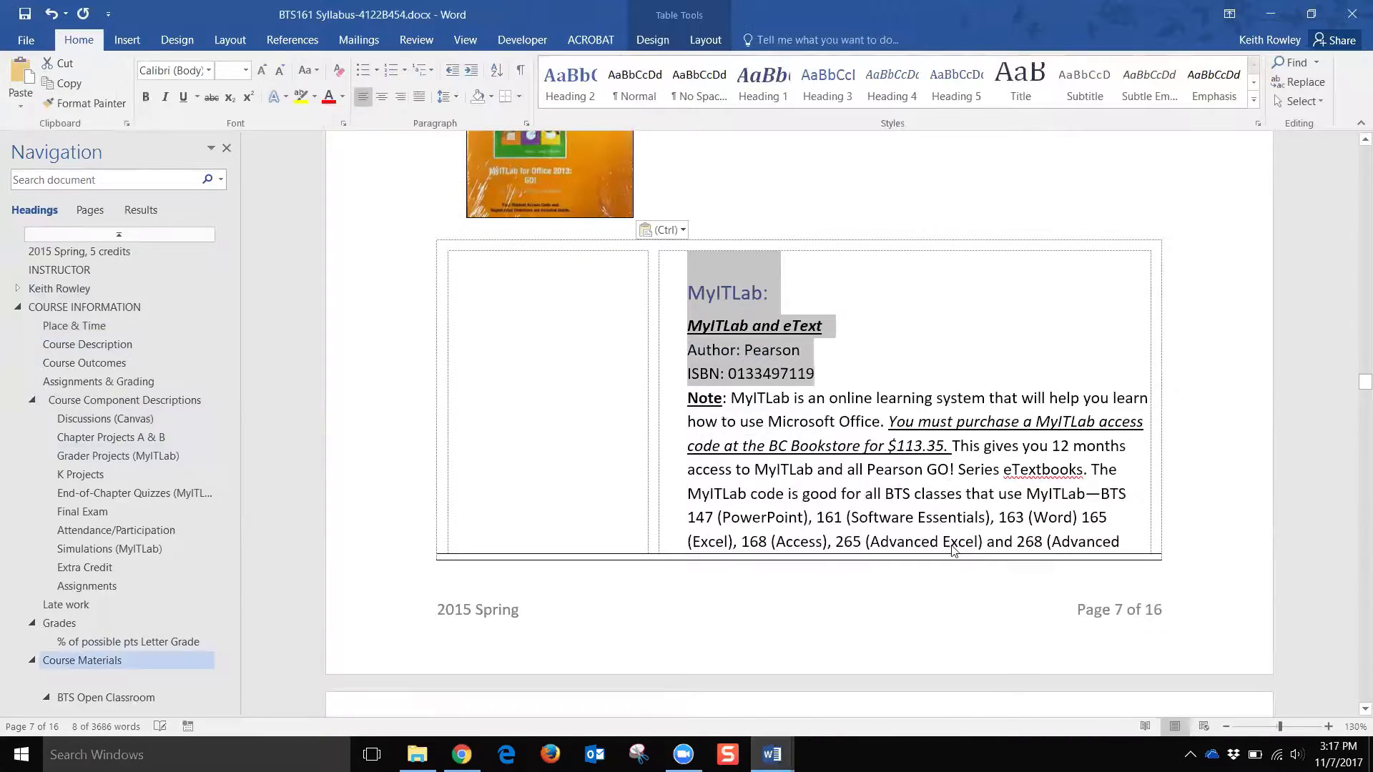
scroll(953, 548, down, 5)
scroll(1047, 602, down, 9)
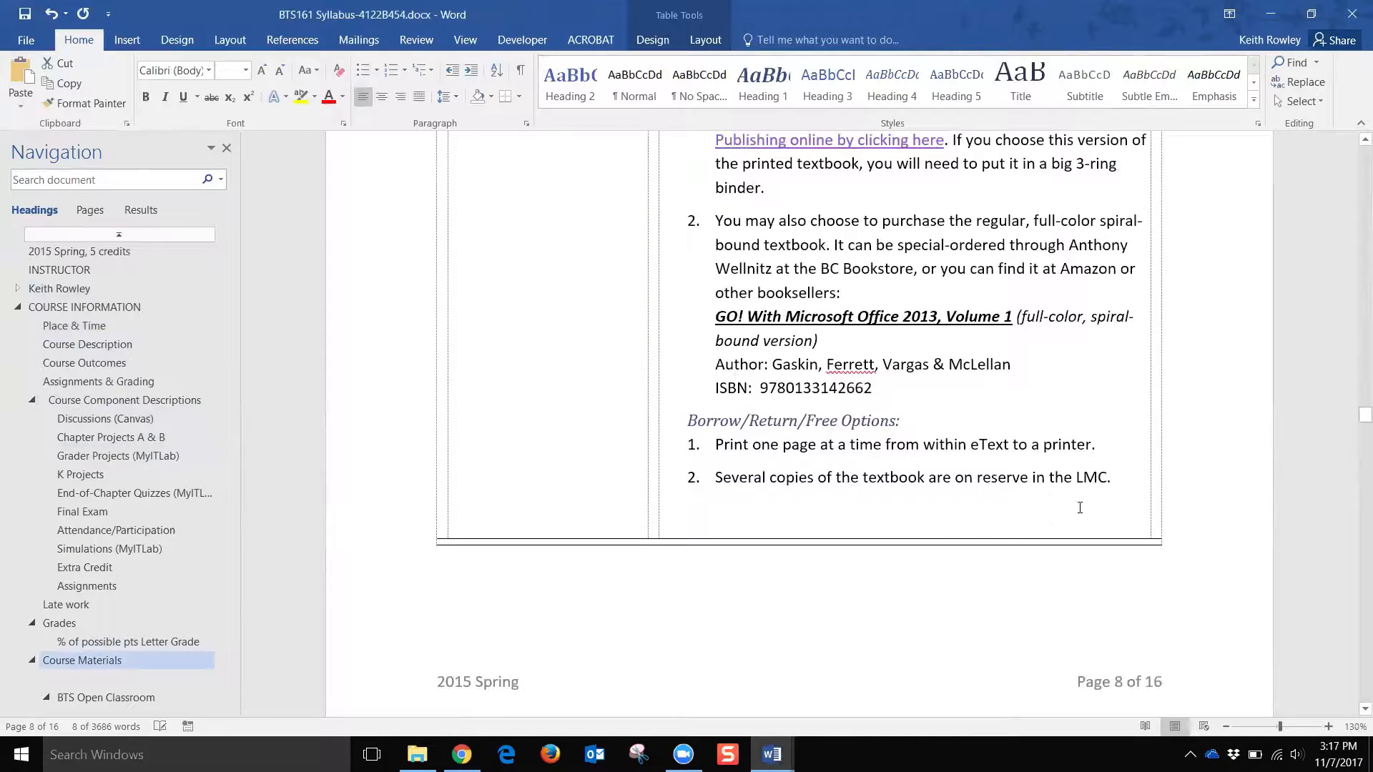
scroll(1088, 504, down, 5)
scroll(1067, 497, up, 2)
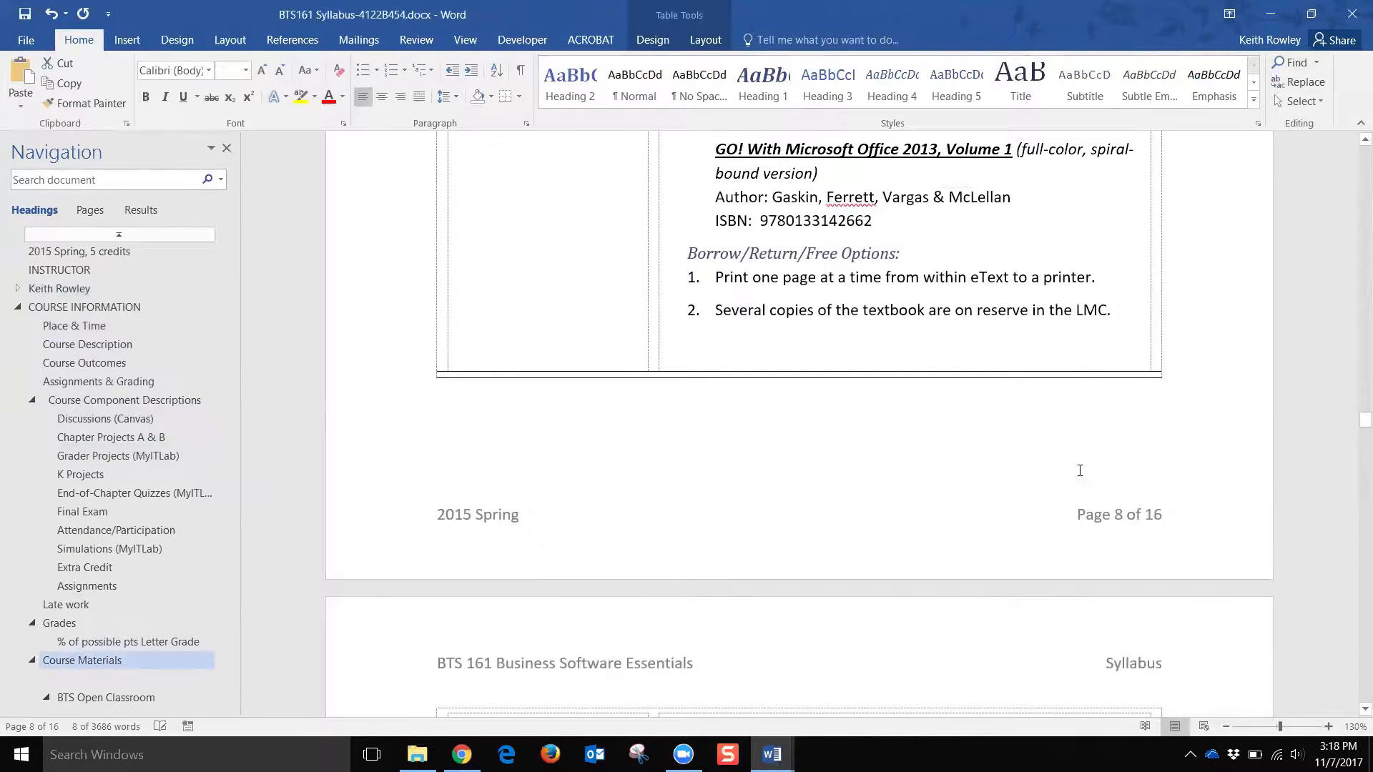
shift+click(1121, 302)
shift+click(1129, 319)
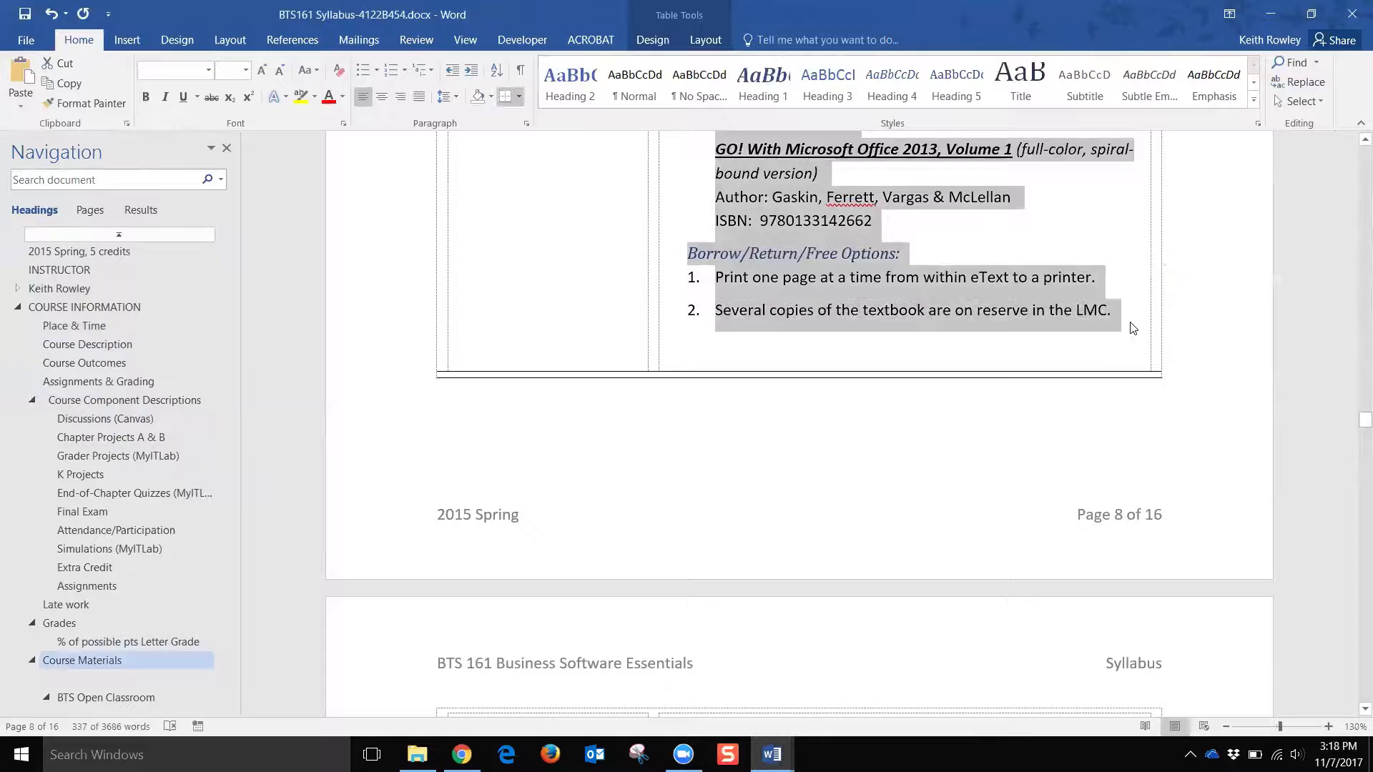
key(Delete)
Step: Paste the textbook text on a new line below the picture
scroll(951, 313, up, 5)
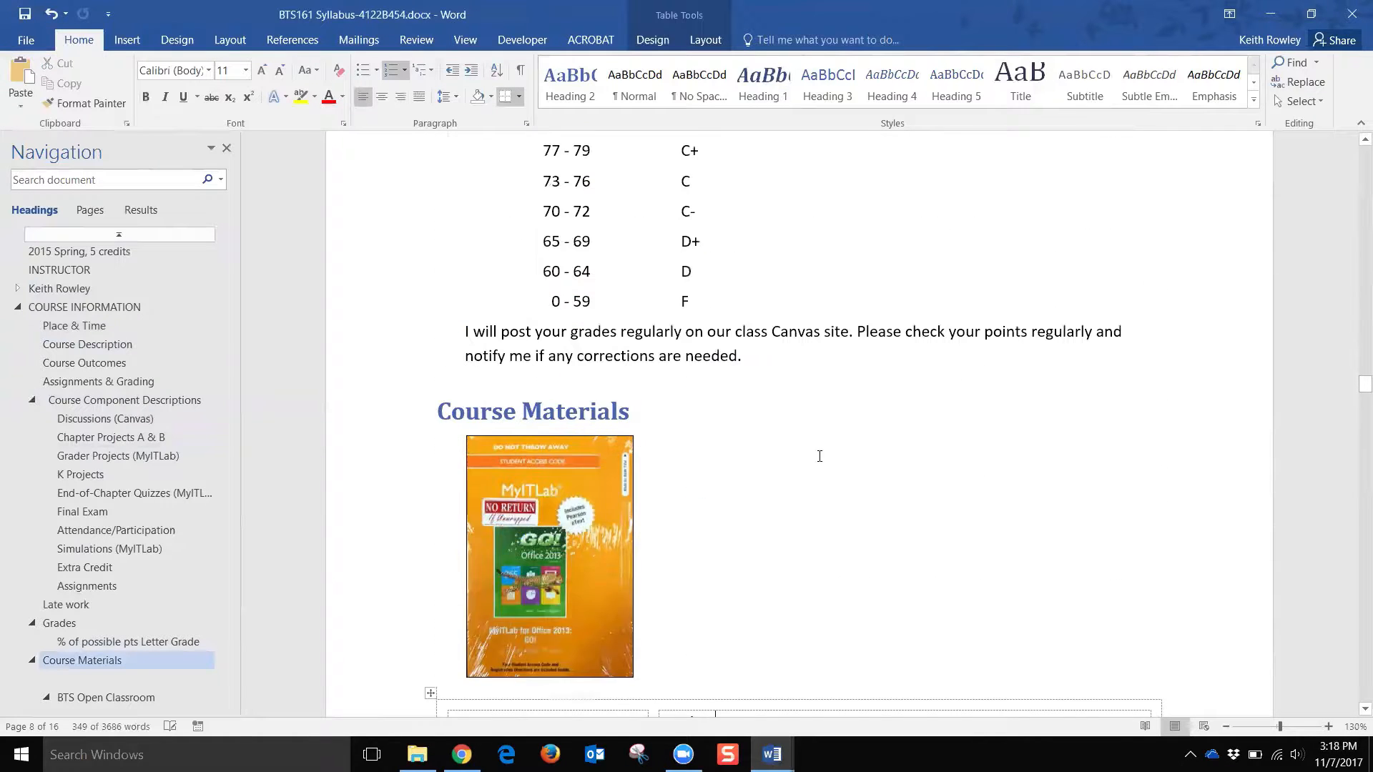
click(733, 630)
key(Return)
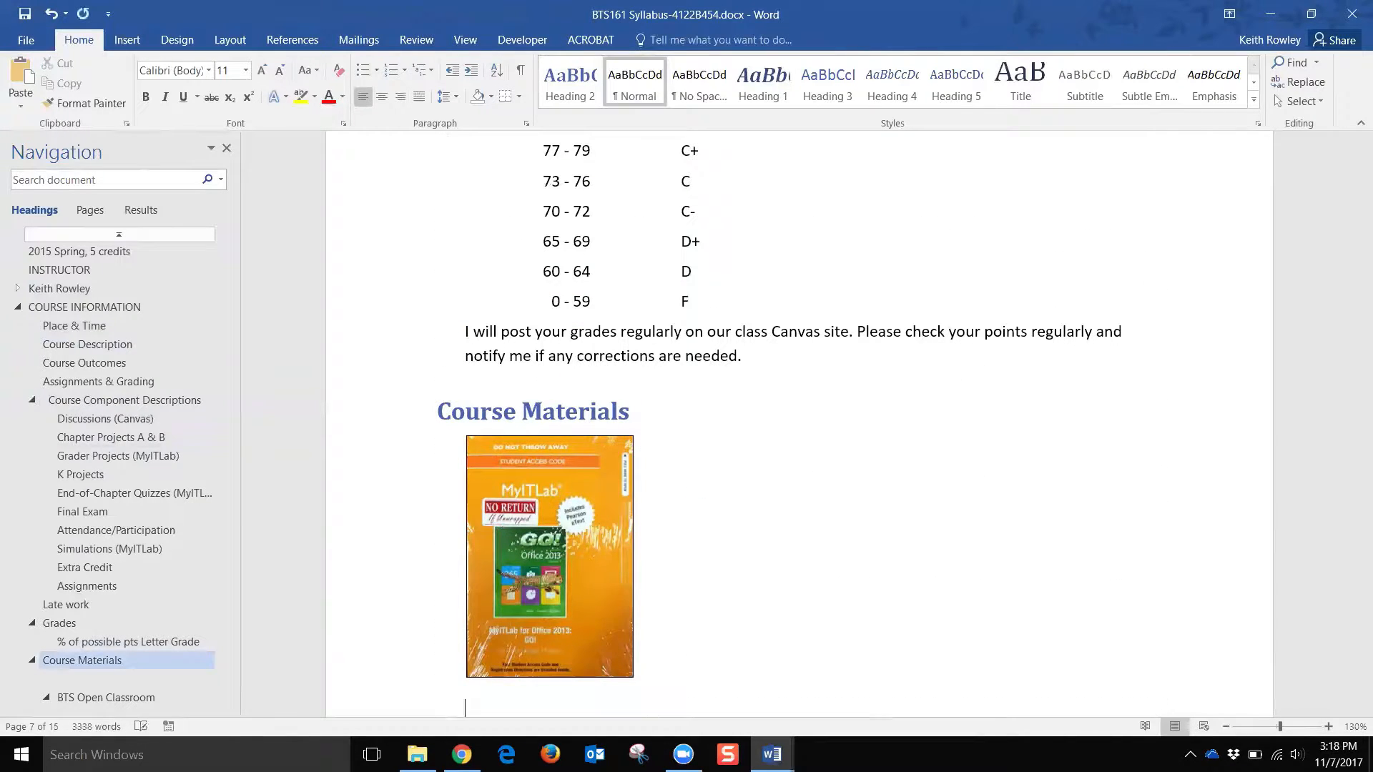
key(ctrl+v)
scroll(652, 463, up, 10)
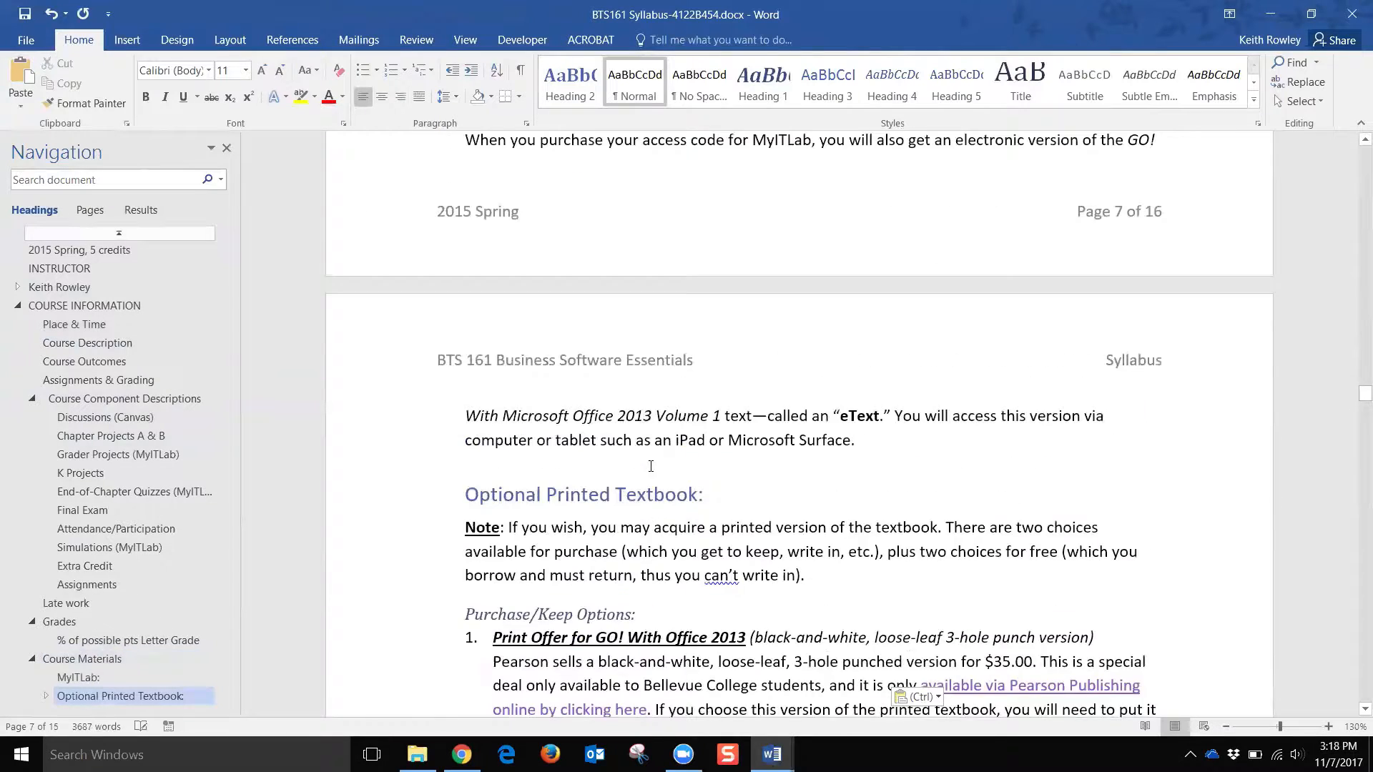
scroll(652, 464, up, 5)
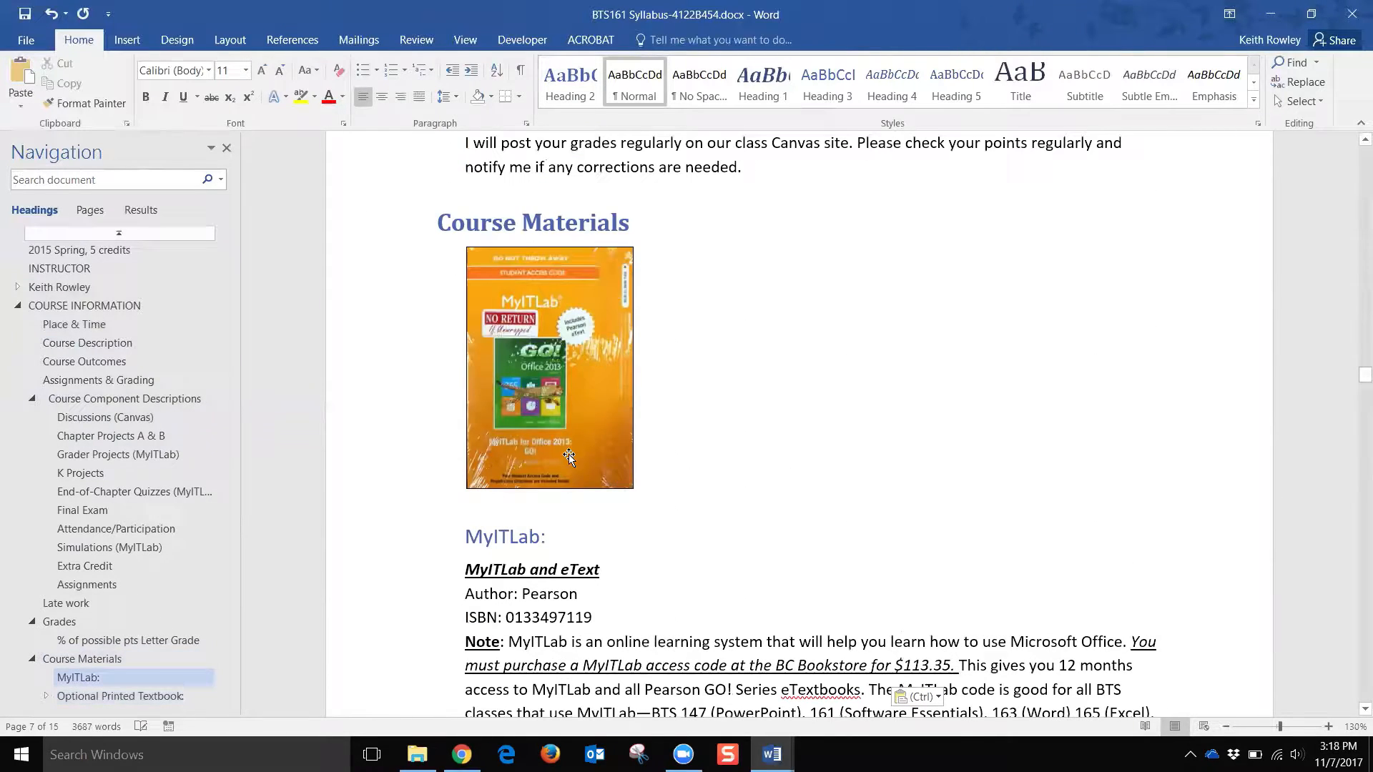
Step: Set the MyITLab heading's Spacing Before to 0 pt
click(532, 536)
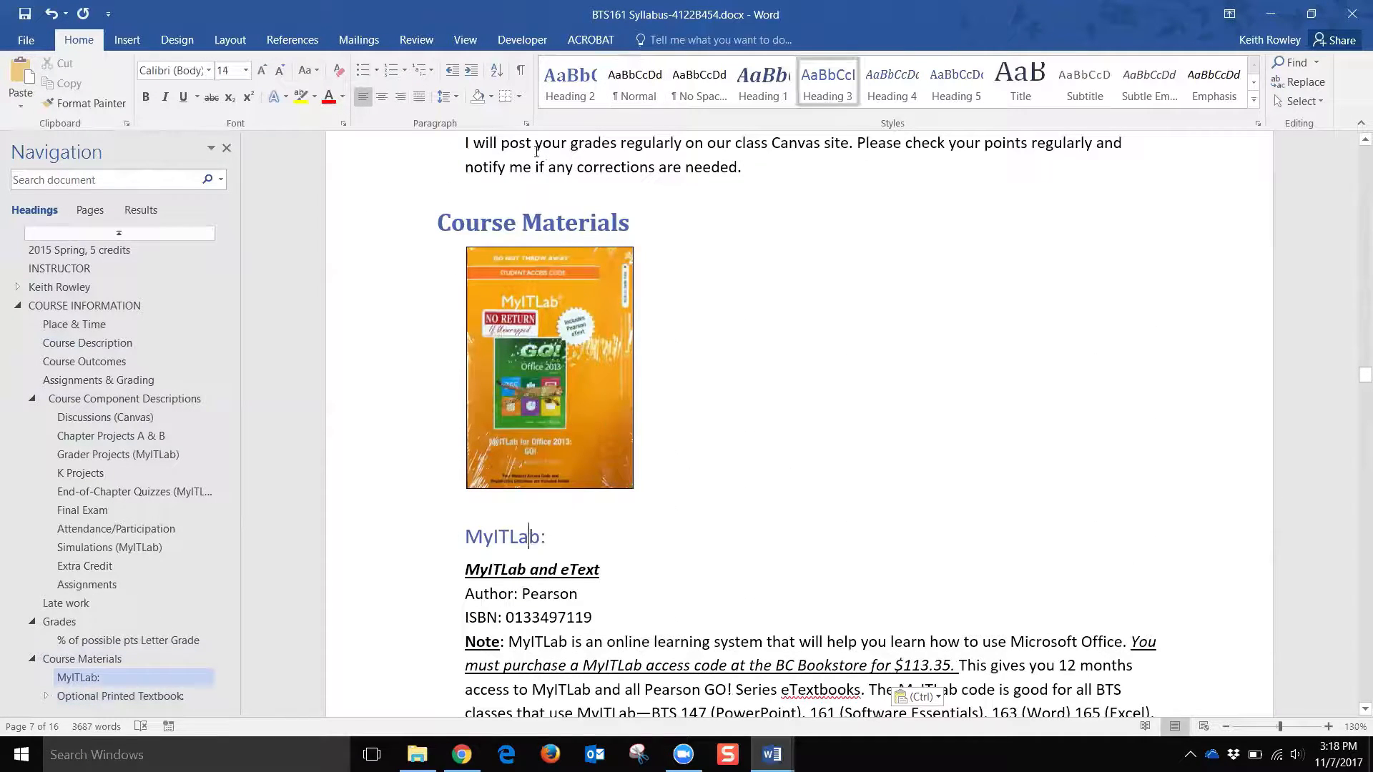
click(230, 39)
click(513, 88)
click(513, 87)
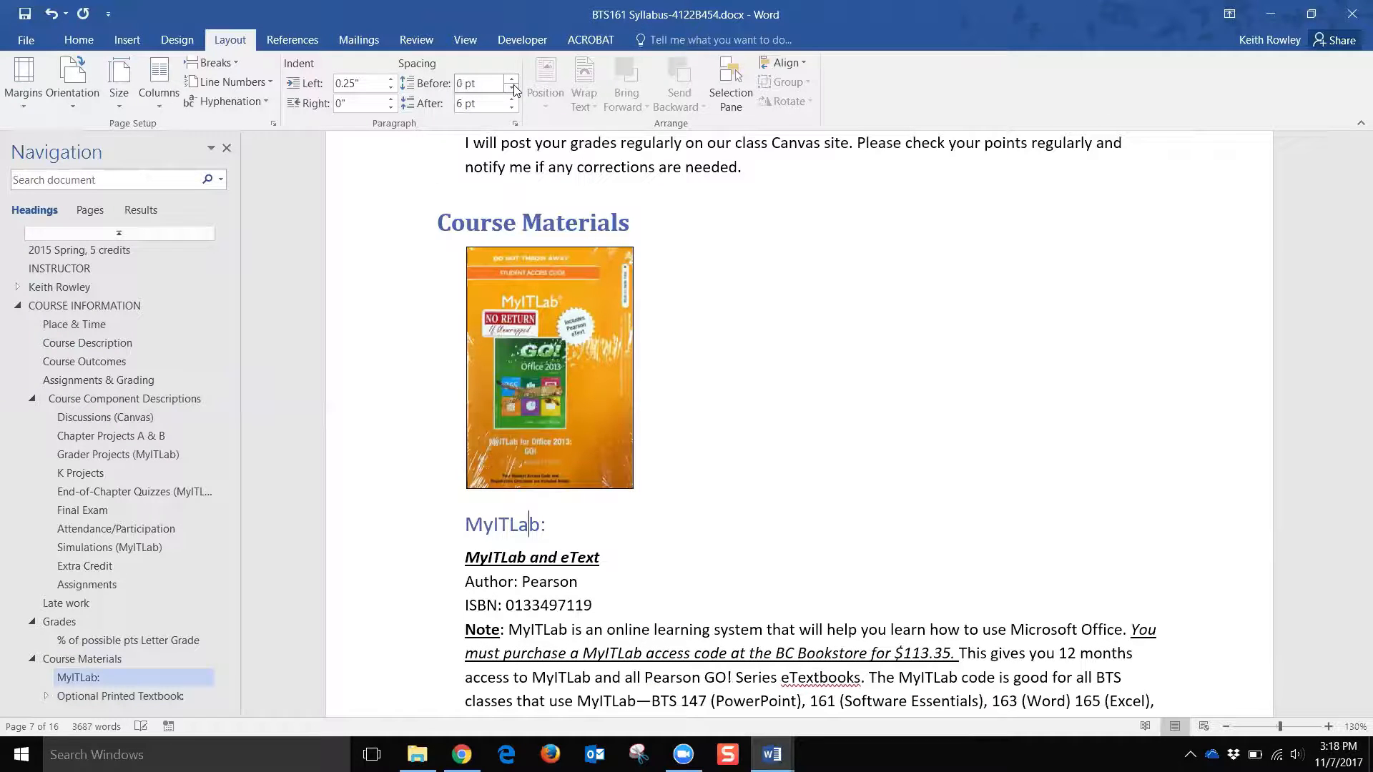
Step: Give the textbook picture 24 pt spacing before and 0 pt after
click(548, 381)
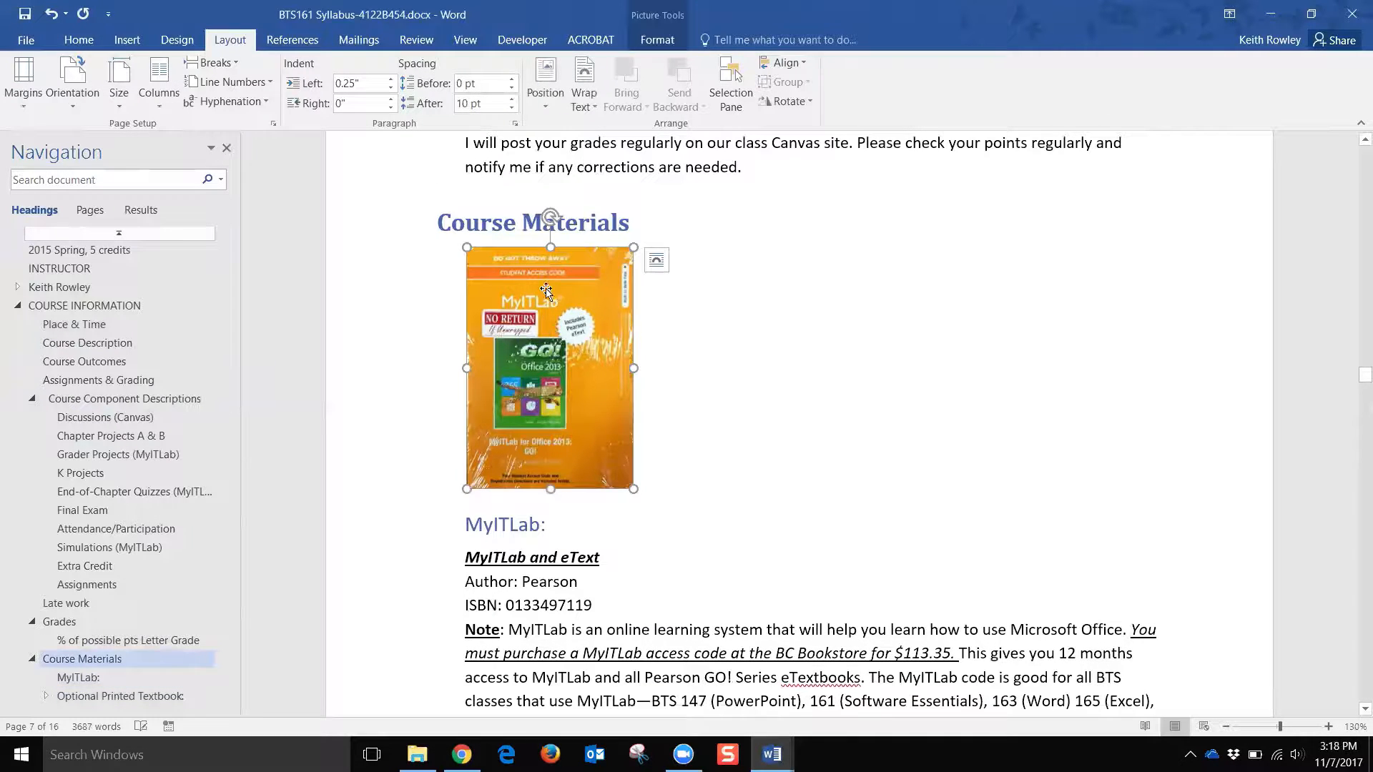
click(512, 79)
click(513, 79)
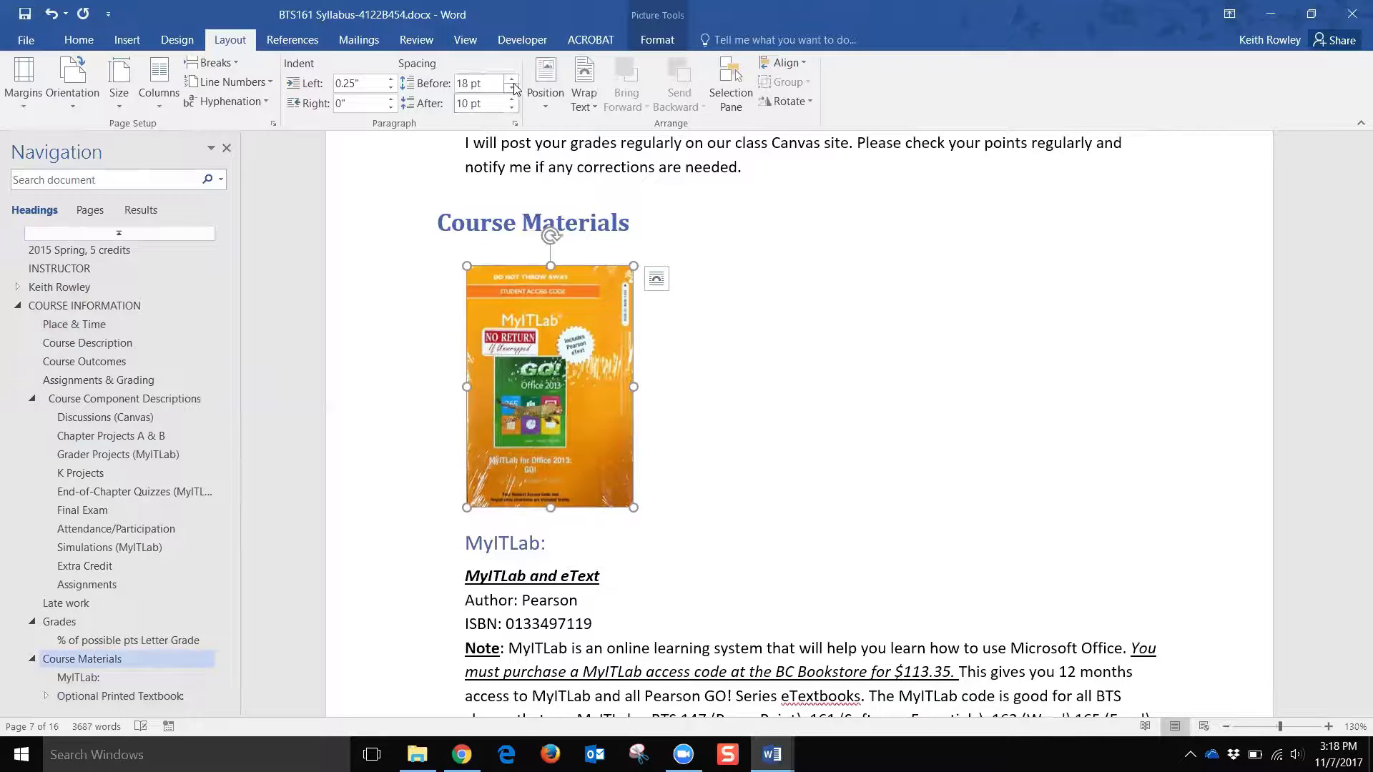
click(512, 79)
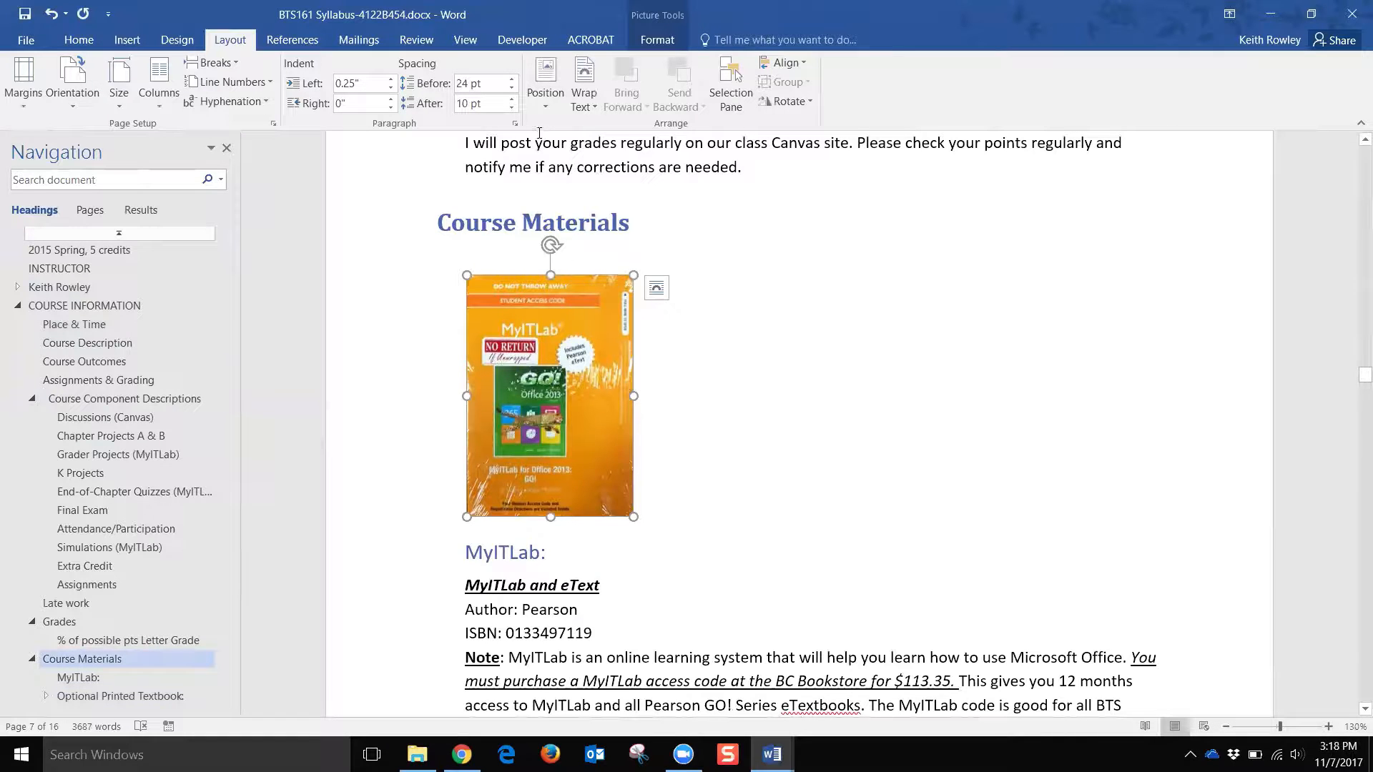
click(512, 107)
click(512, 108)
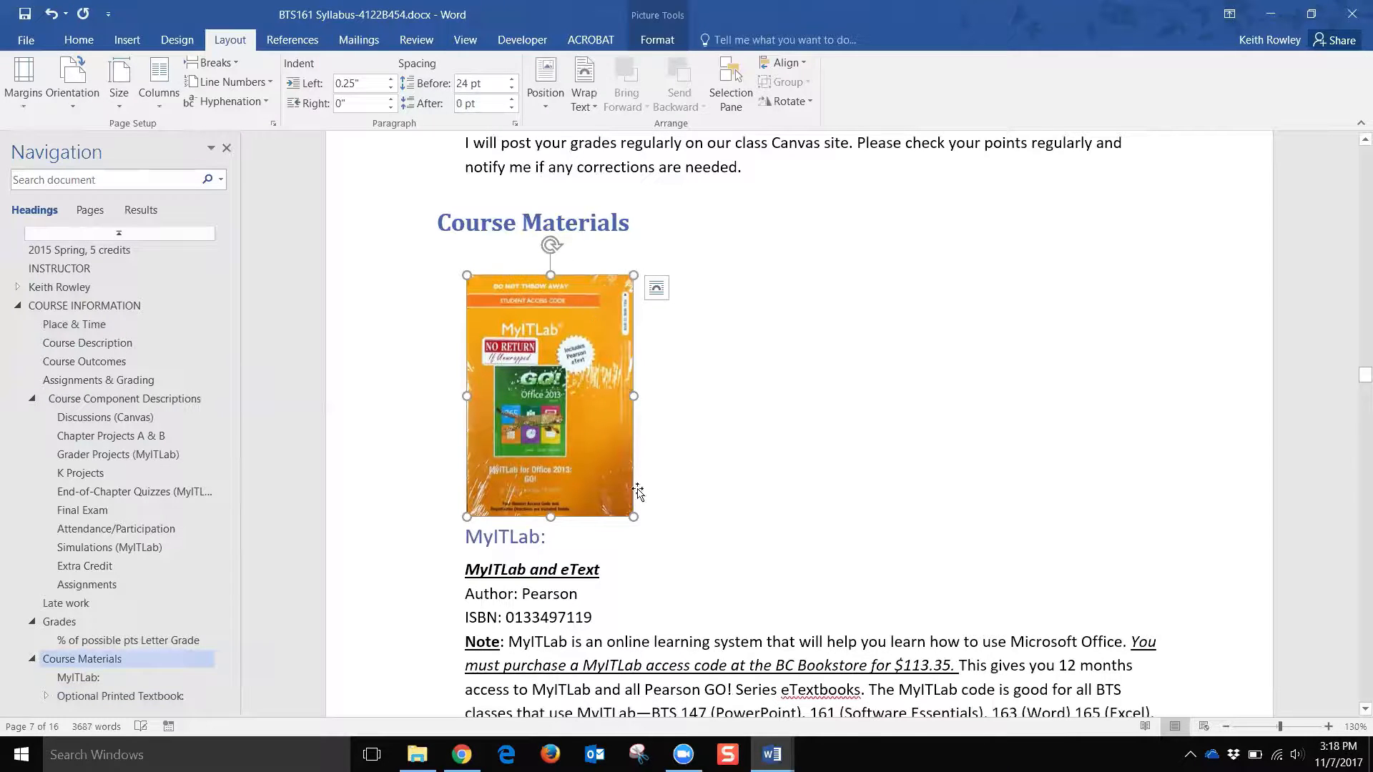
click(659, 536)
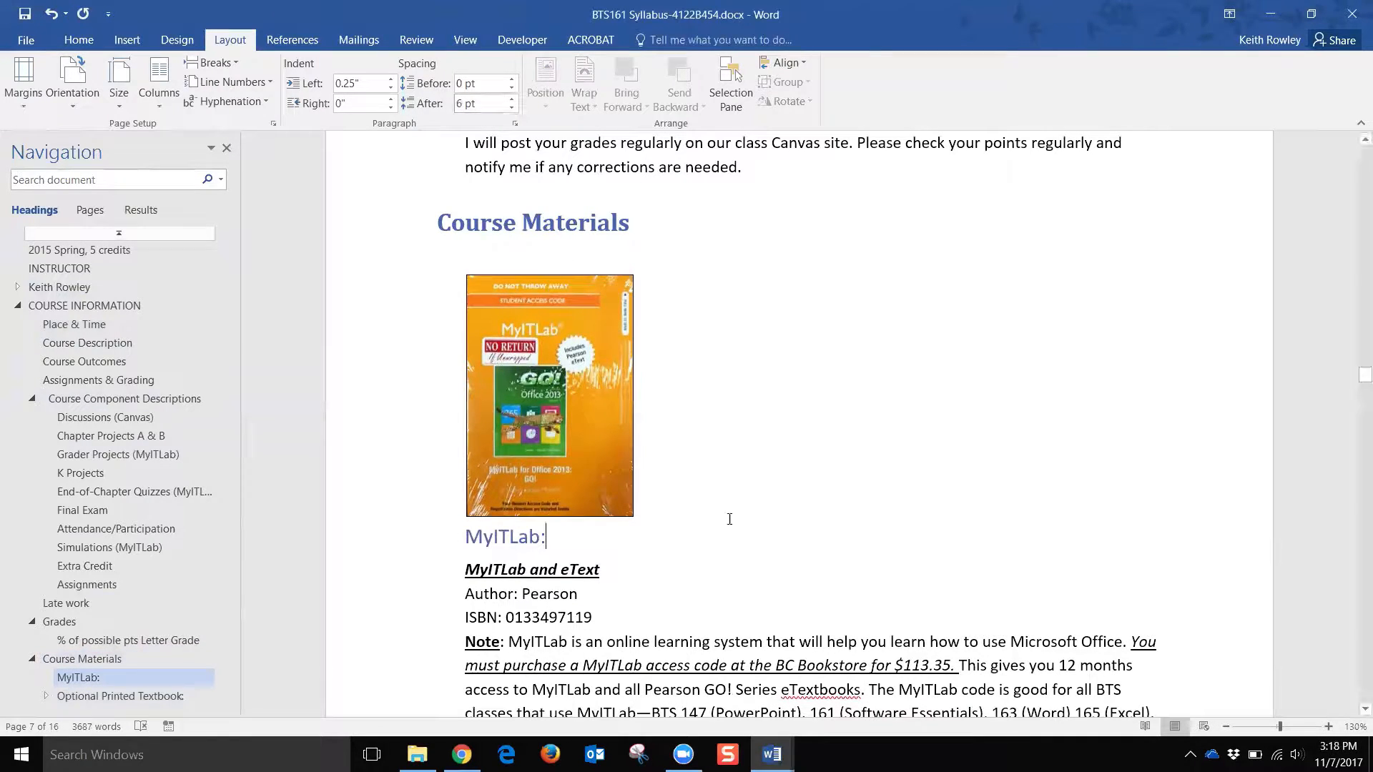
scroll(786, 540, down, 2)
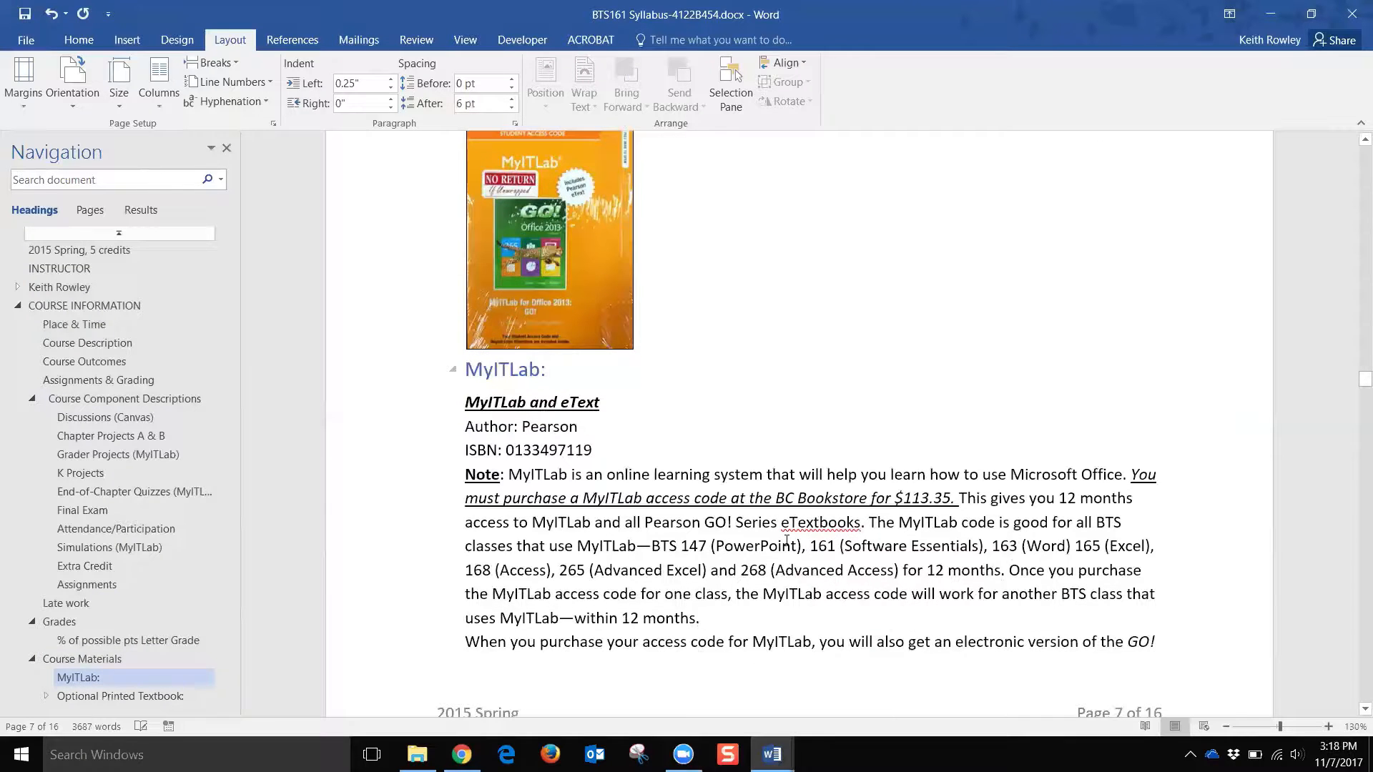
scroll(786, 541, up, 1)
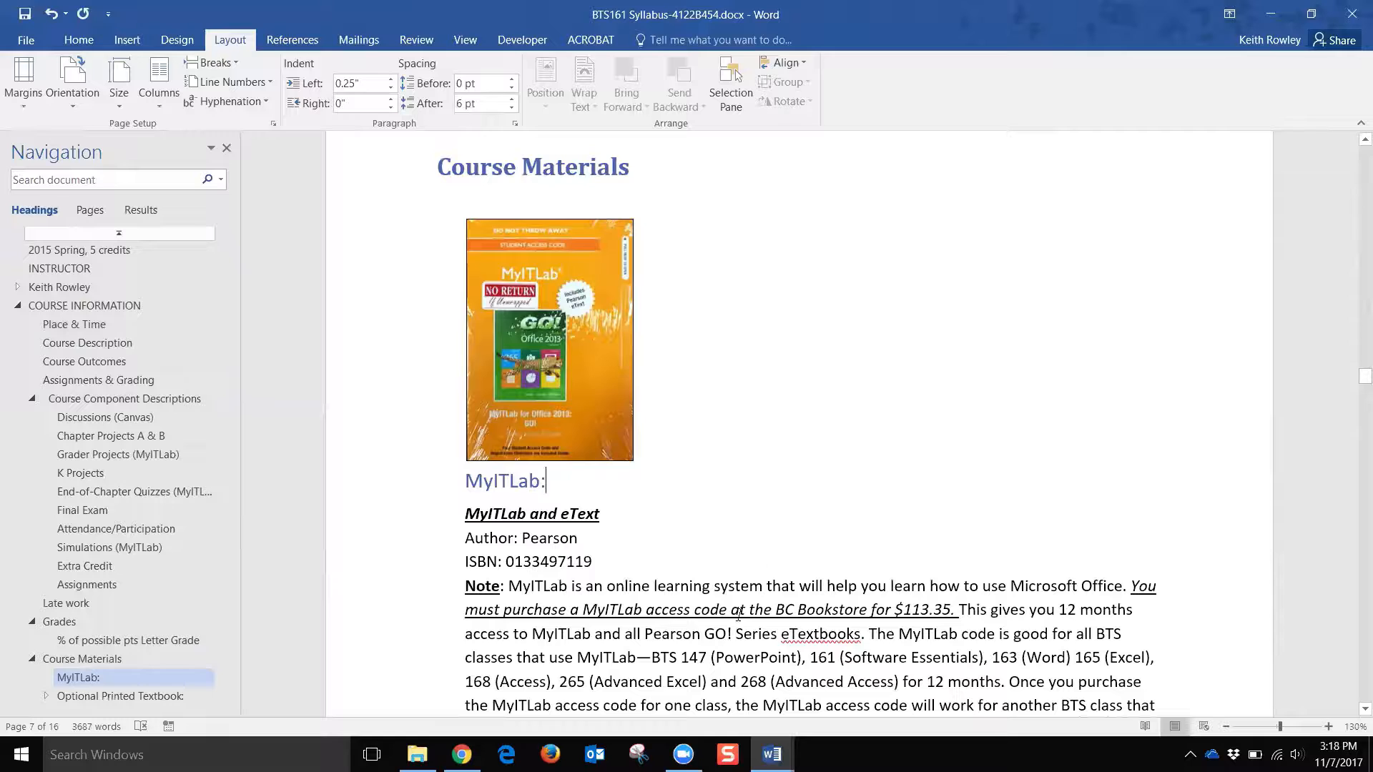
Step: Switch to the checklist, highlight the optional PDF export item, and scroll to the Accessibility Checker page
mouse_move(772, 754)
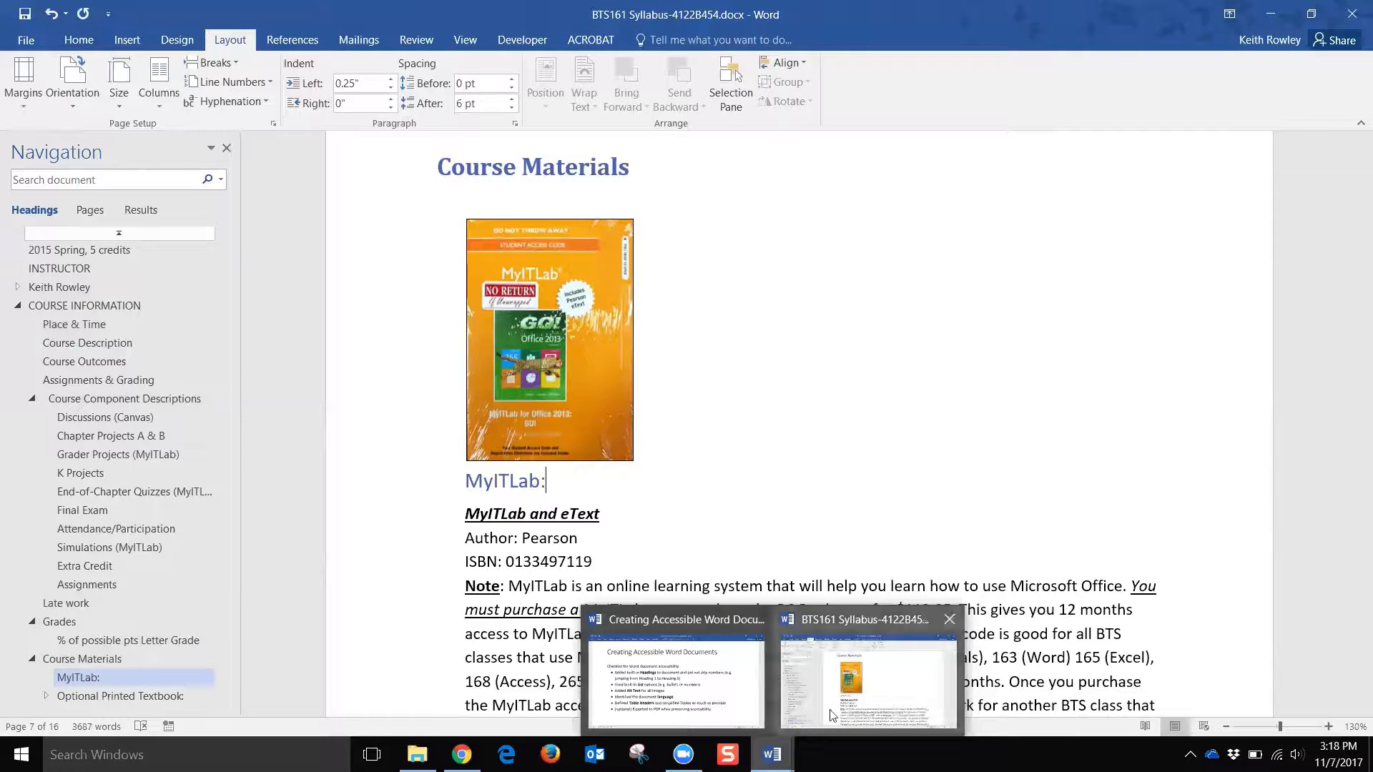
click(701, 697)
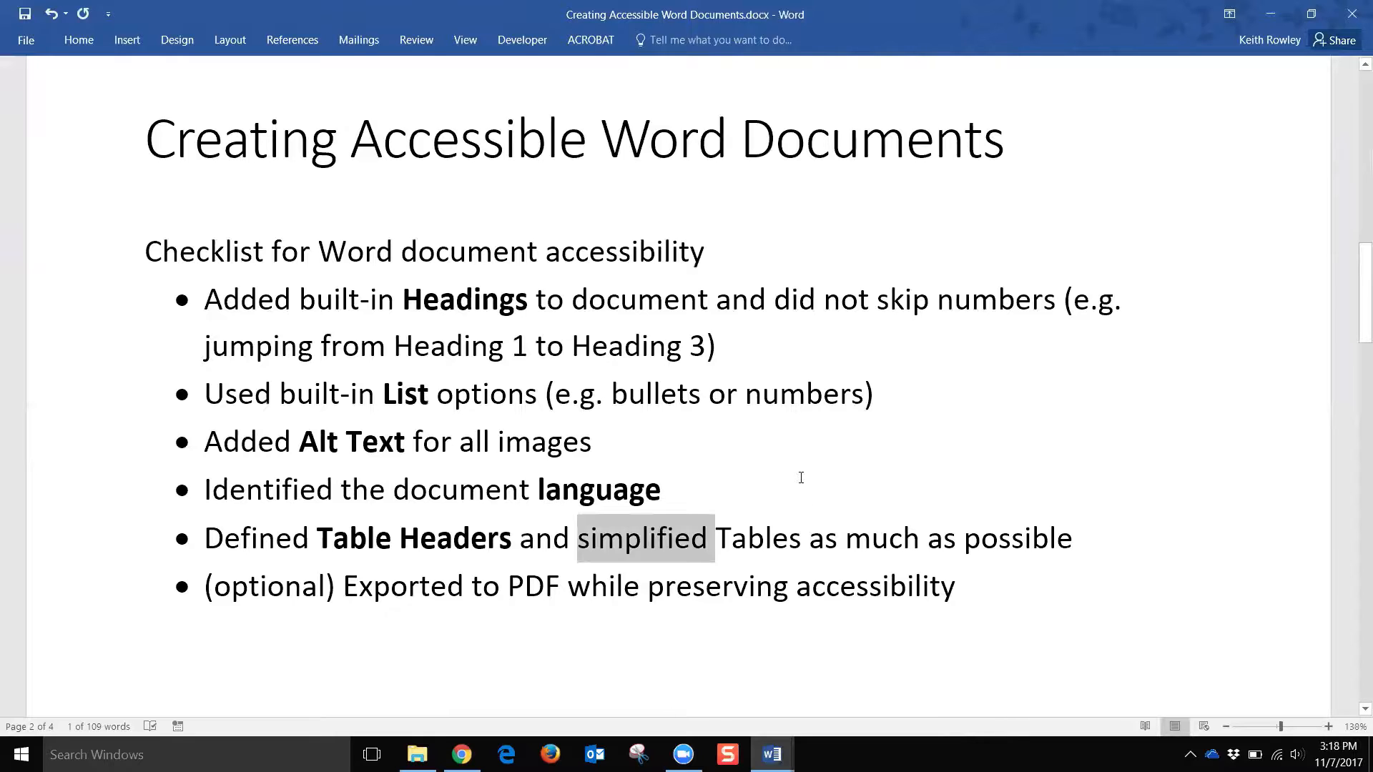
scroll(797, 478, down, 3)
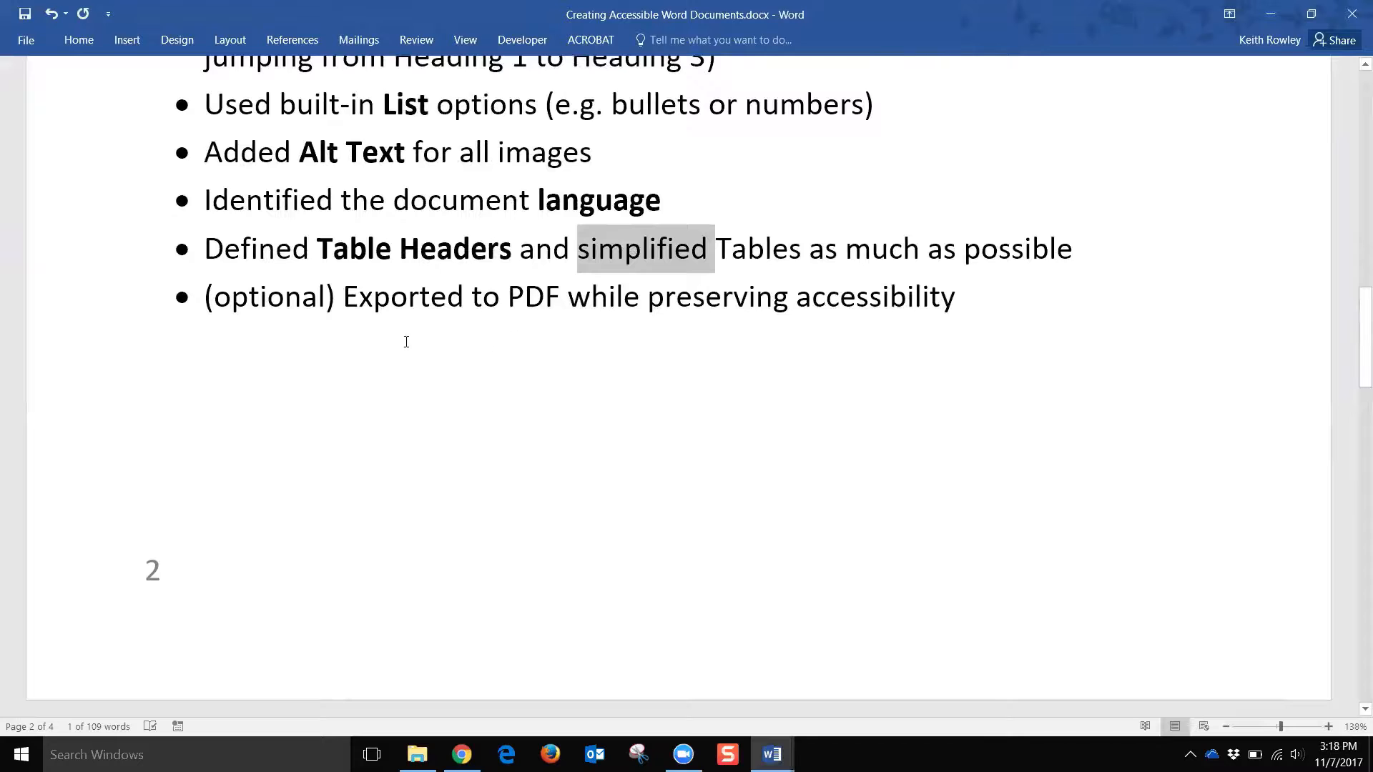
click(153, 297)
click(95, 306)
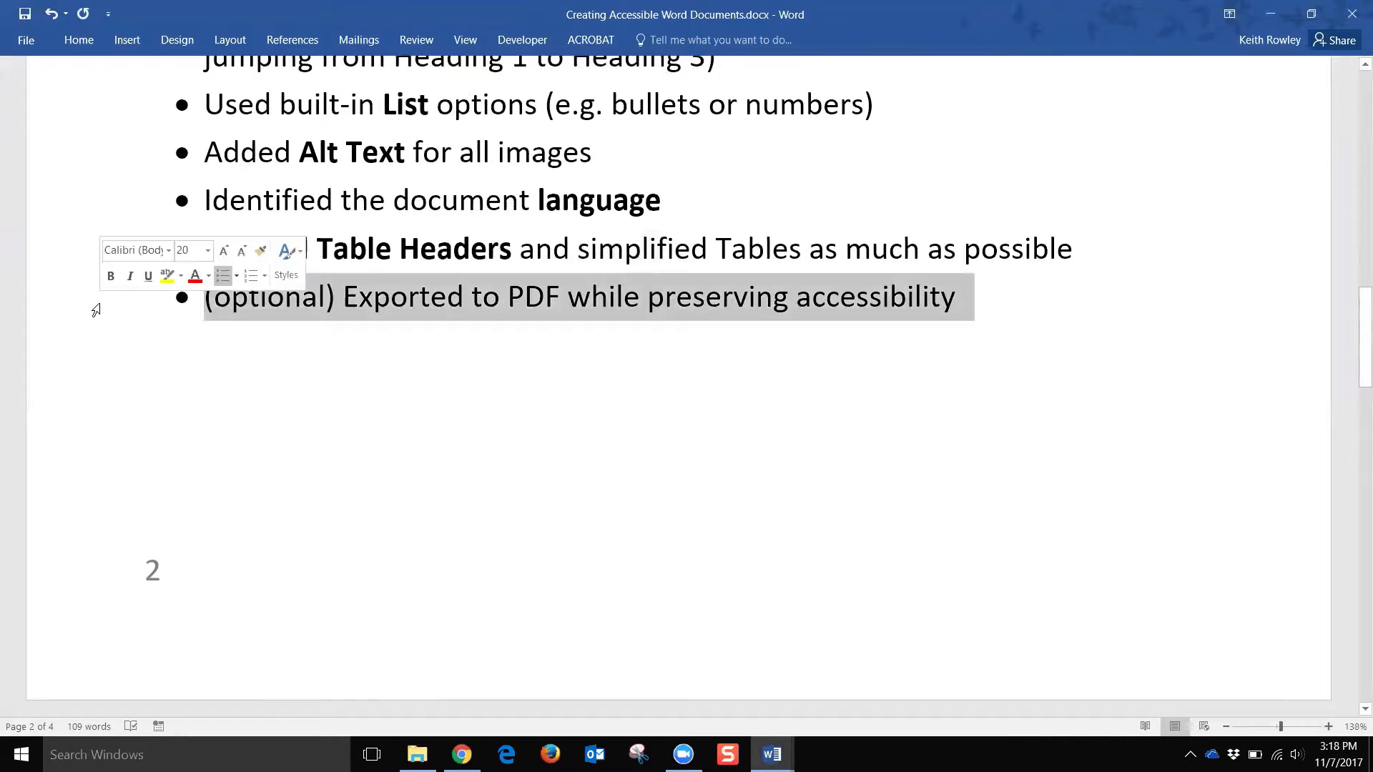
click(672, 377)
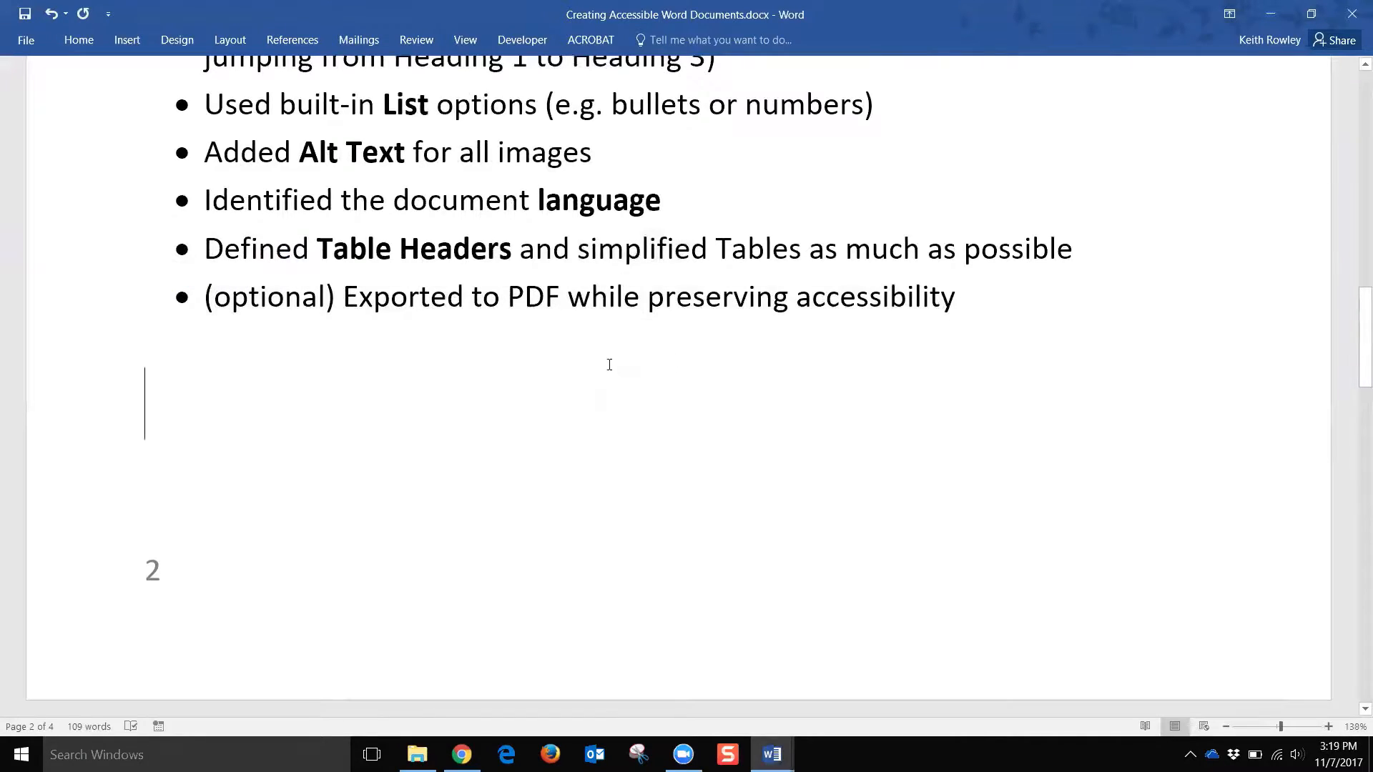
click(108, 304)
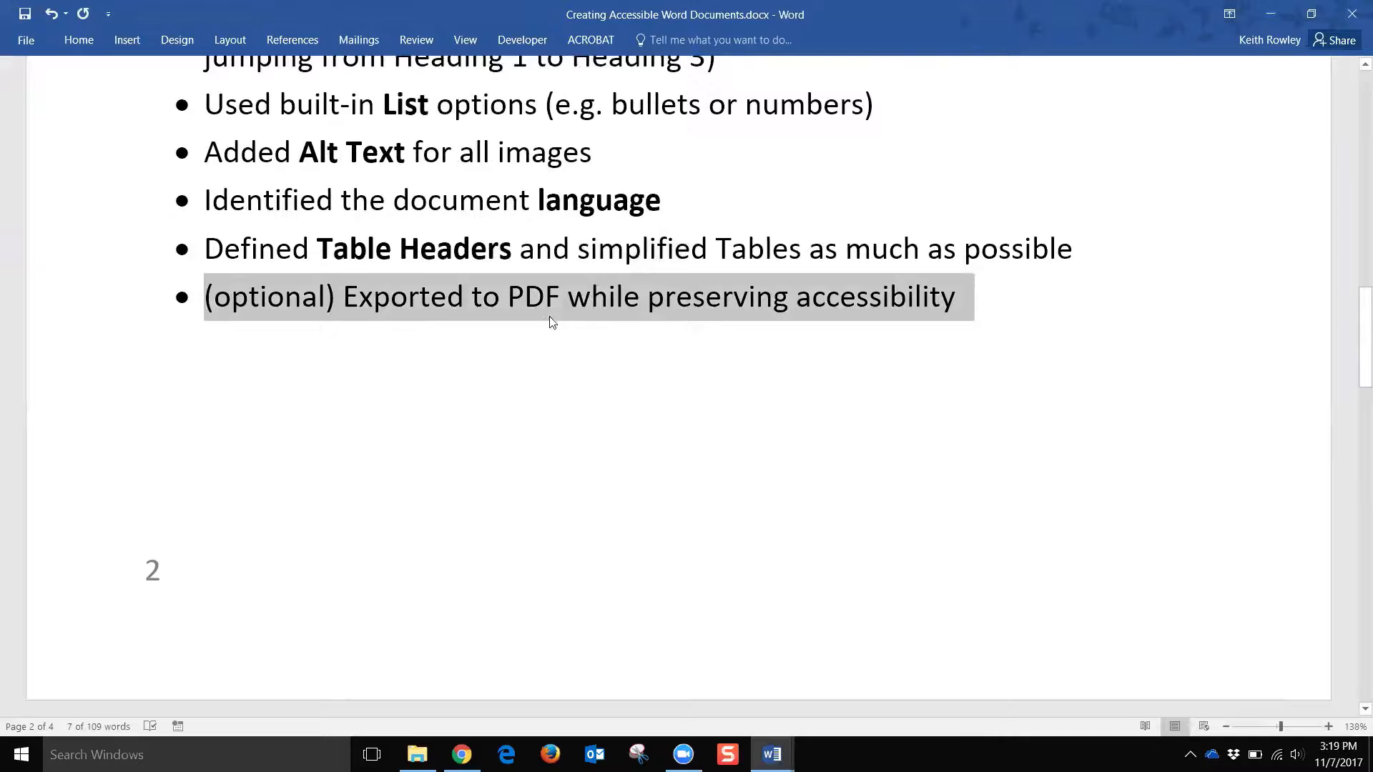
click(670, 396)
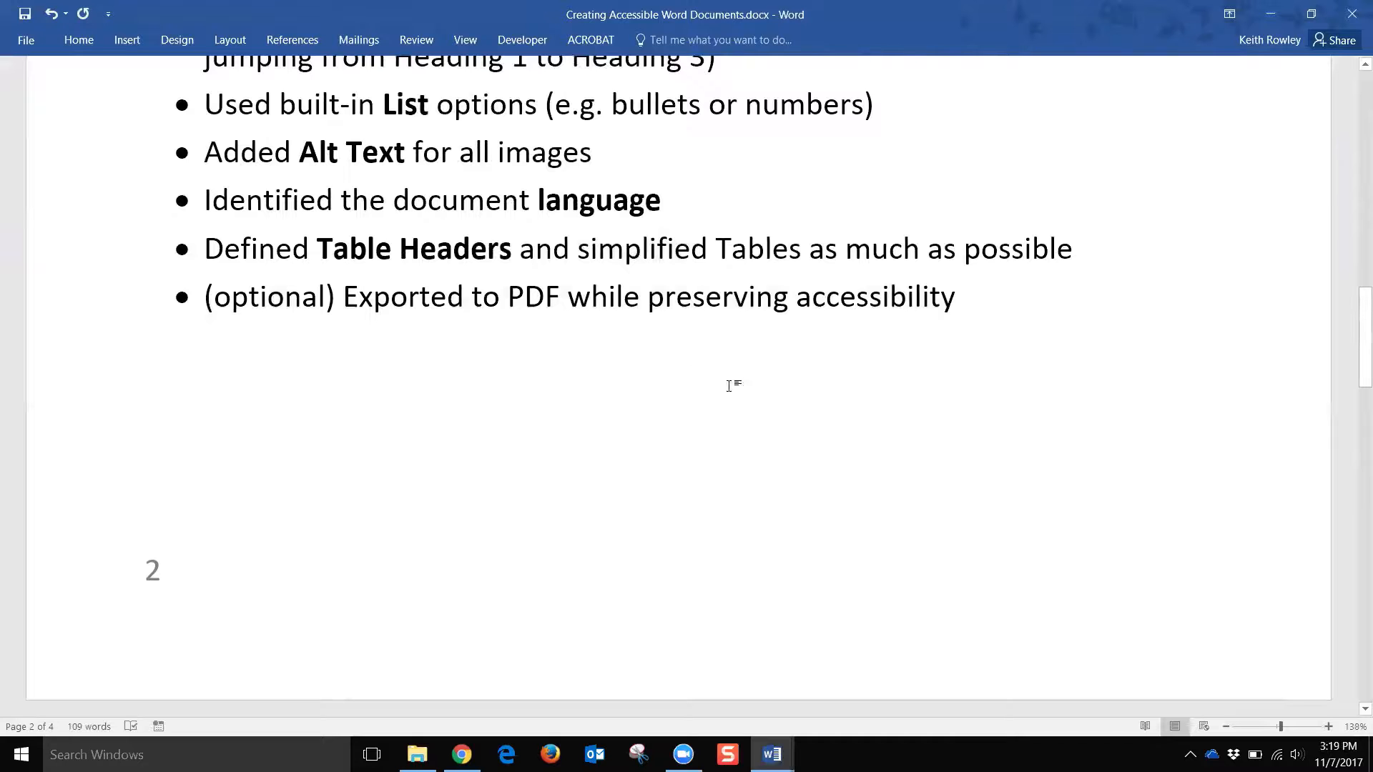
scroll(723, 382, down, 5)
scroll(723, 362, down, 5)
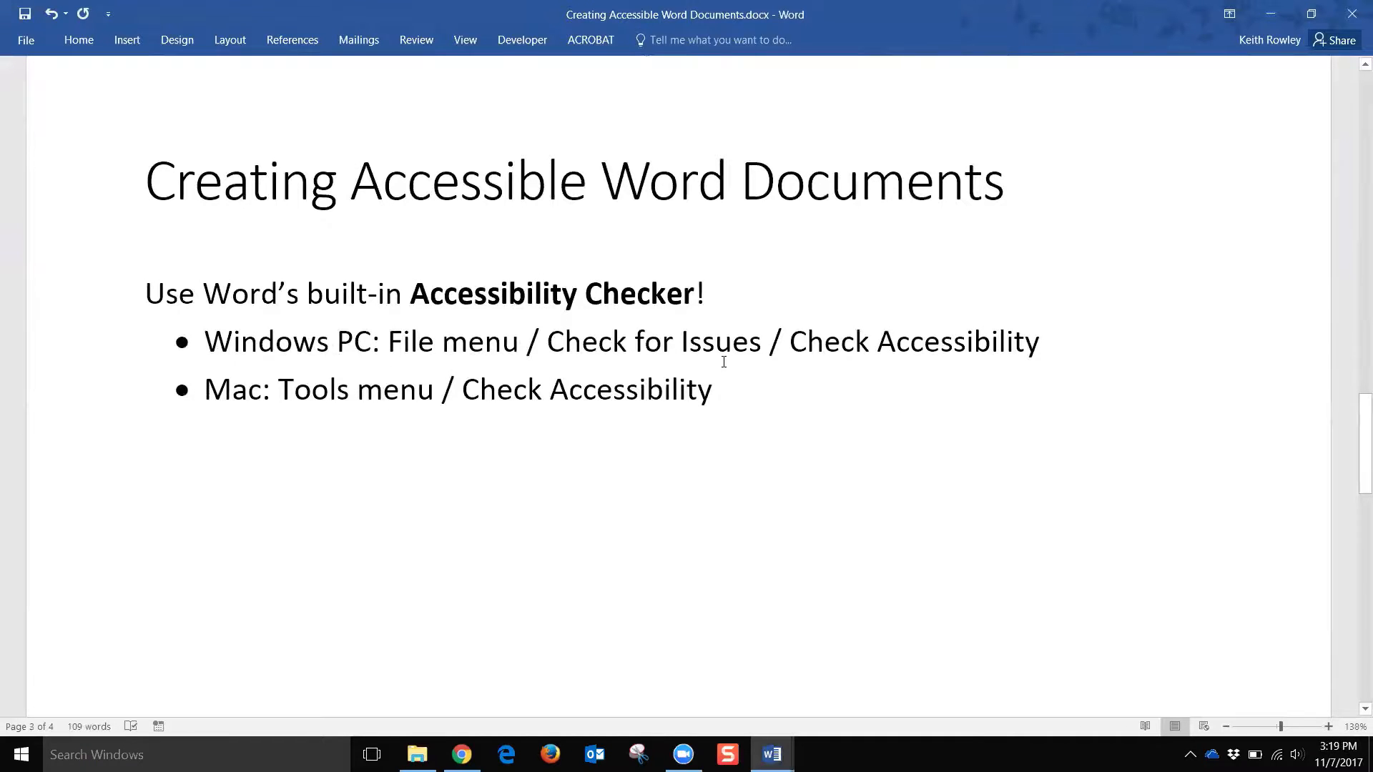
Step: Highlight the Accessibility Checker tip, then minimize the summary to return to the syllabus
click(83, 296)
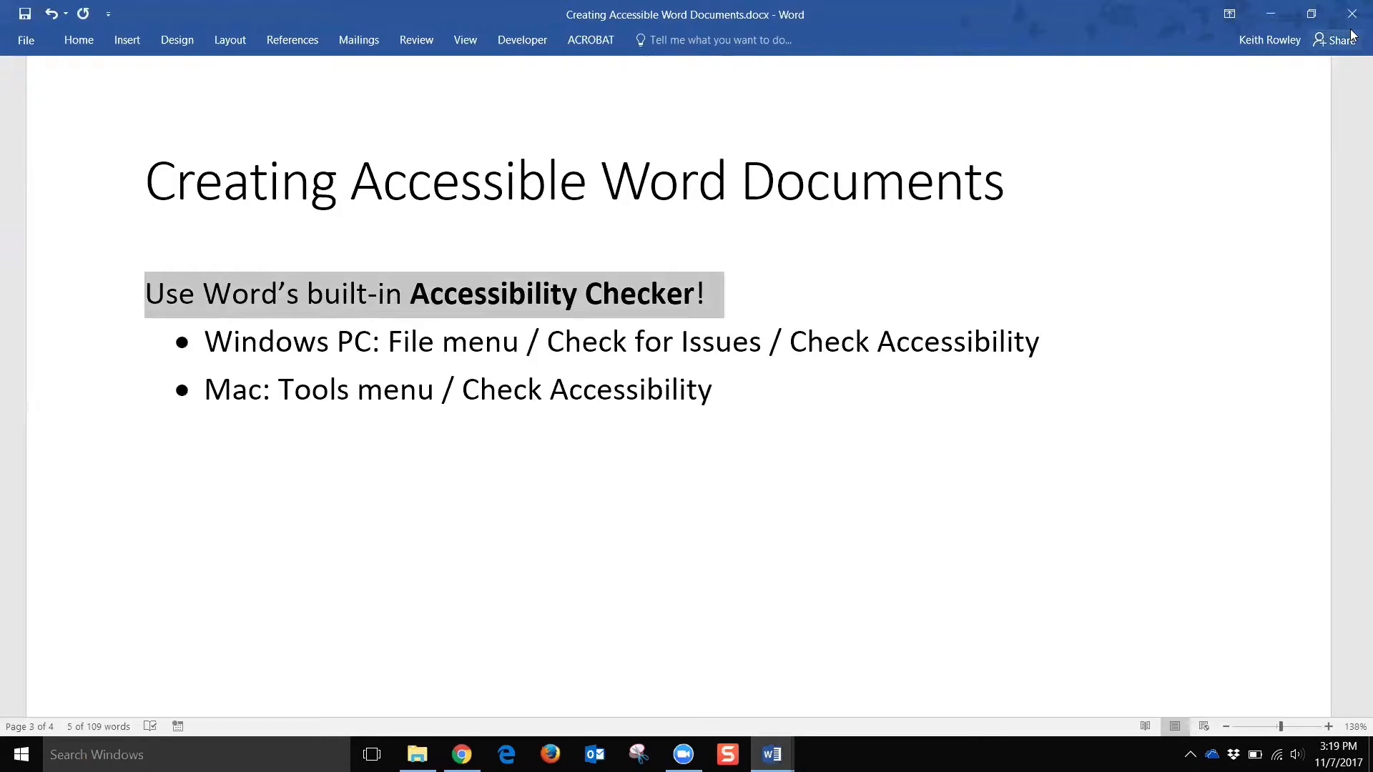
click(1270, 14)
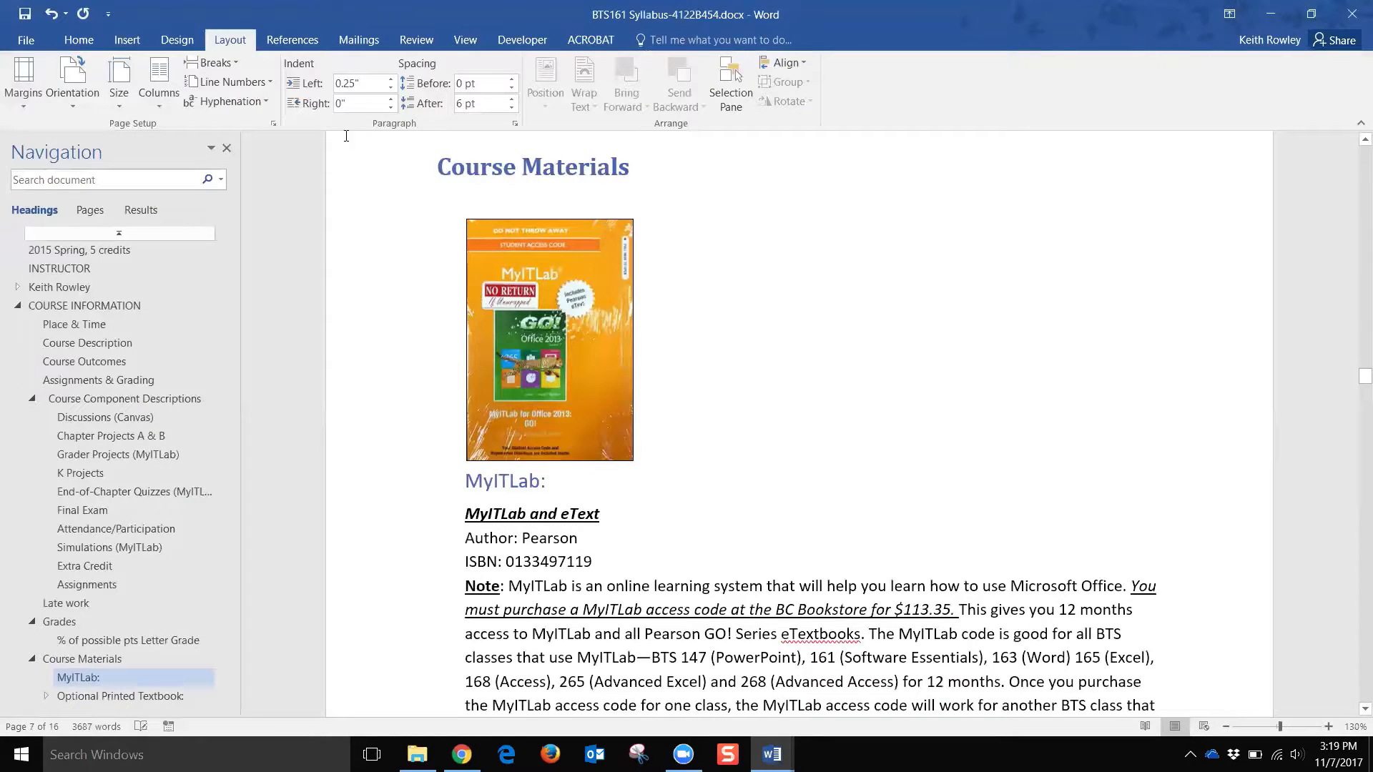
Step: Run the accessibility check on the syllabus from File > Info > Check for Issues
click(32, 41)
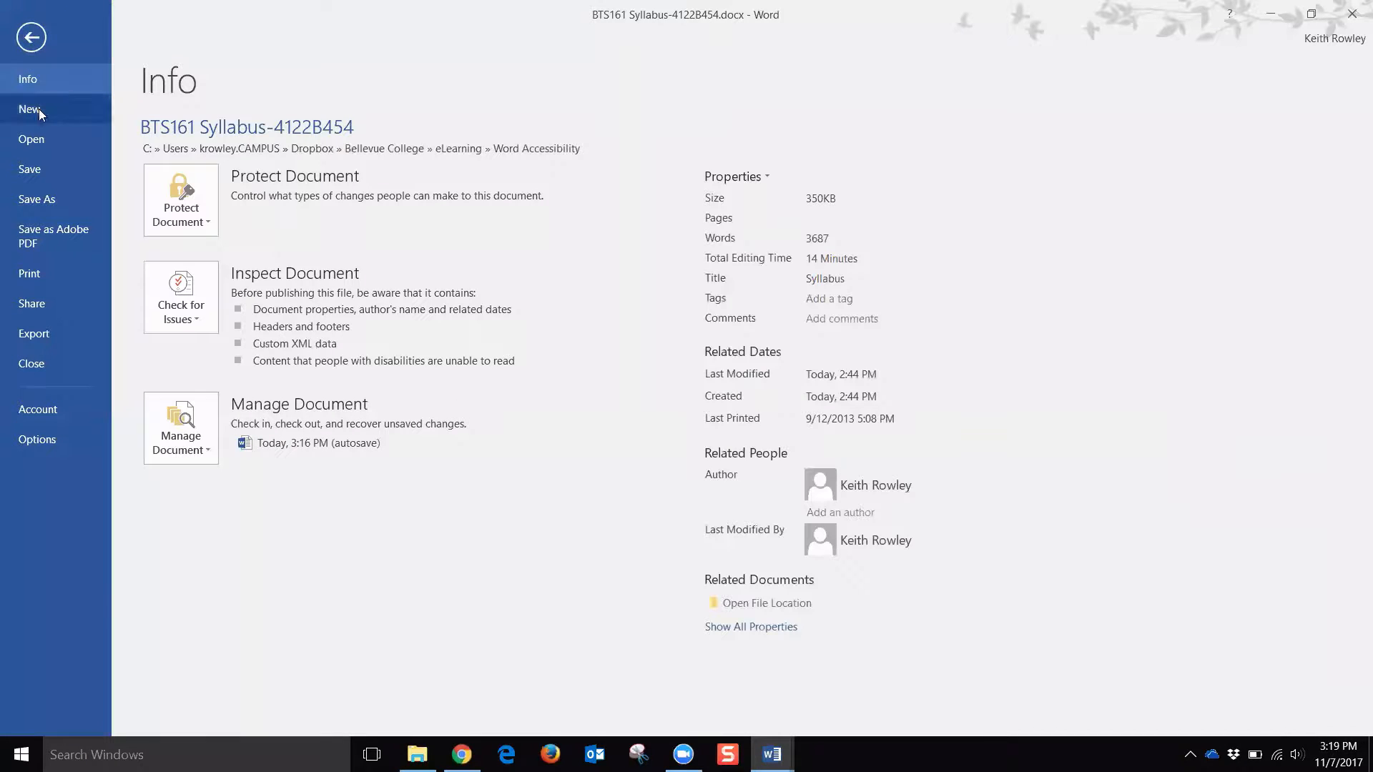
click(183, 322)
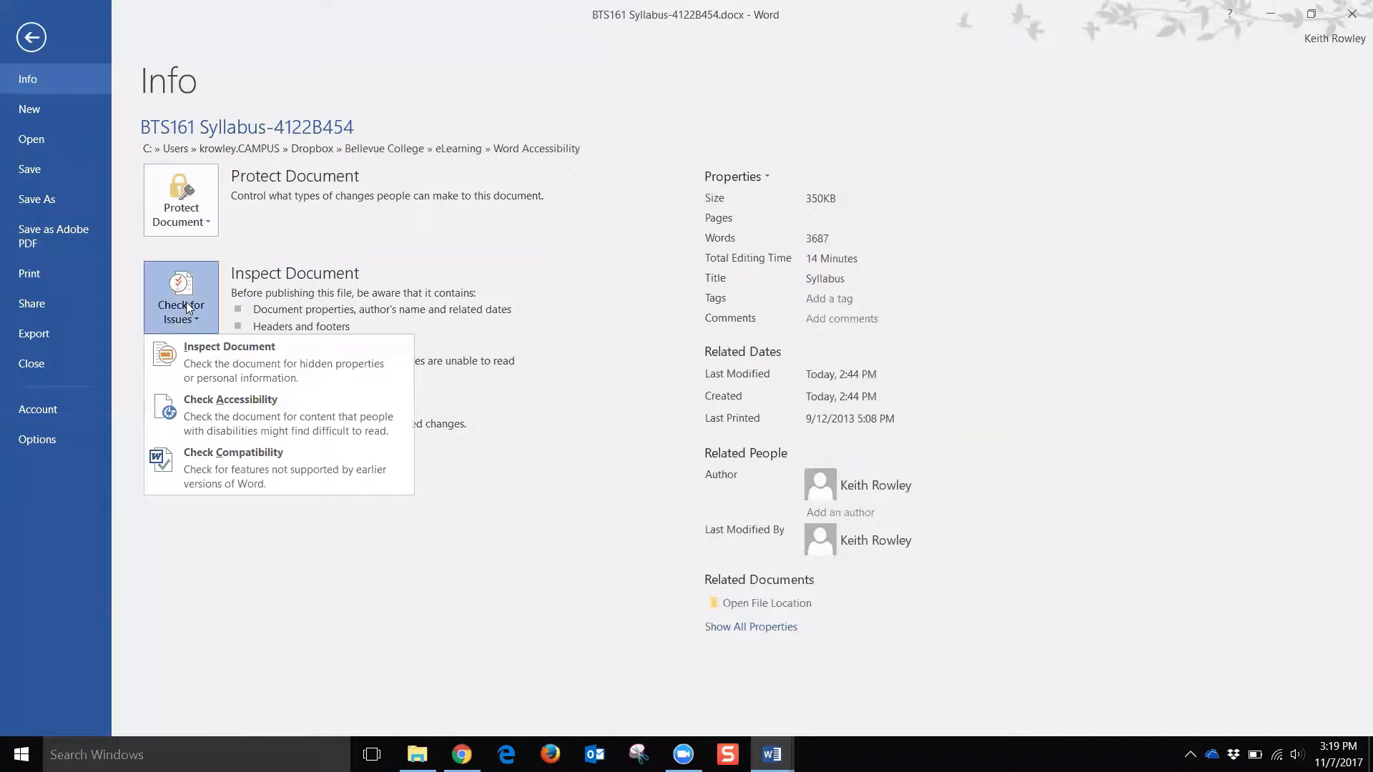
click(198, 413)
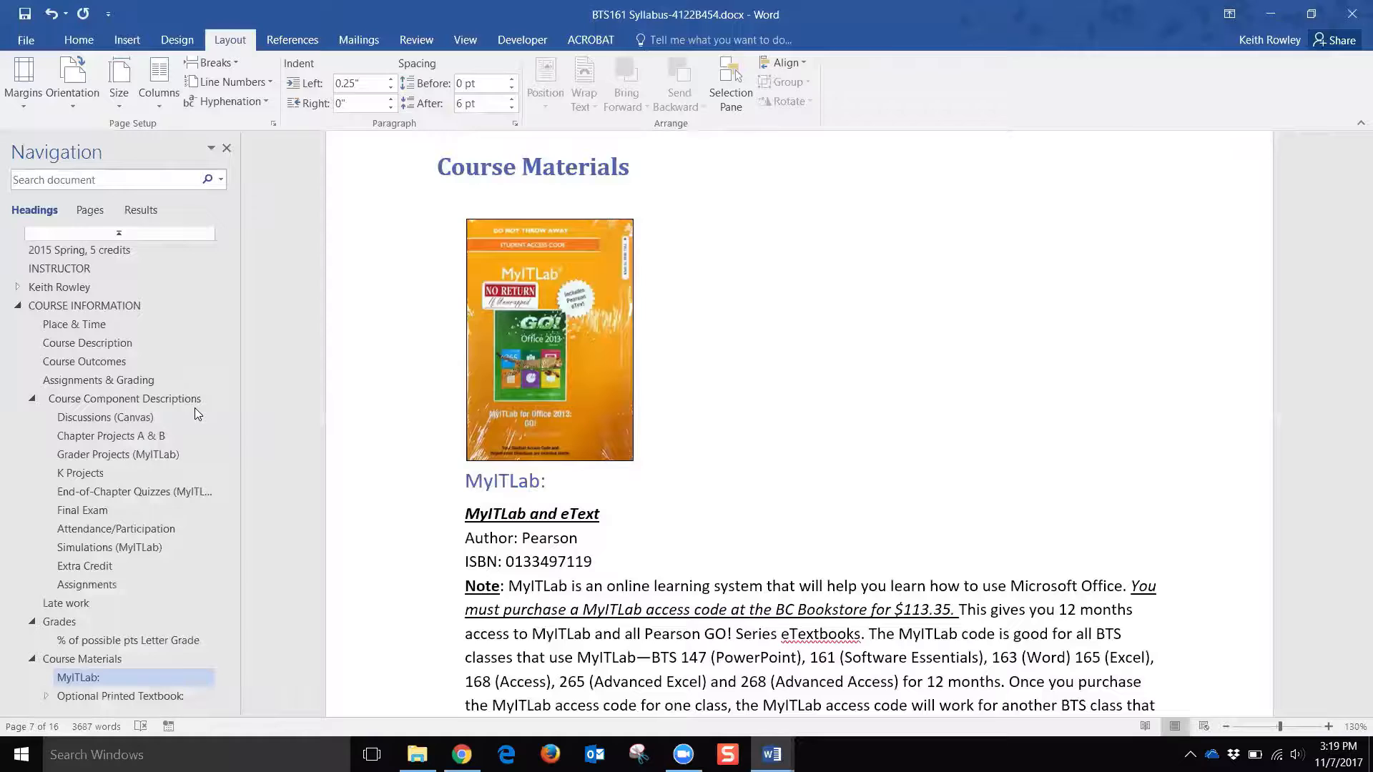
Step: Close the navigation pane and select Picture 2 under Missing Alt Text
click(226, 149)
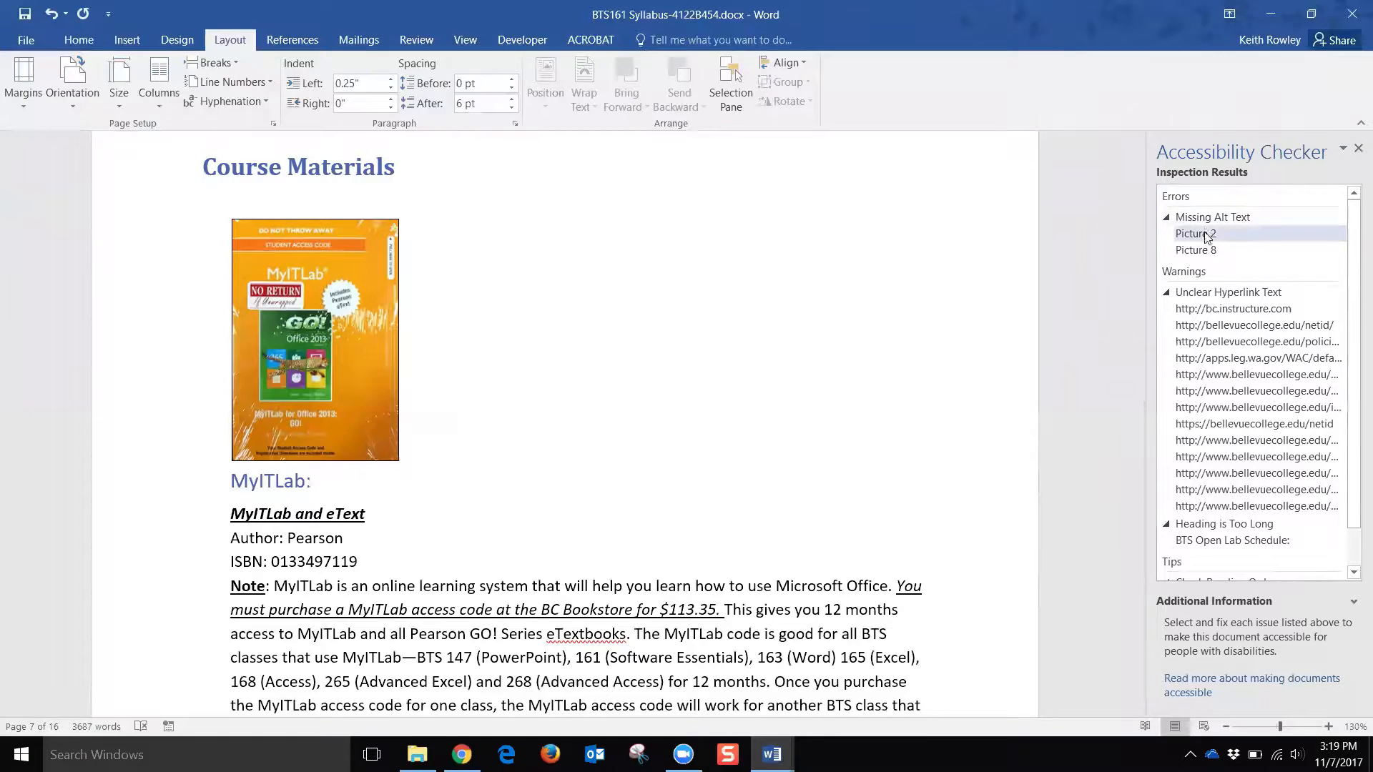
scroll(1219, 394, down, 1)
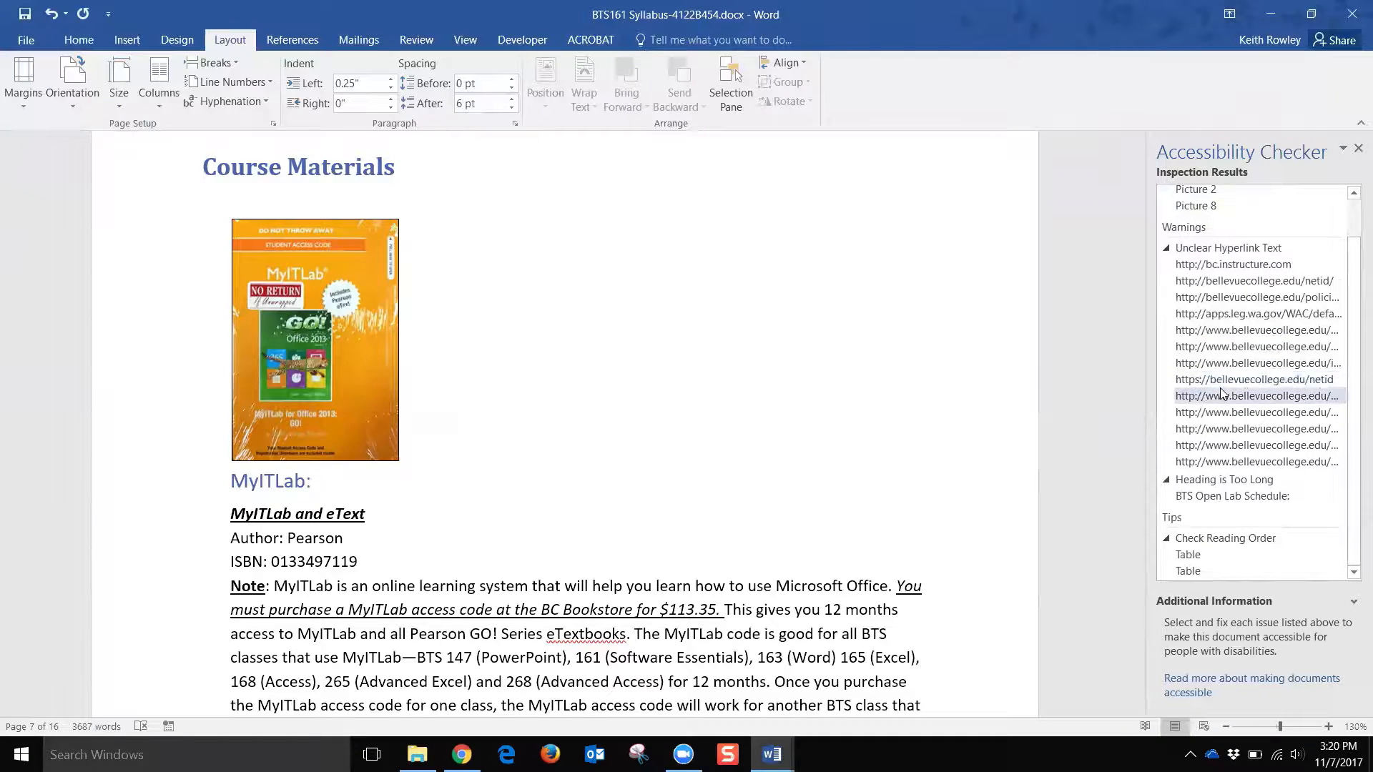
scroll(1207, 400, up, 1)
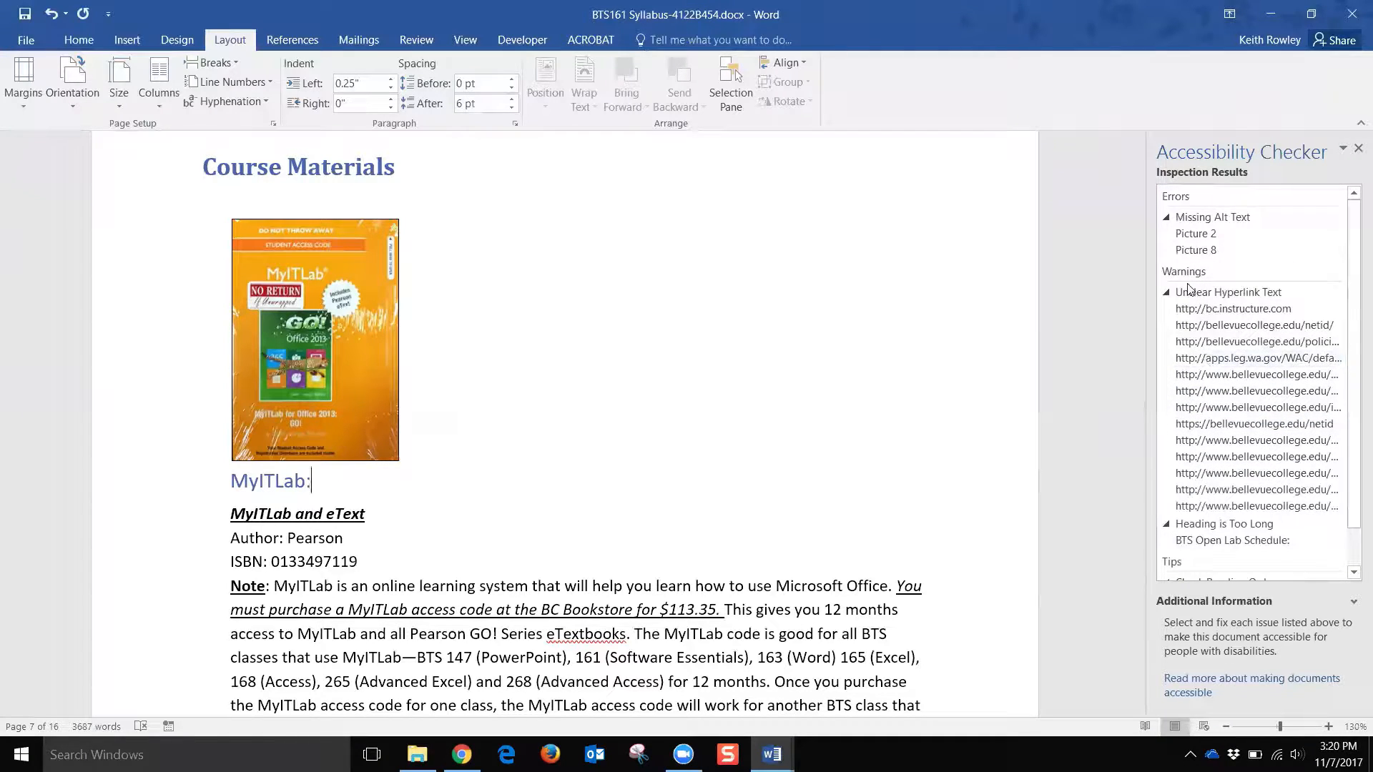
click(1203, 236)
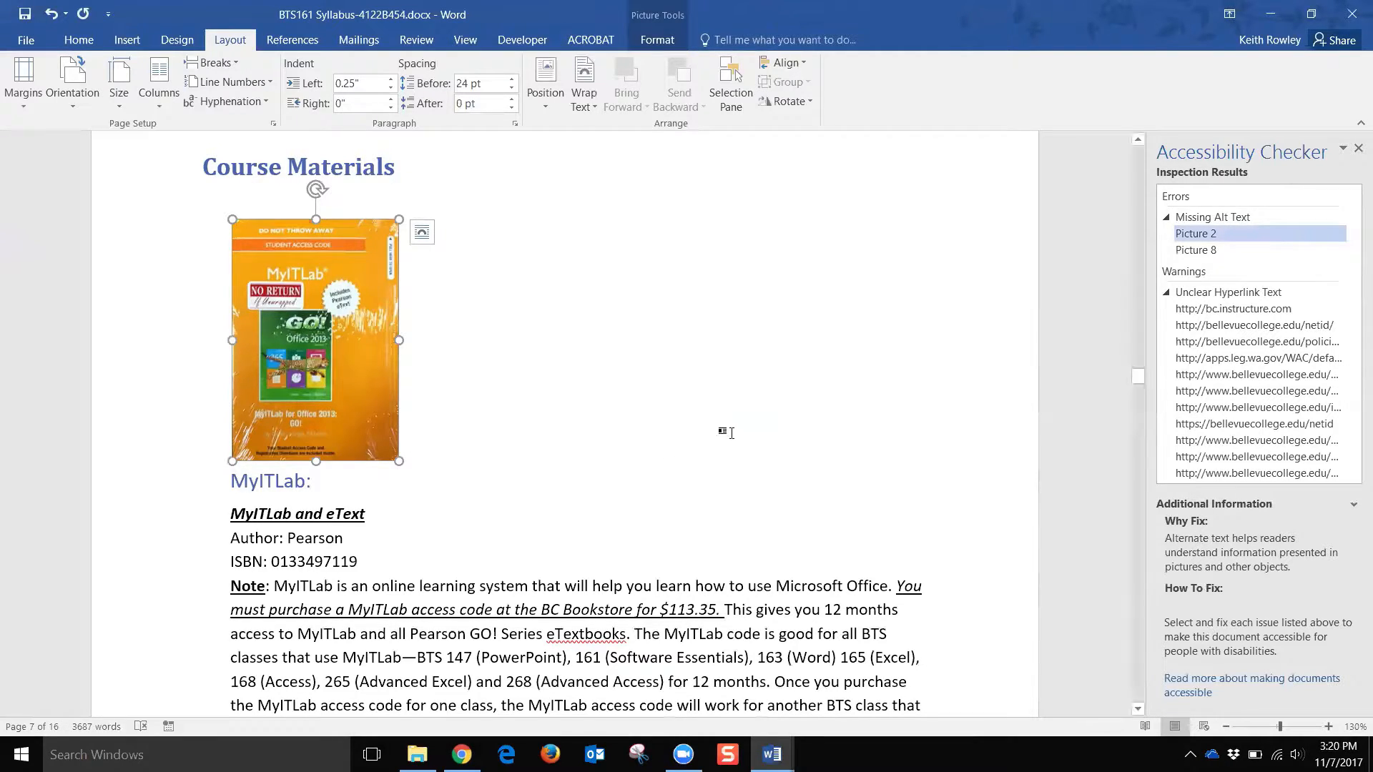
Step: Give the MyITLab book cover picture the alt text title 'Access code for MyITLab'
right_click(325, 282)
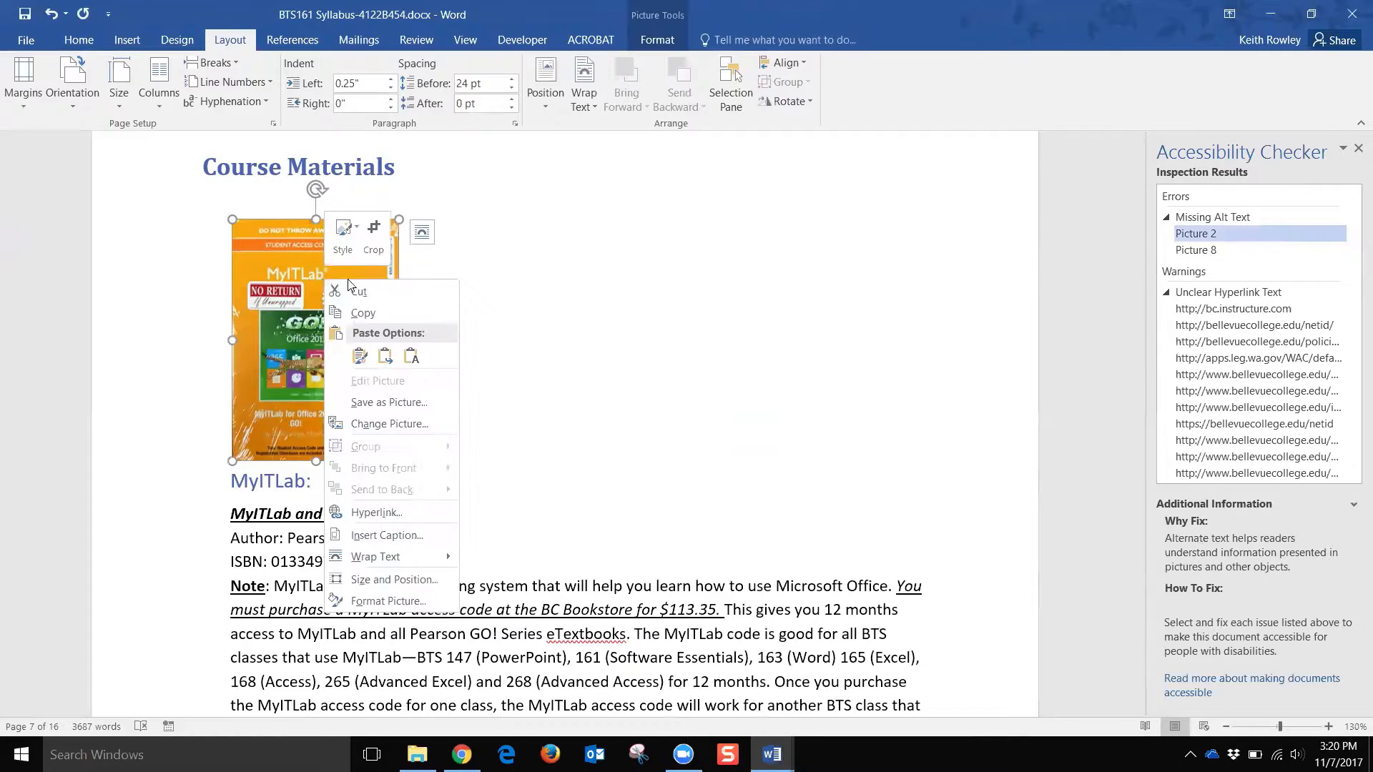
click(388, 601)
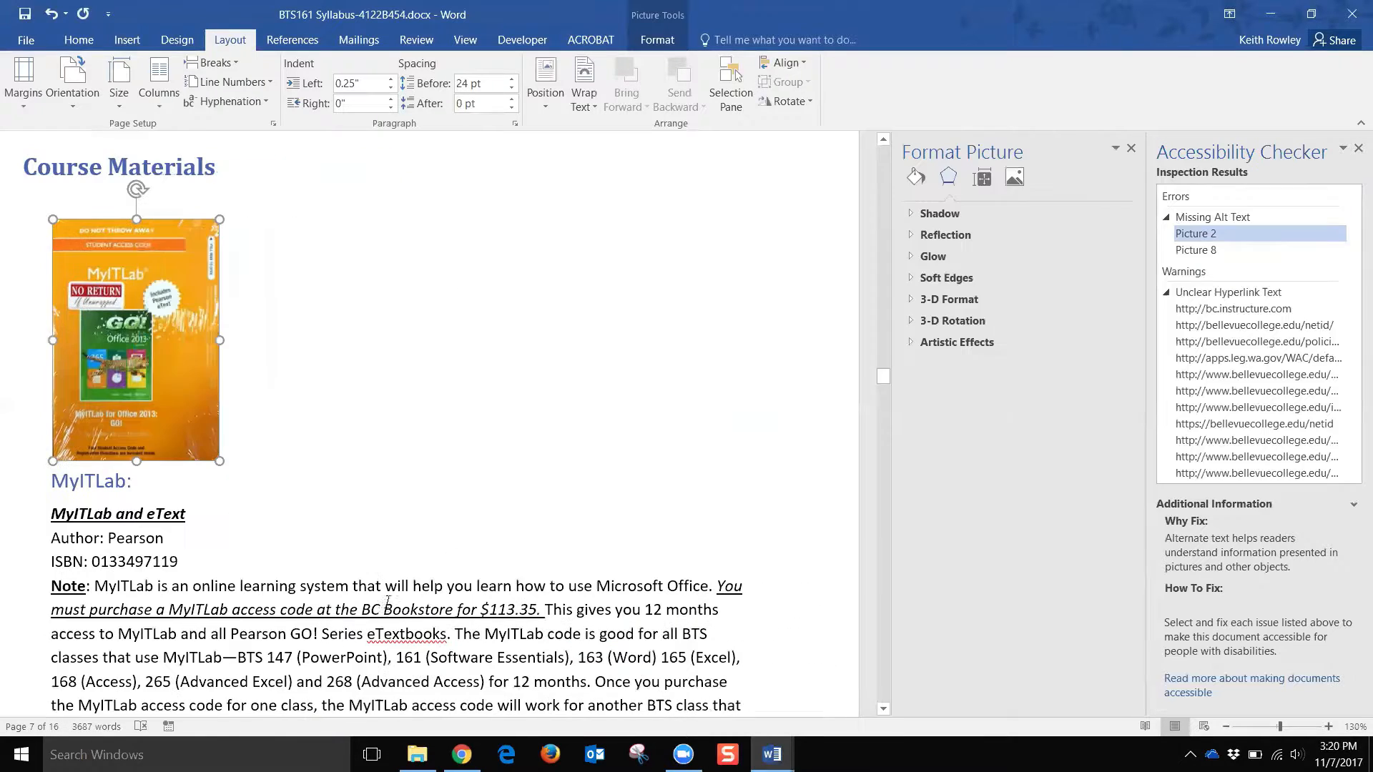
click(984, 179)
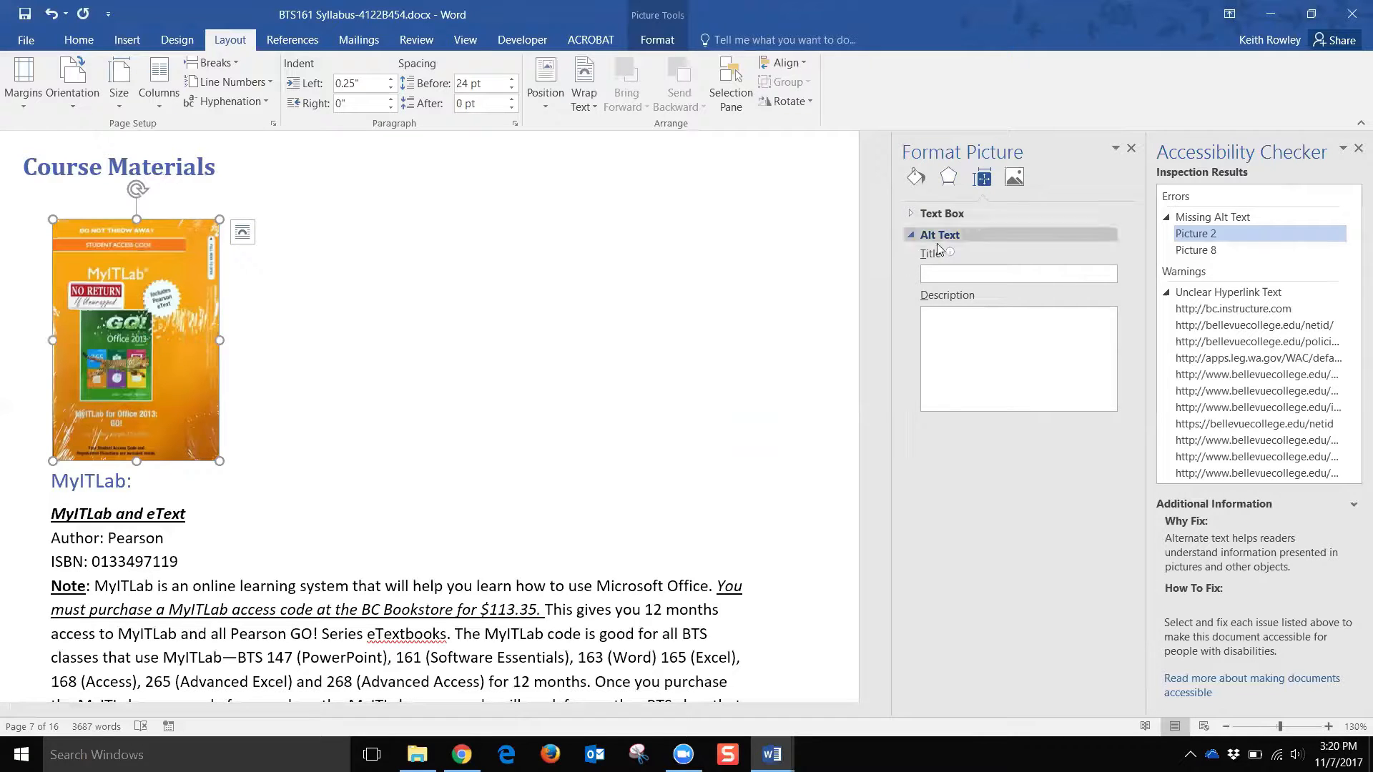
click(973, 275)
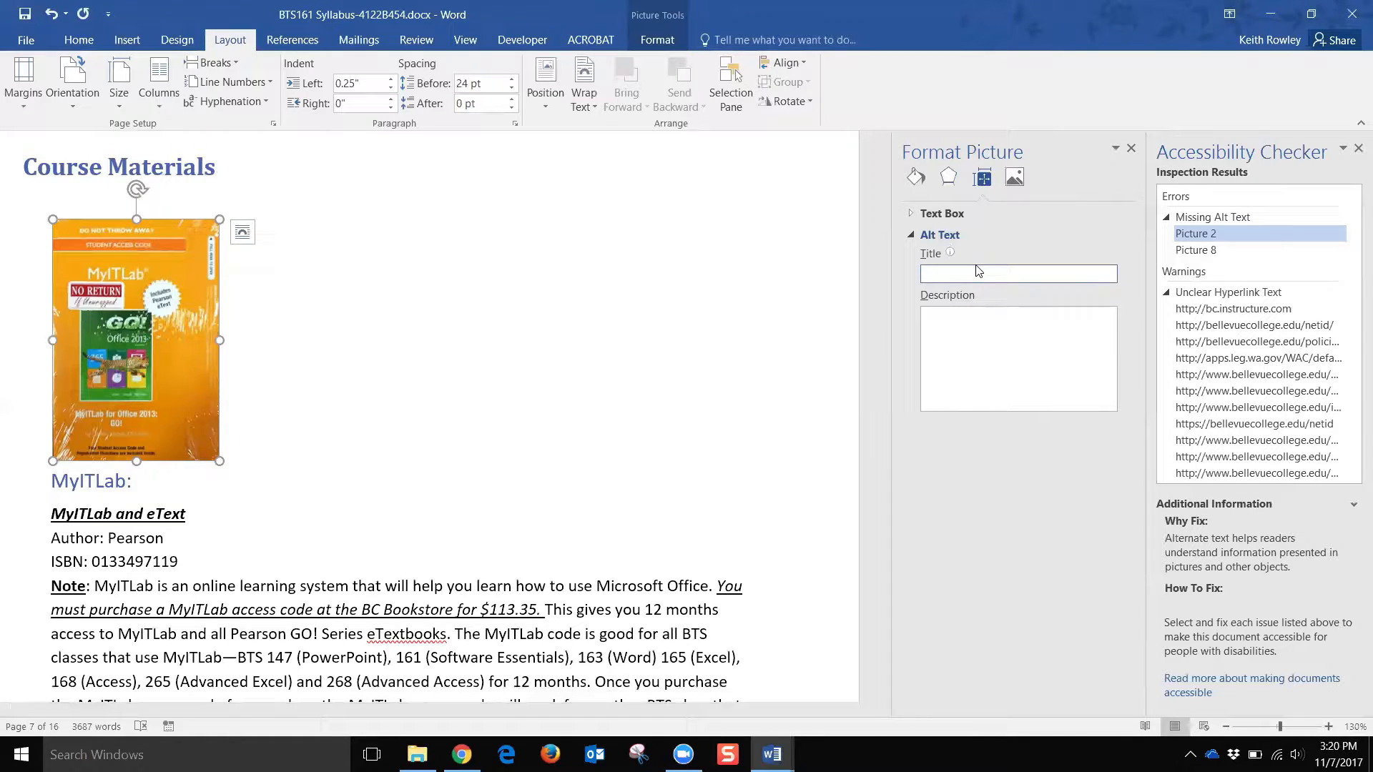
text(Access code for MyITLab)
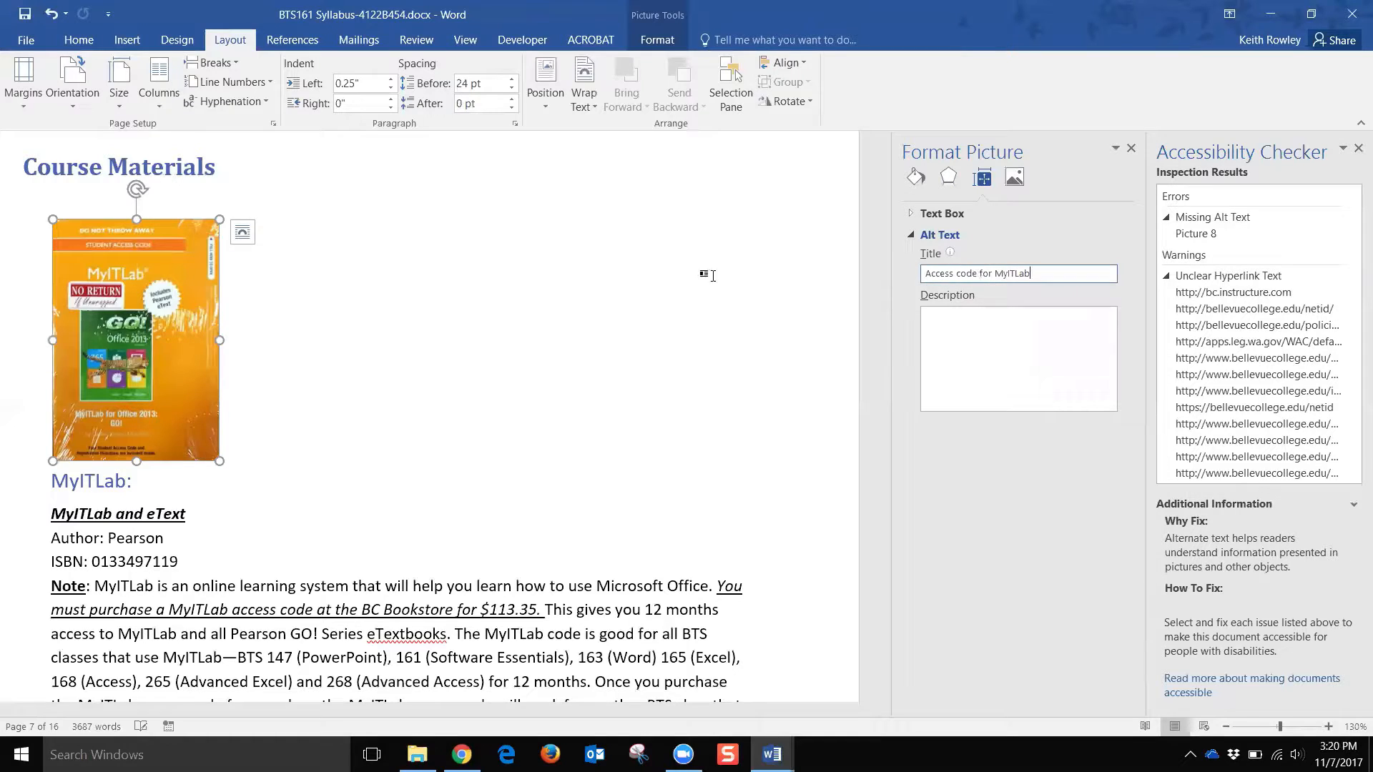
click(576, 276)
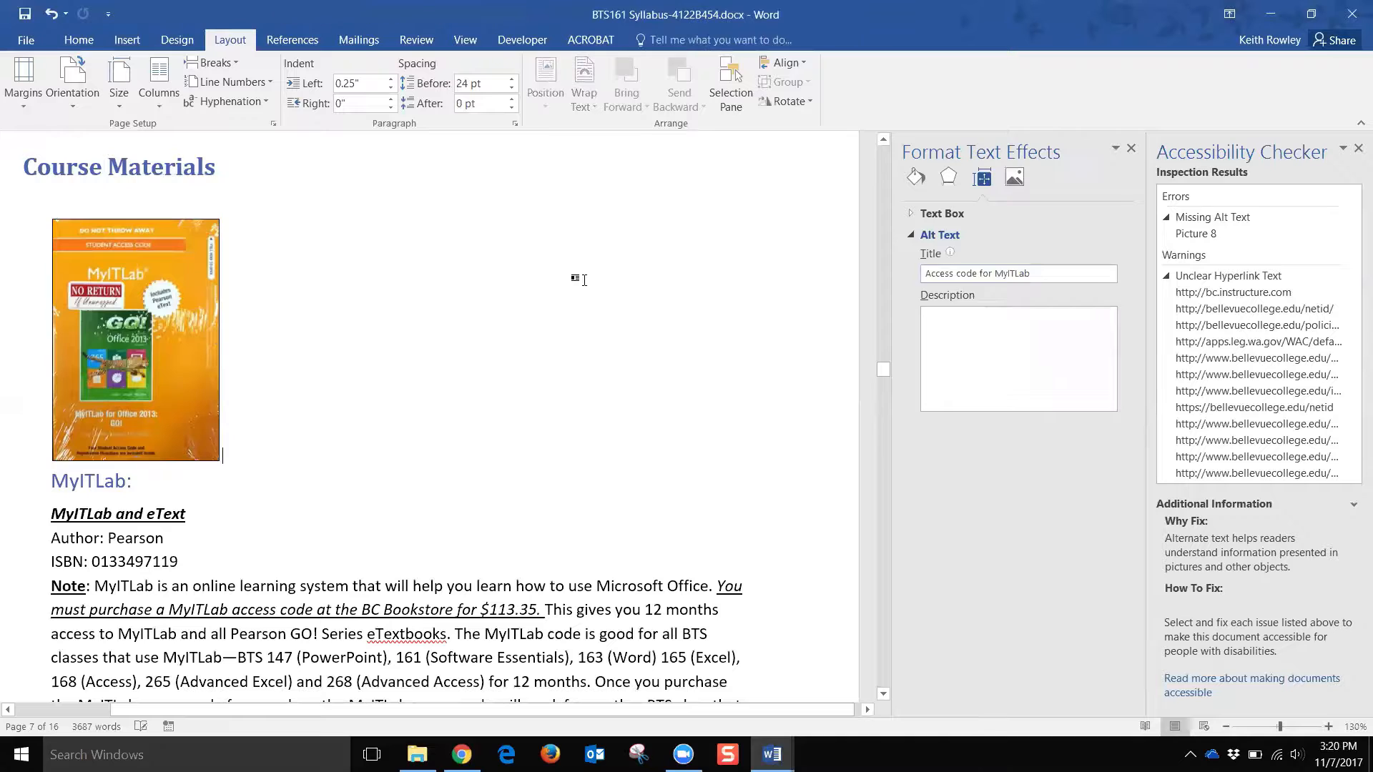
click(1207, 233)
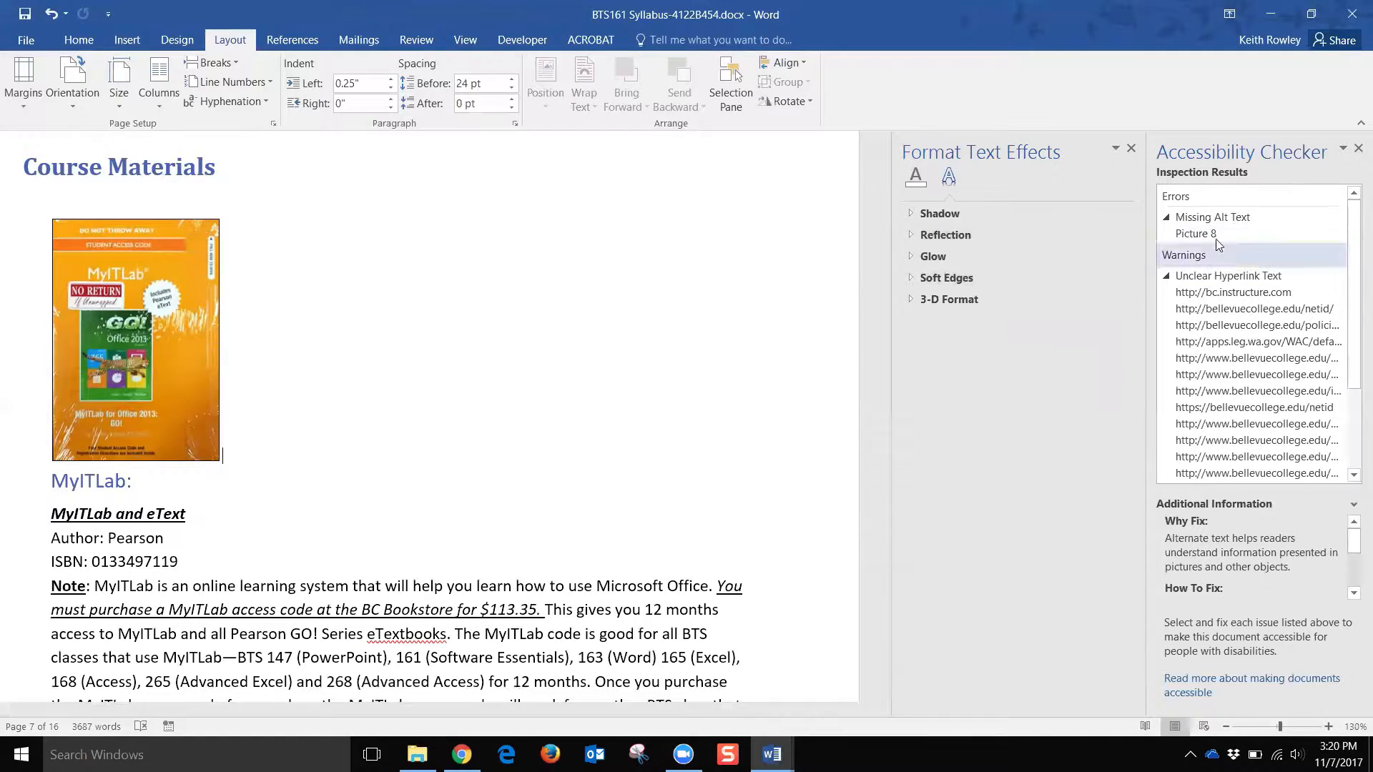
Step: Give the Office 365 card picture on page 8 the alt text title 'Backside of Access code for MyITLab'
click(1190, 238)
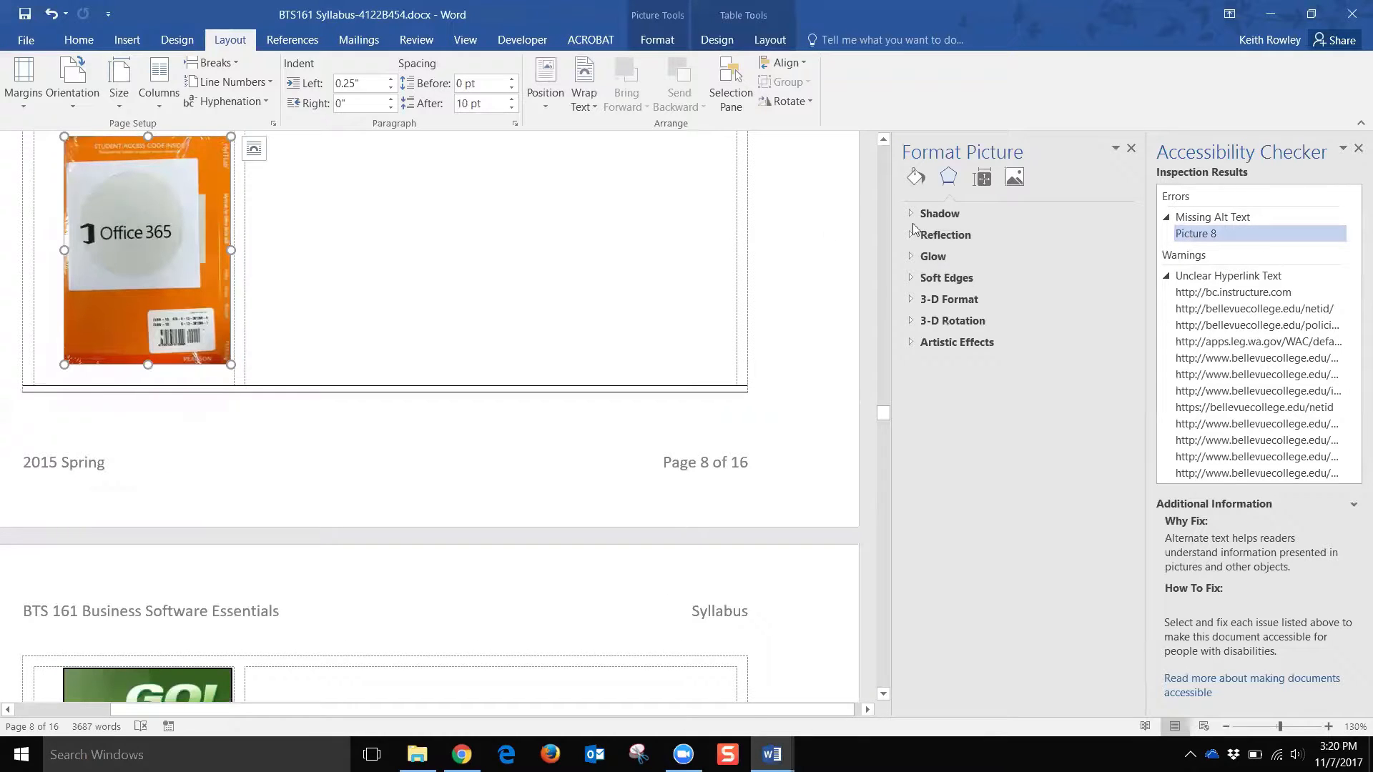
click(982, 178)
click(962, 275)
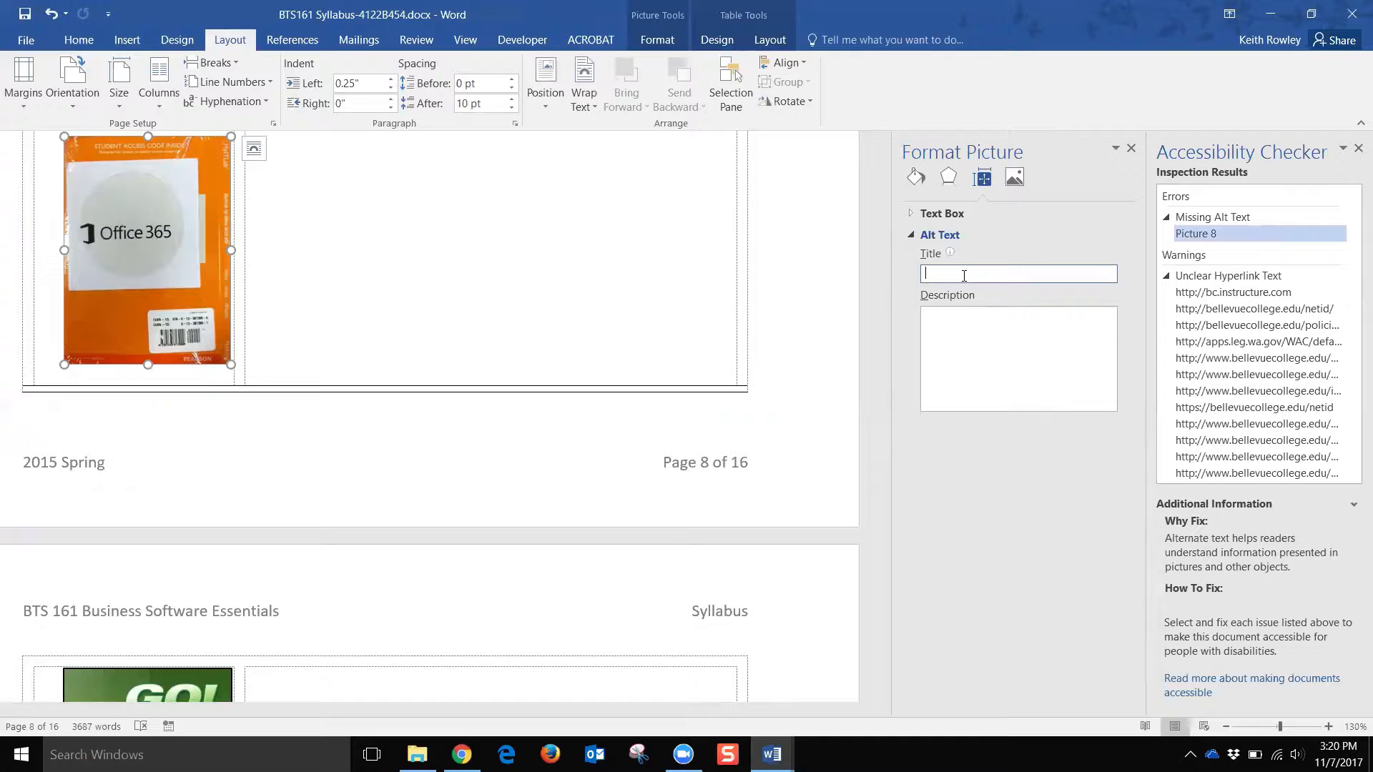
text(Backside)
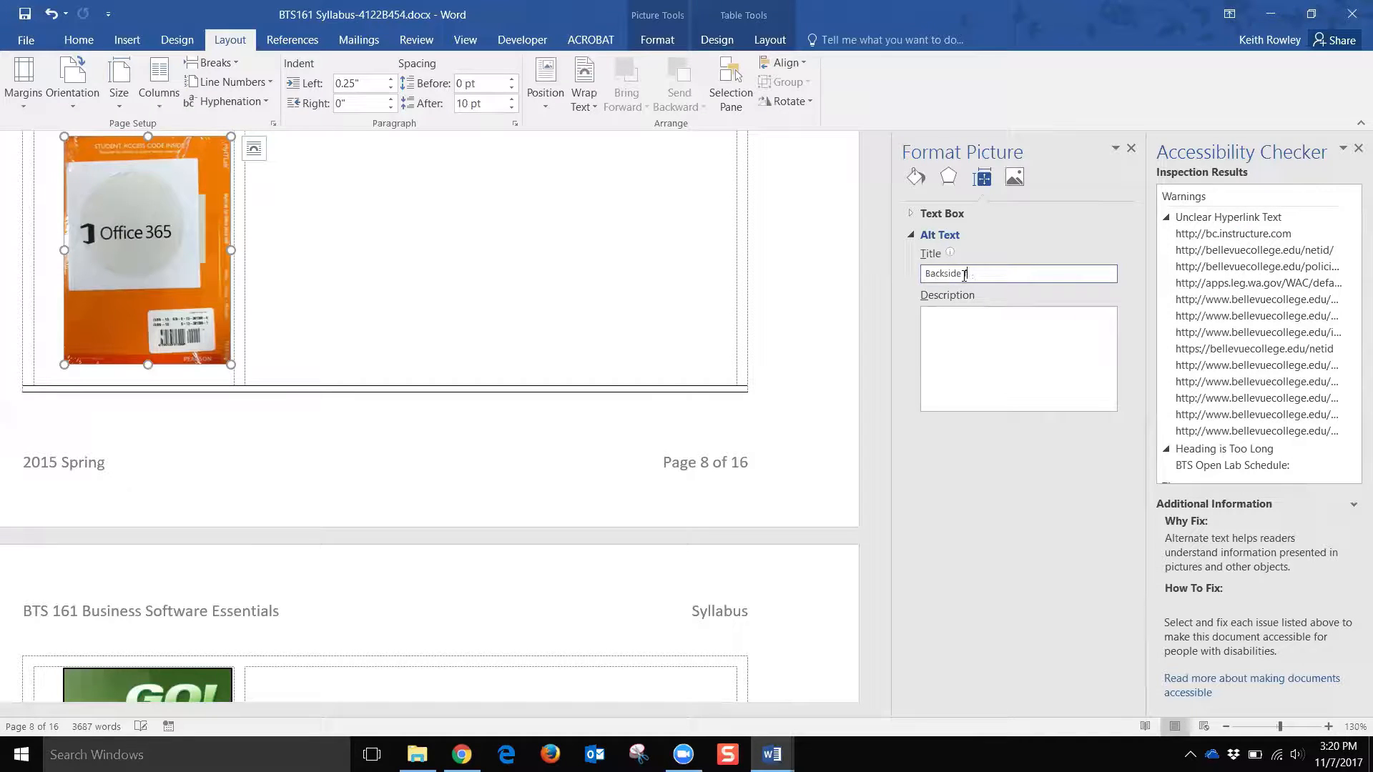
text( of Access code for MyiTLab)
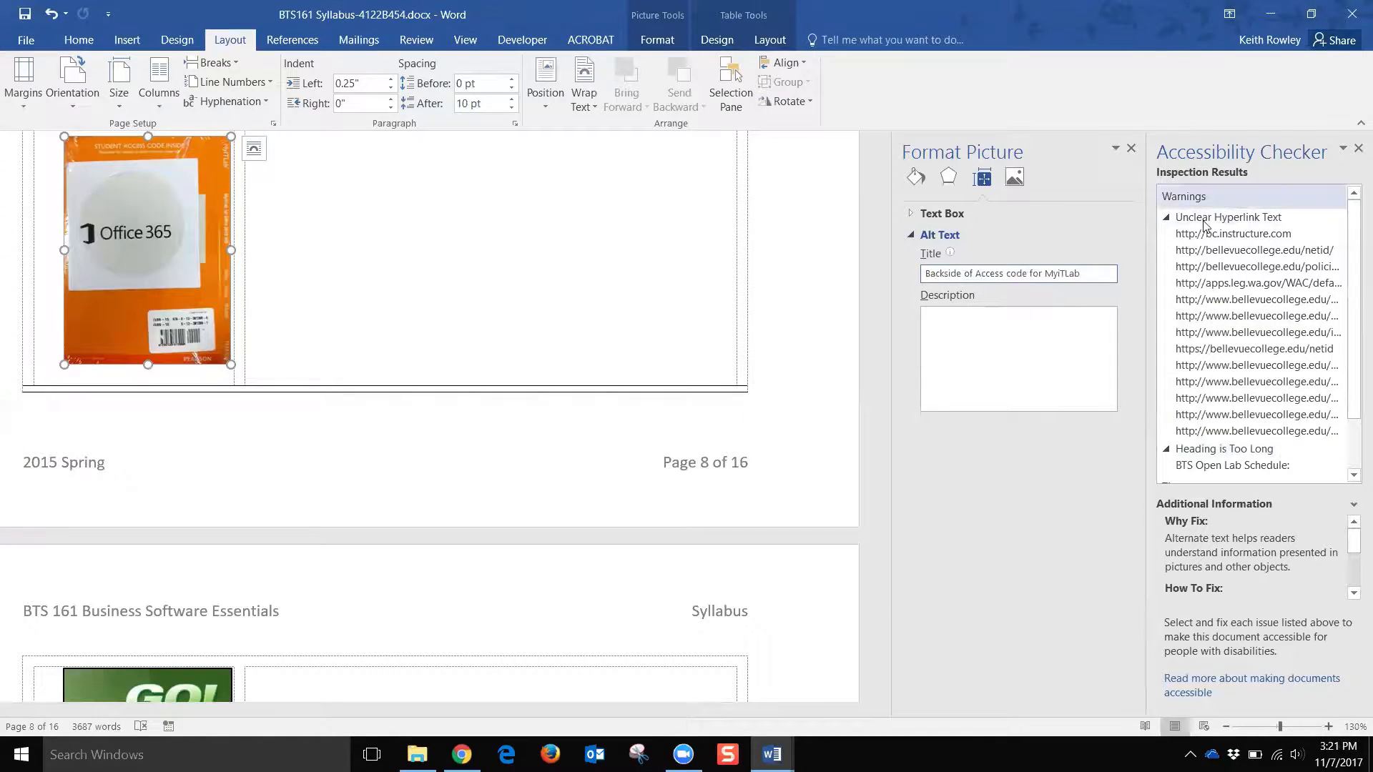
Step: Close the Format Picture pane and review the remaining Accessibility Checker warnings
click(1132, 149)
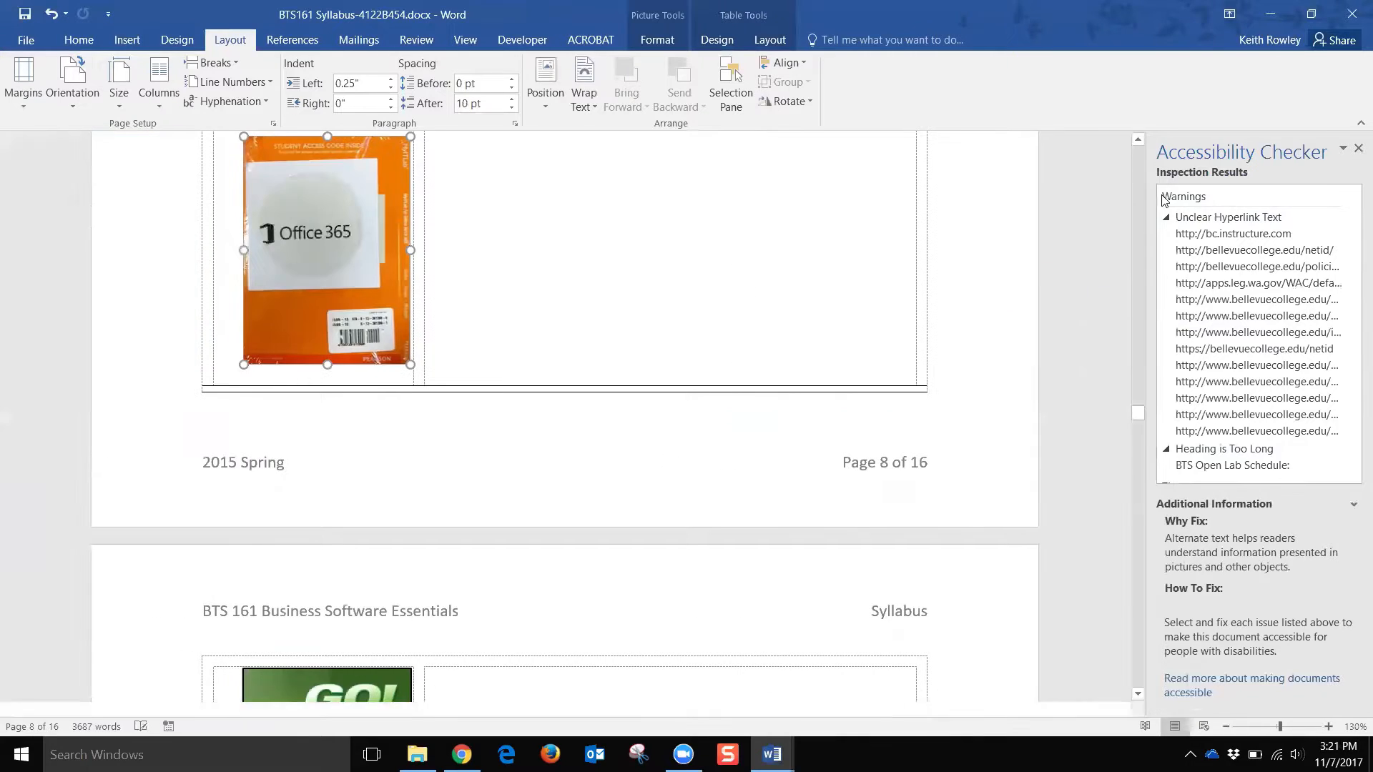
scroll(1233, 323, down, 2)
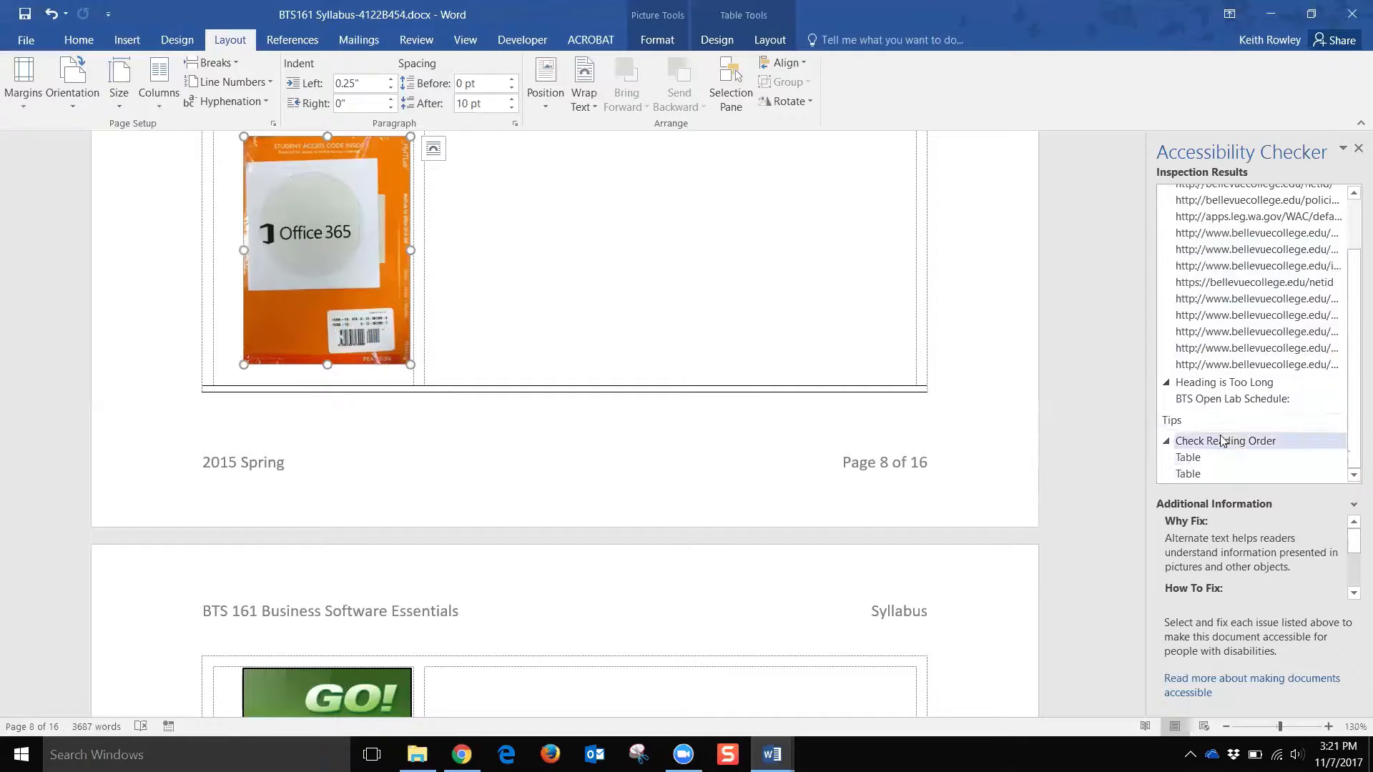
scroll(1227, 441, up, 2)
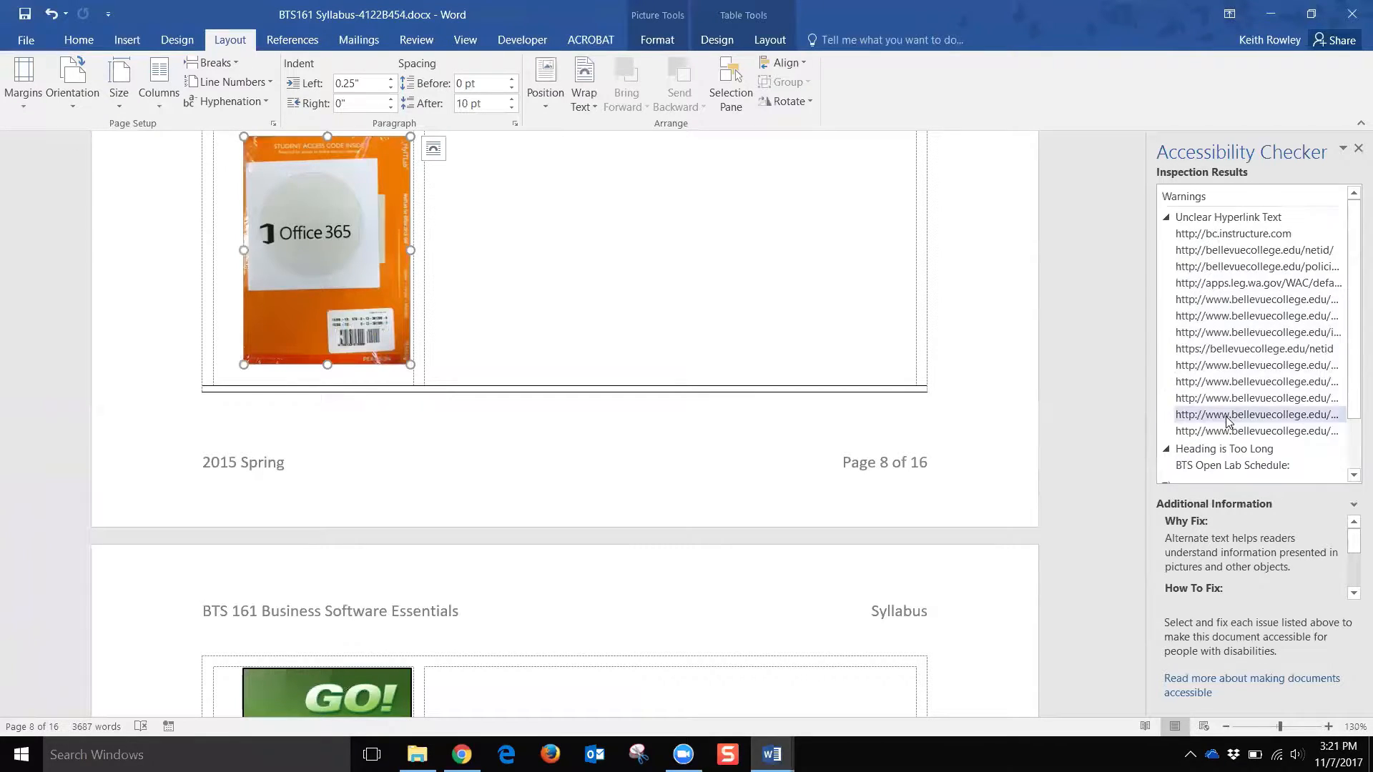
click(1218, 236)
scroll(729, 329, up, 1)
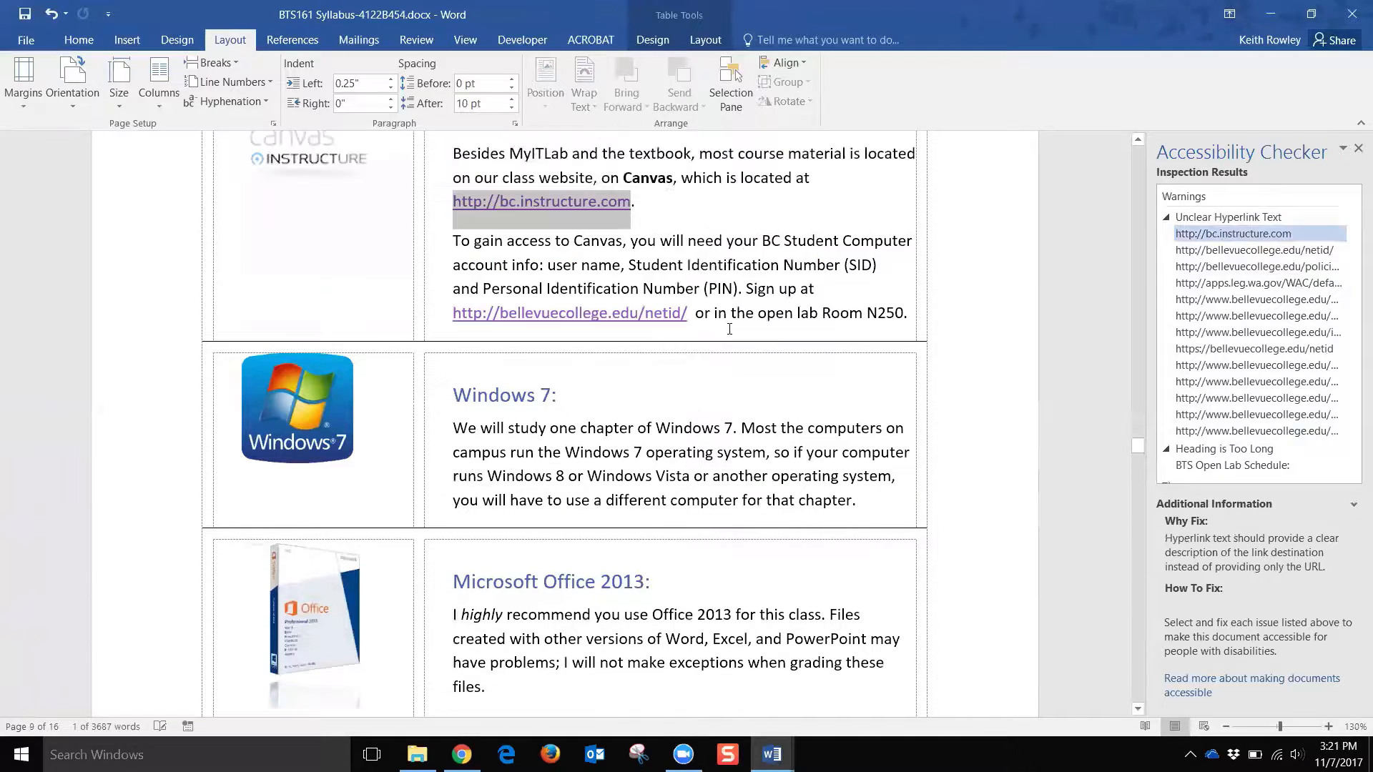
scroll(668, 254, up, 2)
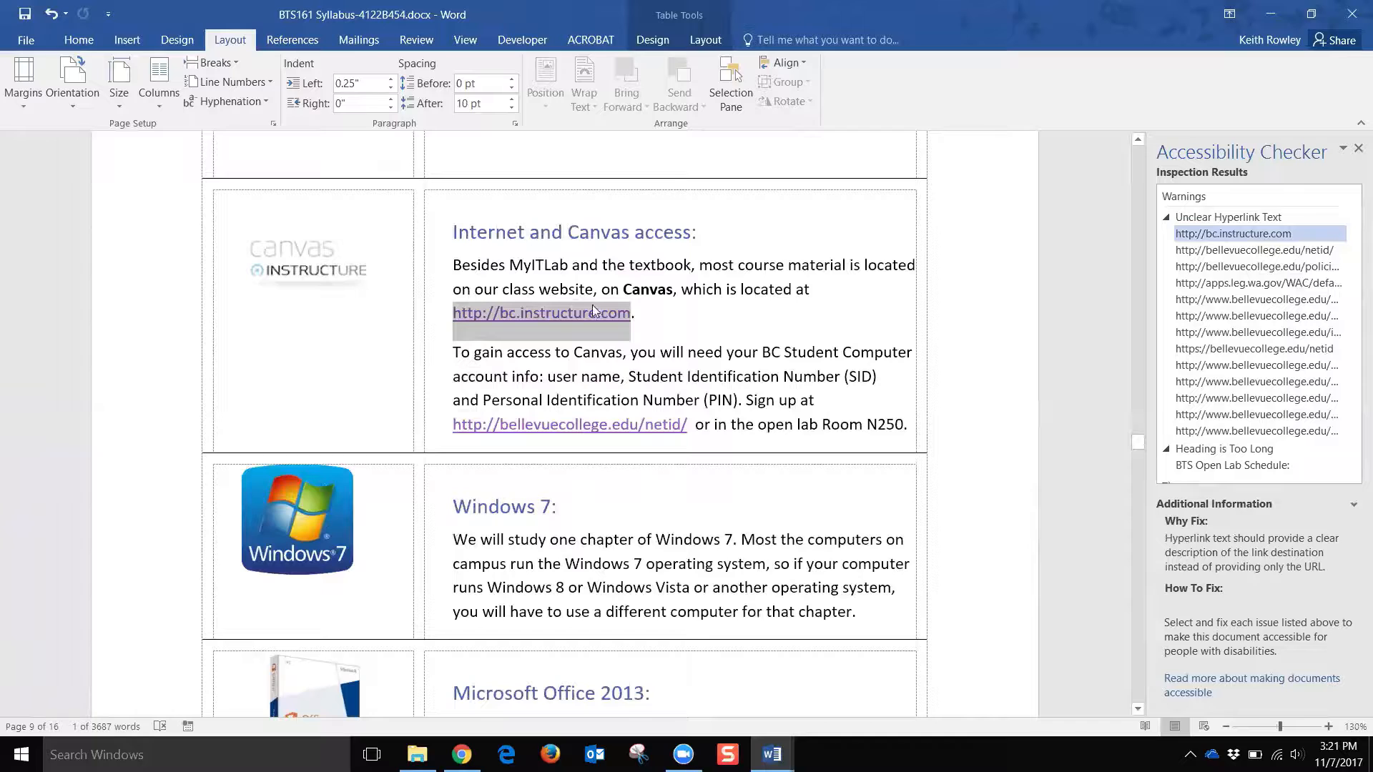
click(657, 316)
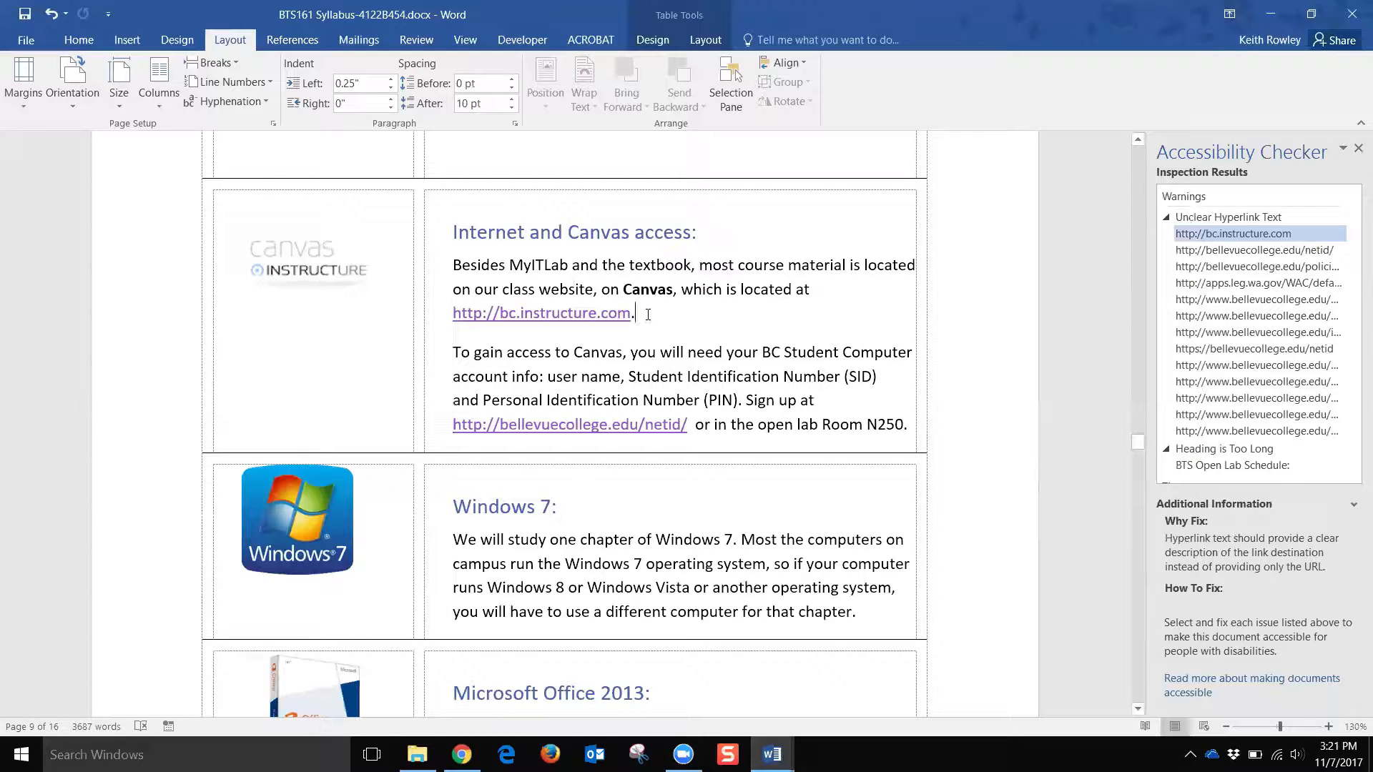
Step: Select the word Canvas in the Internet and Canvas access paragraph
drag(452, 266, 578, 333)
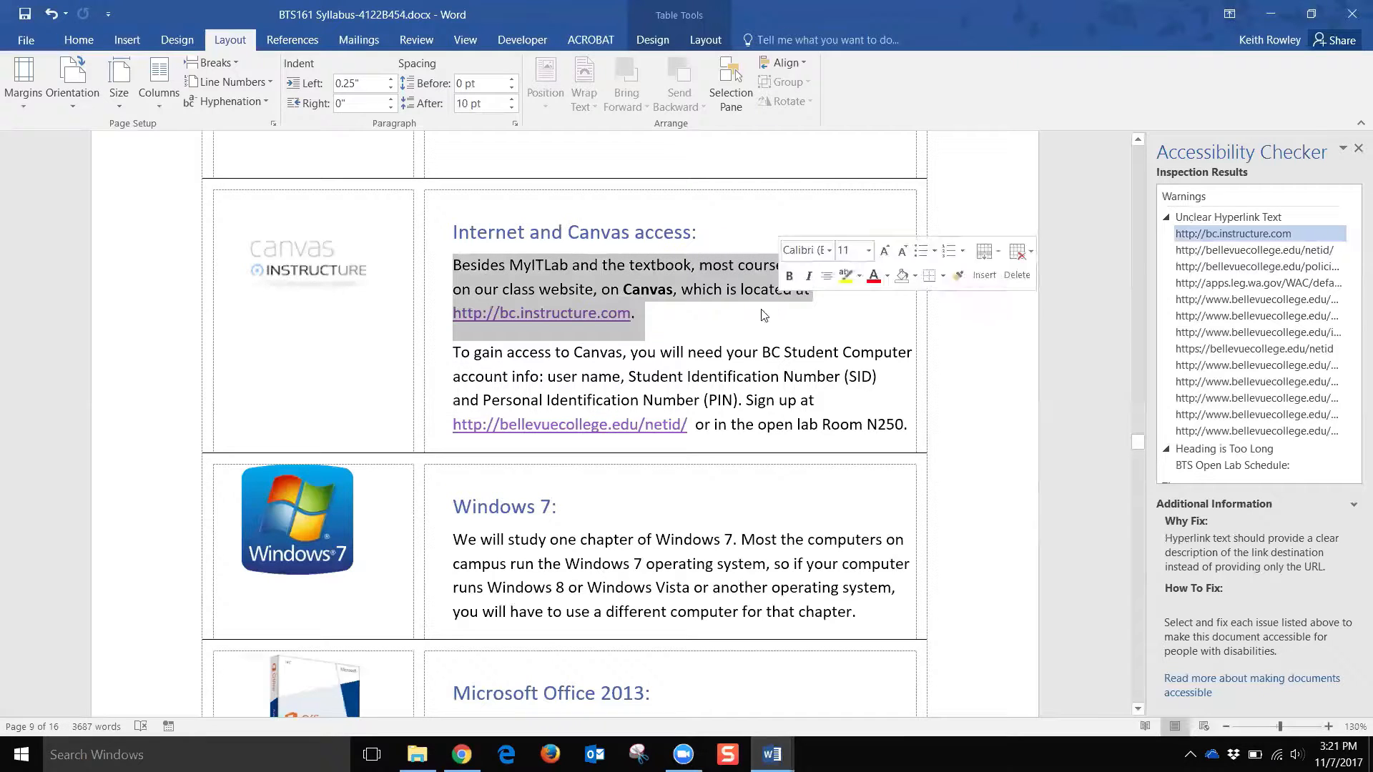
click(551, 267)
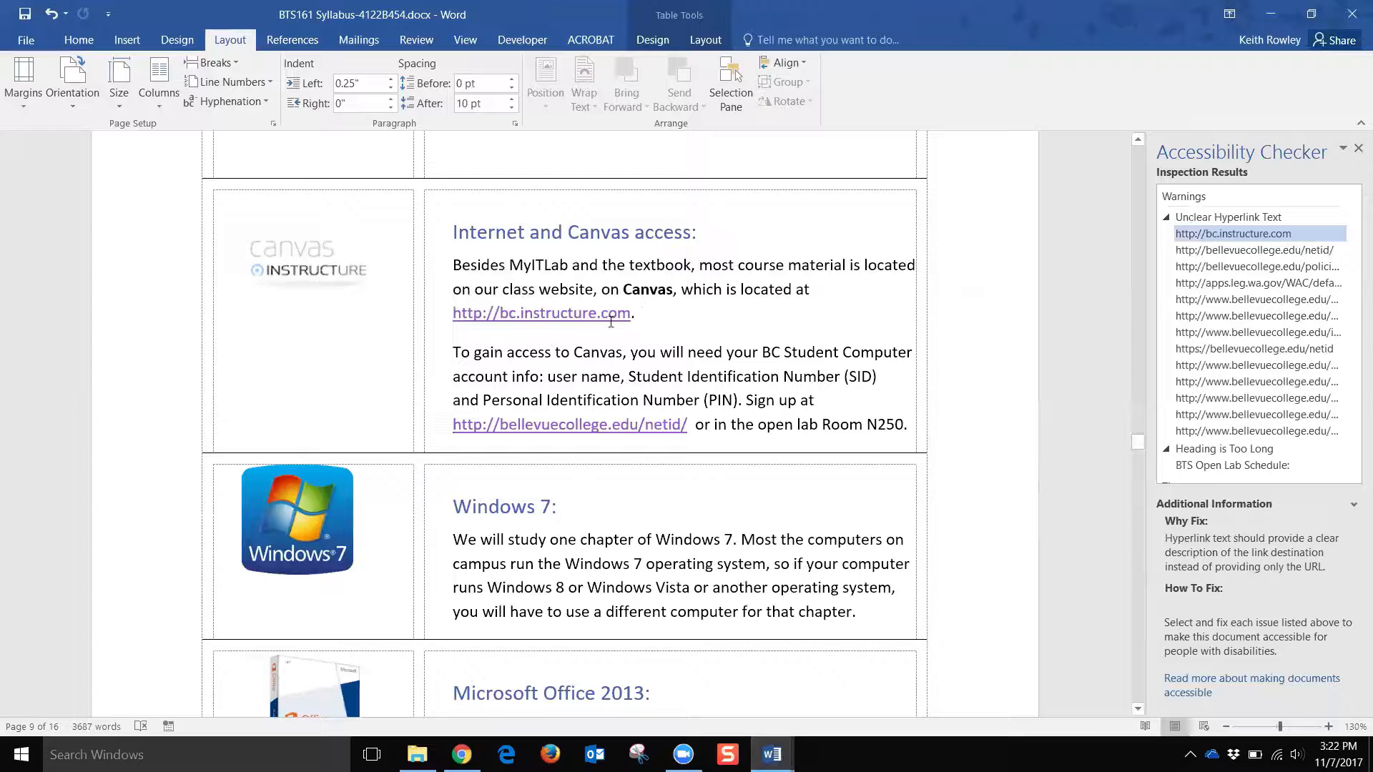
drag(456, 316, 632, 317)
click(619, 290)
drag(625, 289, 678, 287)
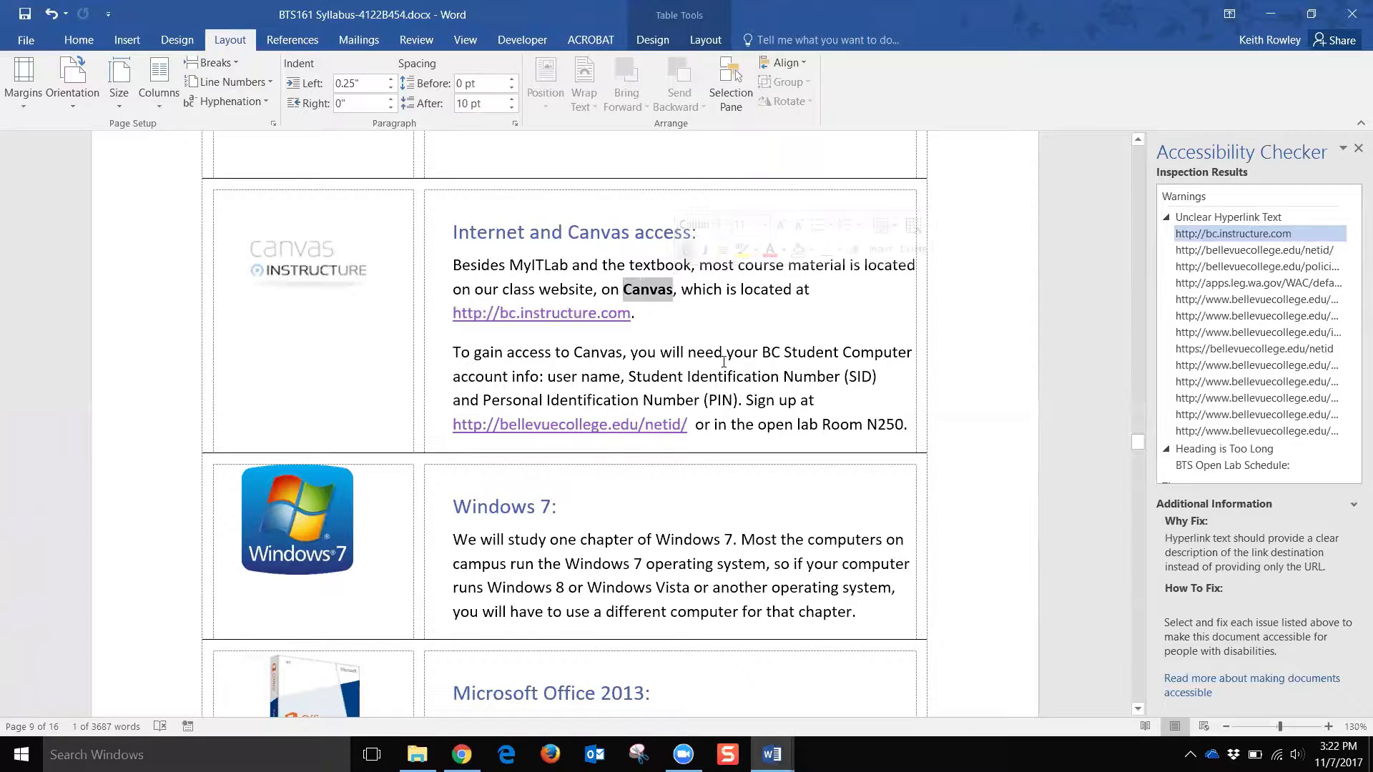
right_click(657, 296)
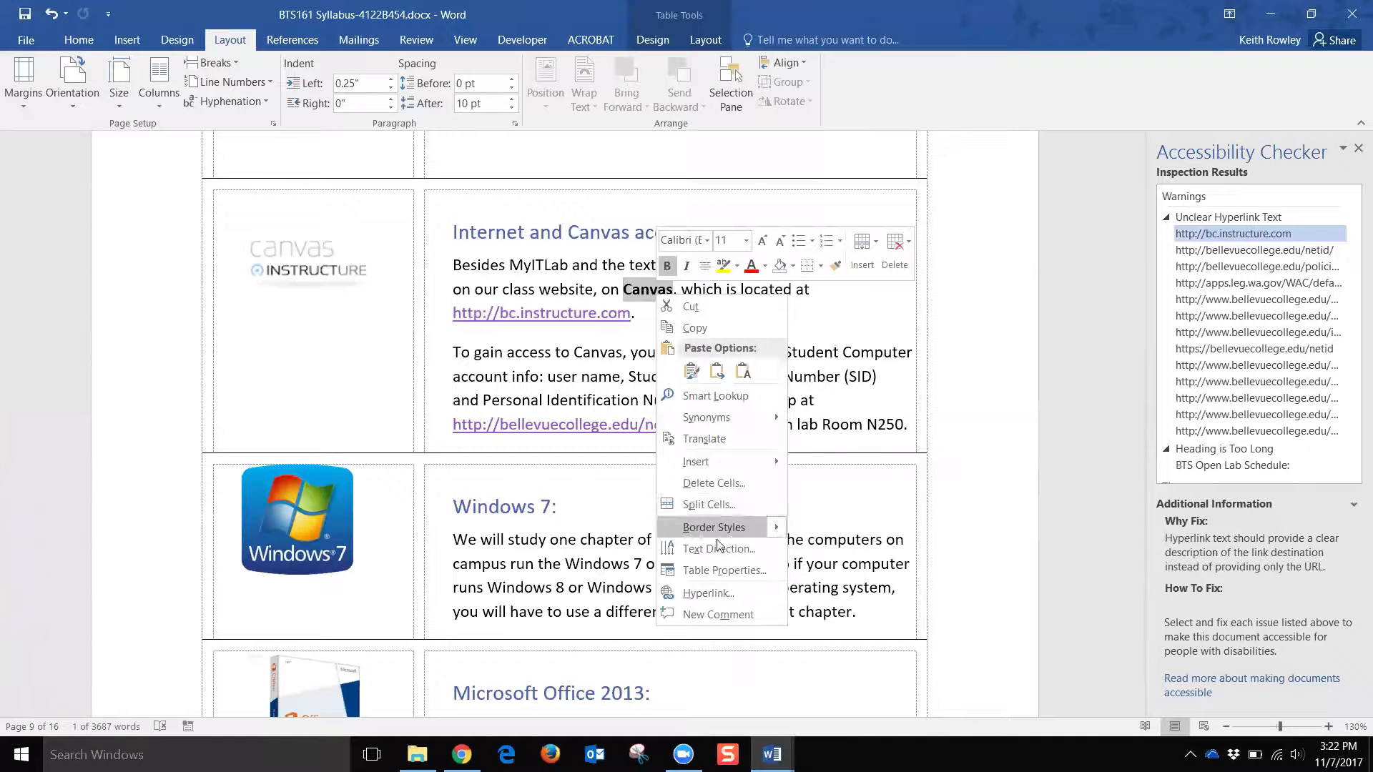
click(689, 594)
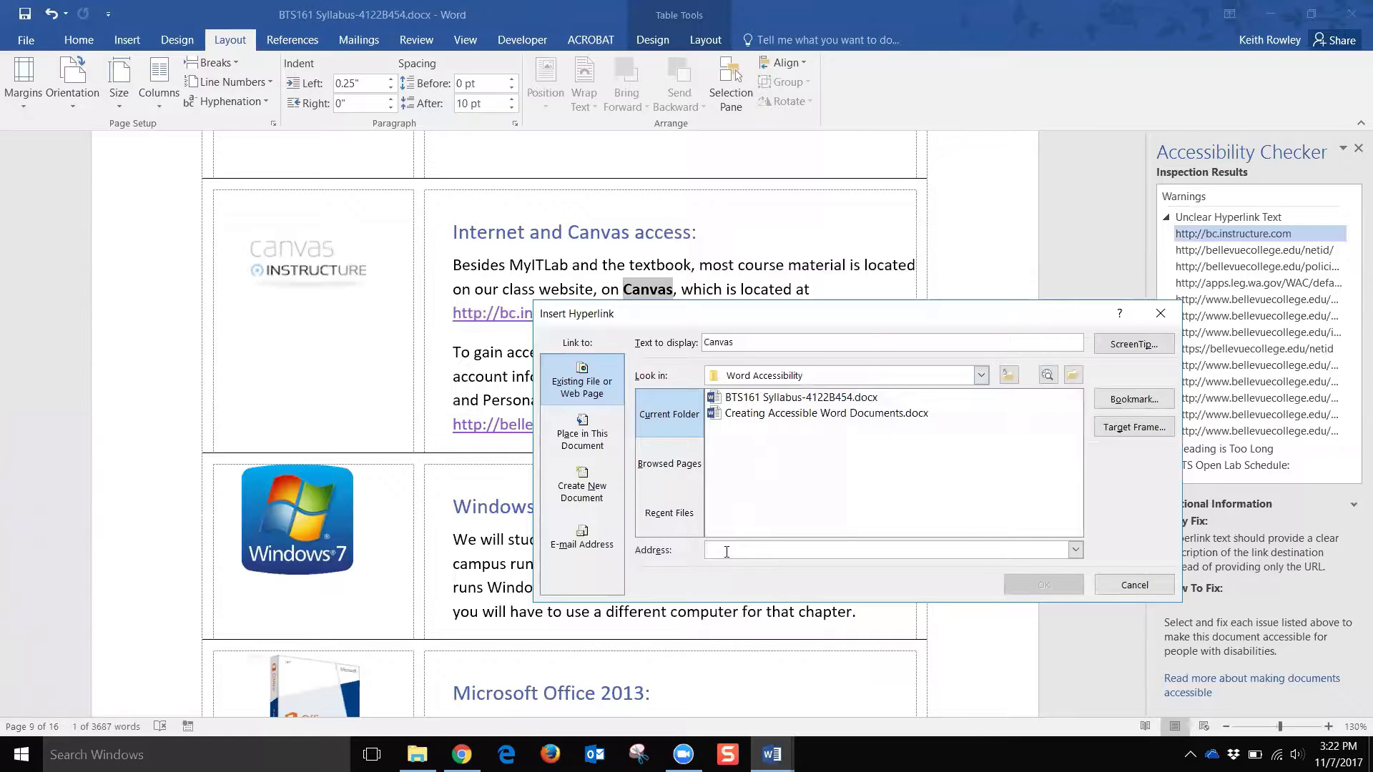
text(htt)
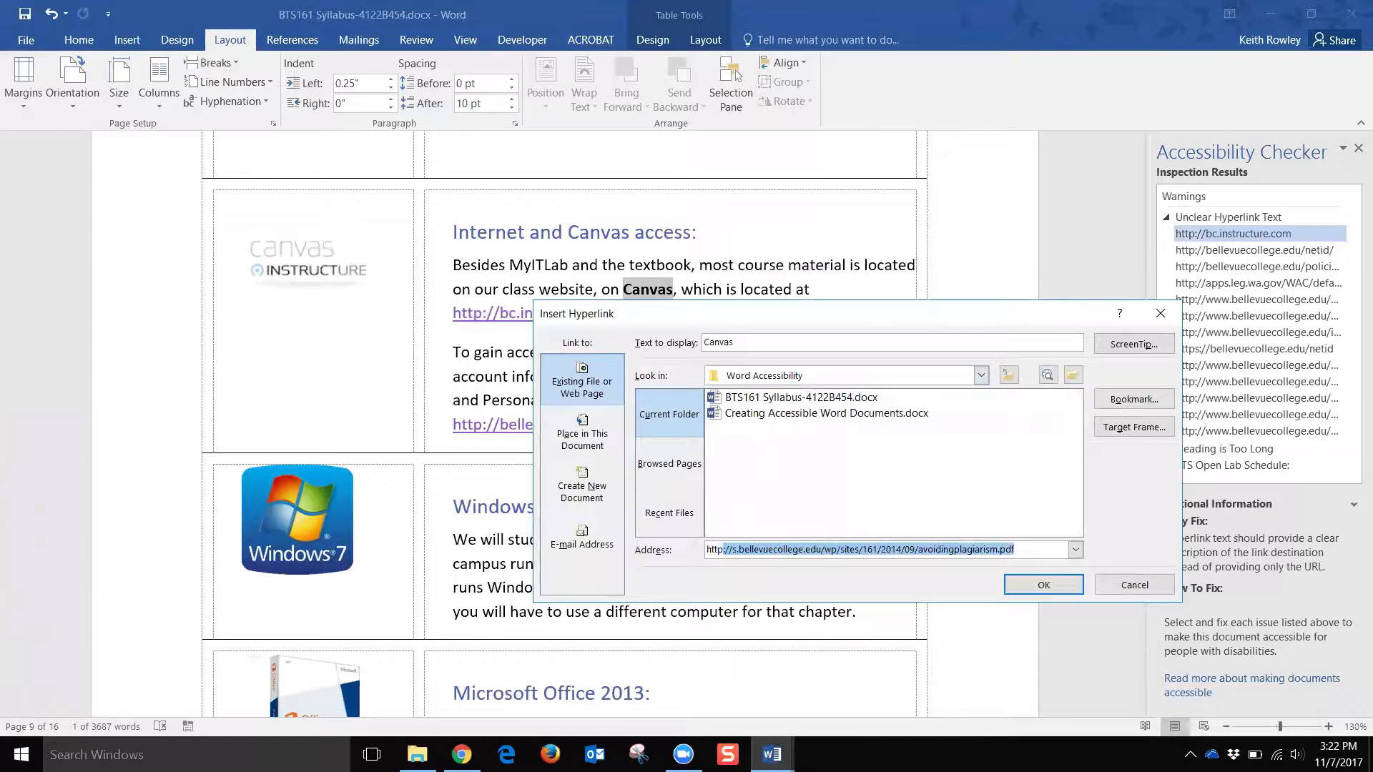
text(p;//)
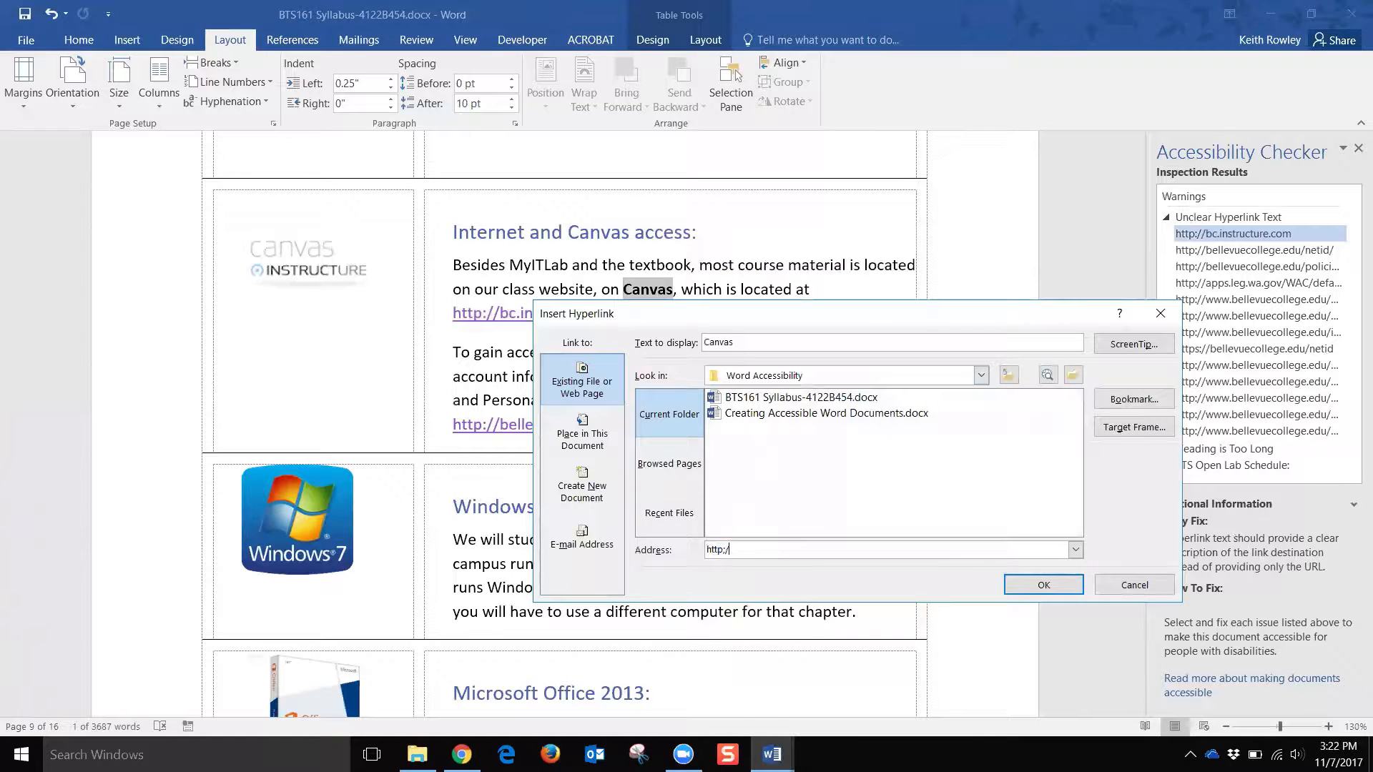
key(BackSpace)
key(BackSpace)
key(BackSpace)
text(://)
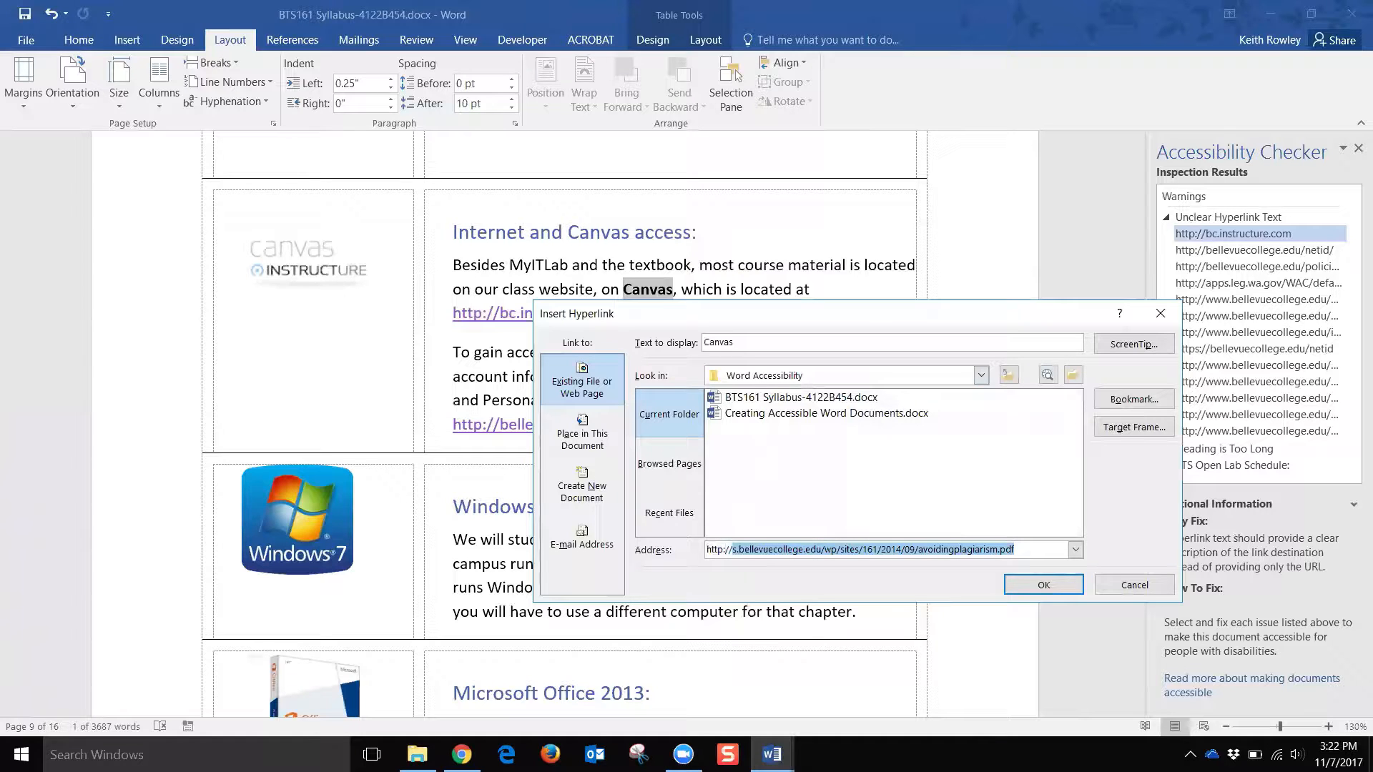
text(bc.instructure.com)
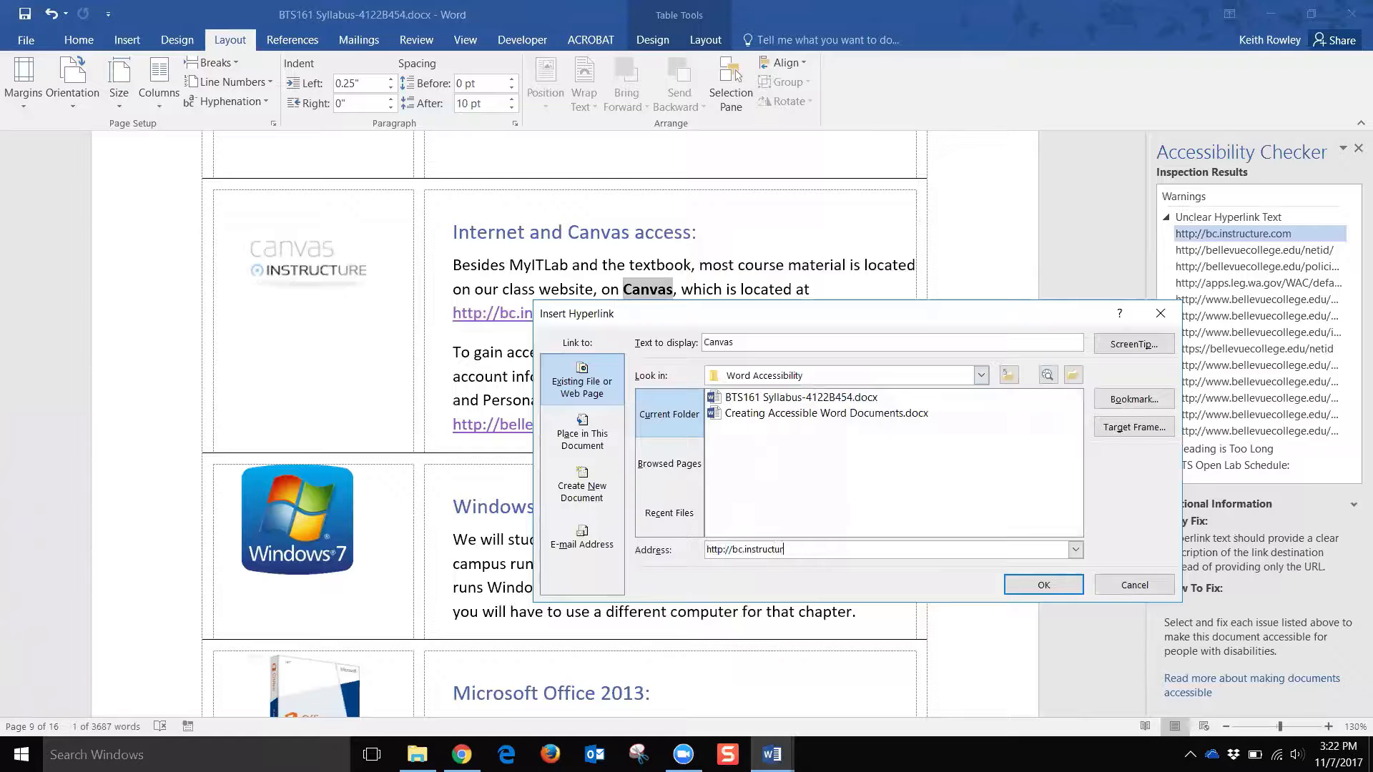
click(1043, 584)
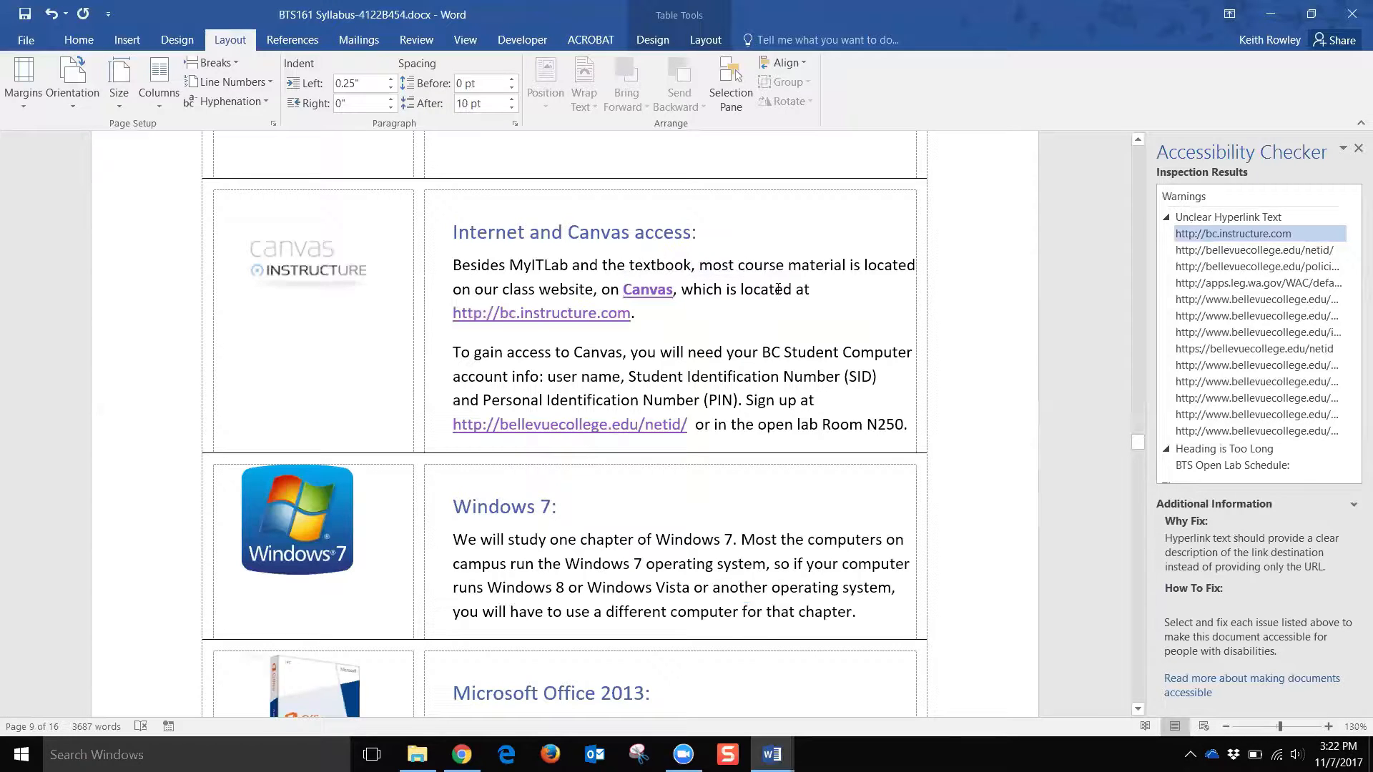
key(ctrl+z)
click(642, 287)
drag(634, 316, 455, 316)
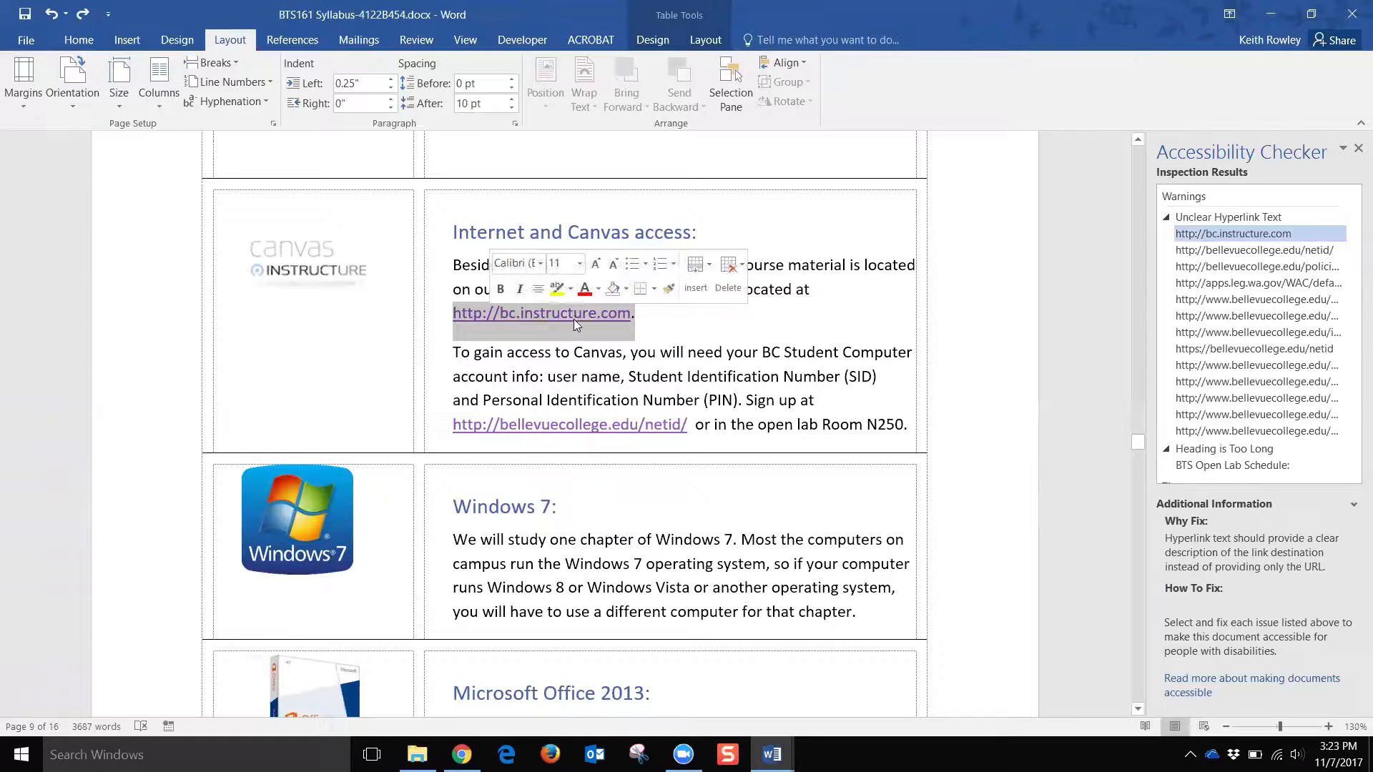
click(649, 314)
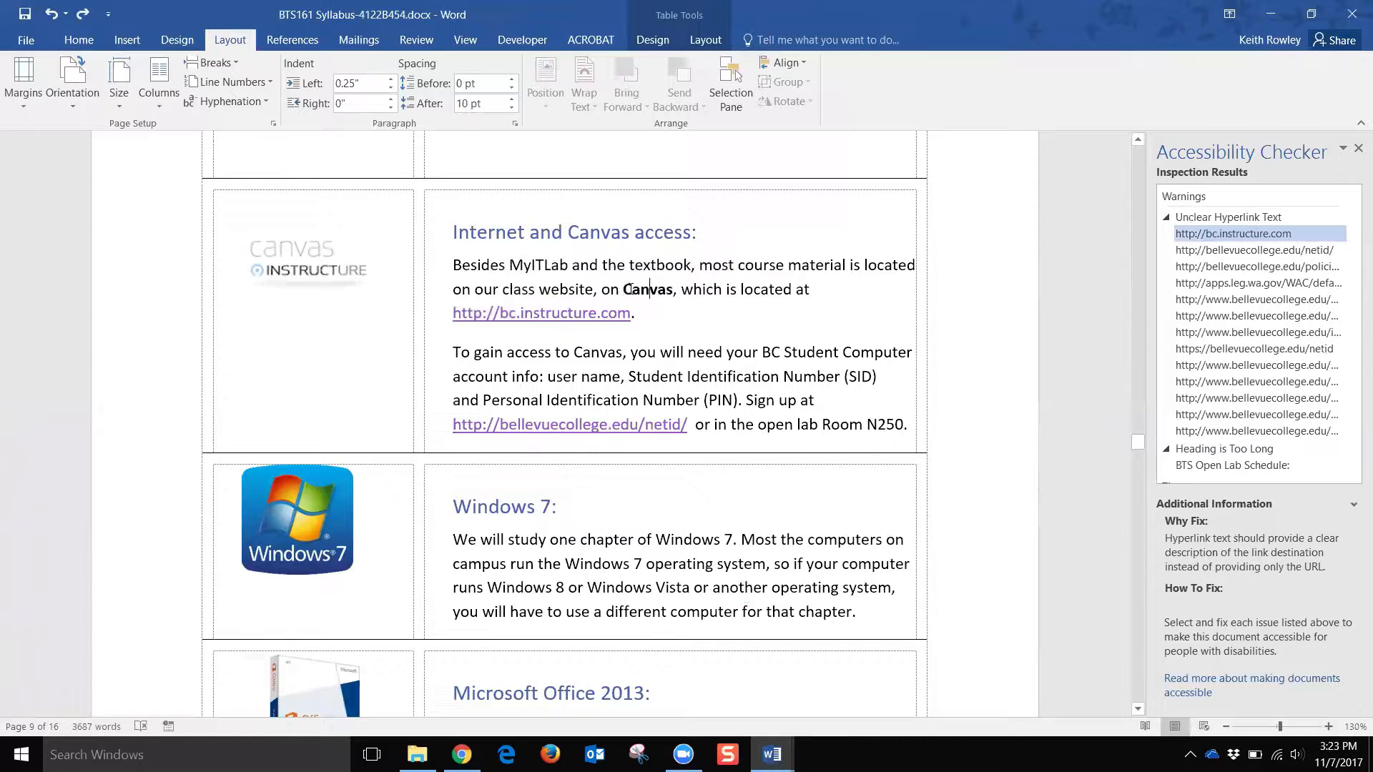
drag(629, 287, 673, 290)
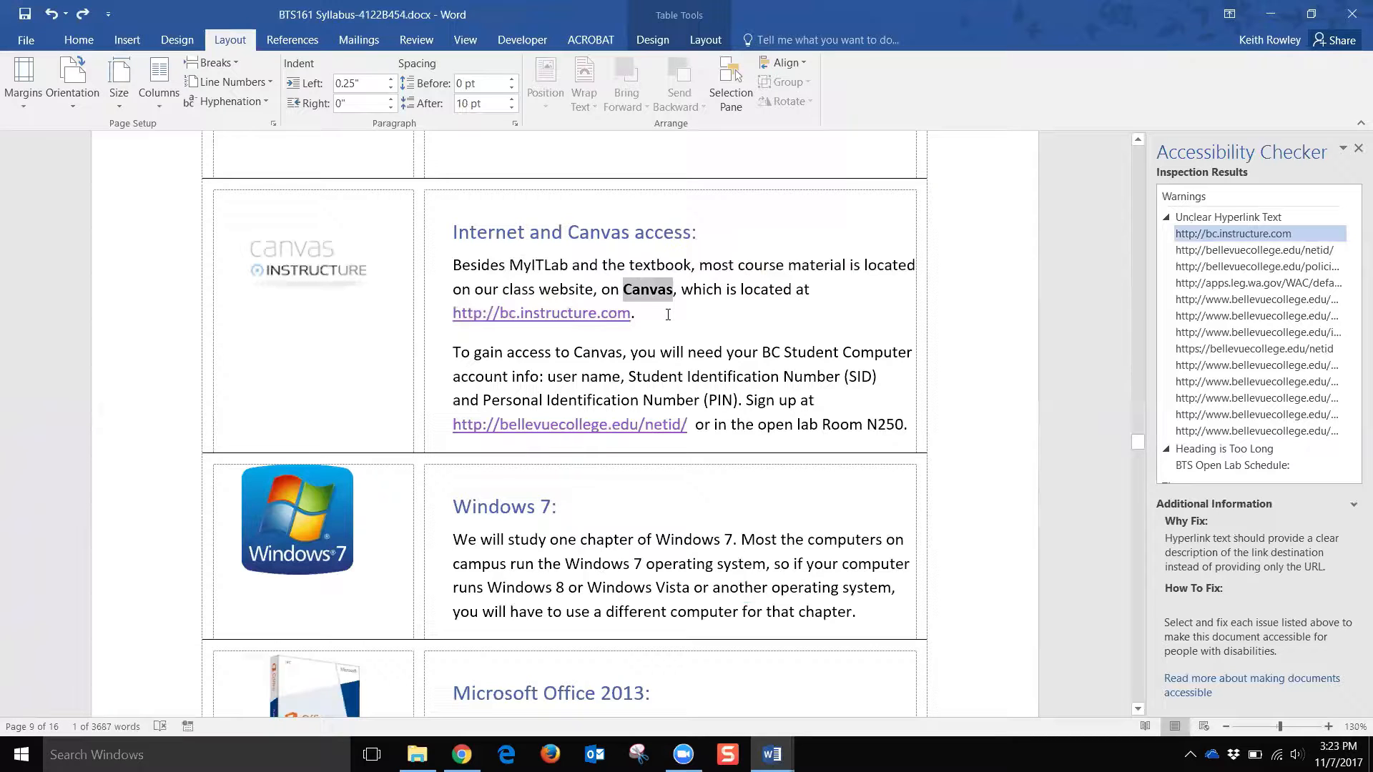
click(654, 289)
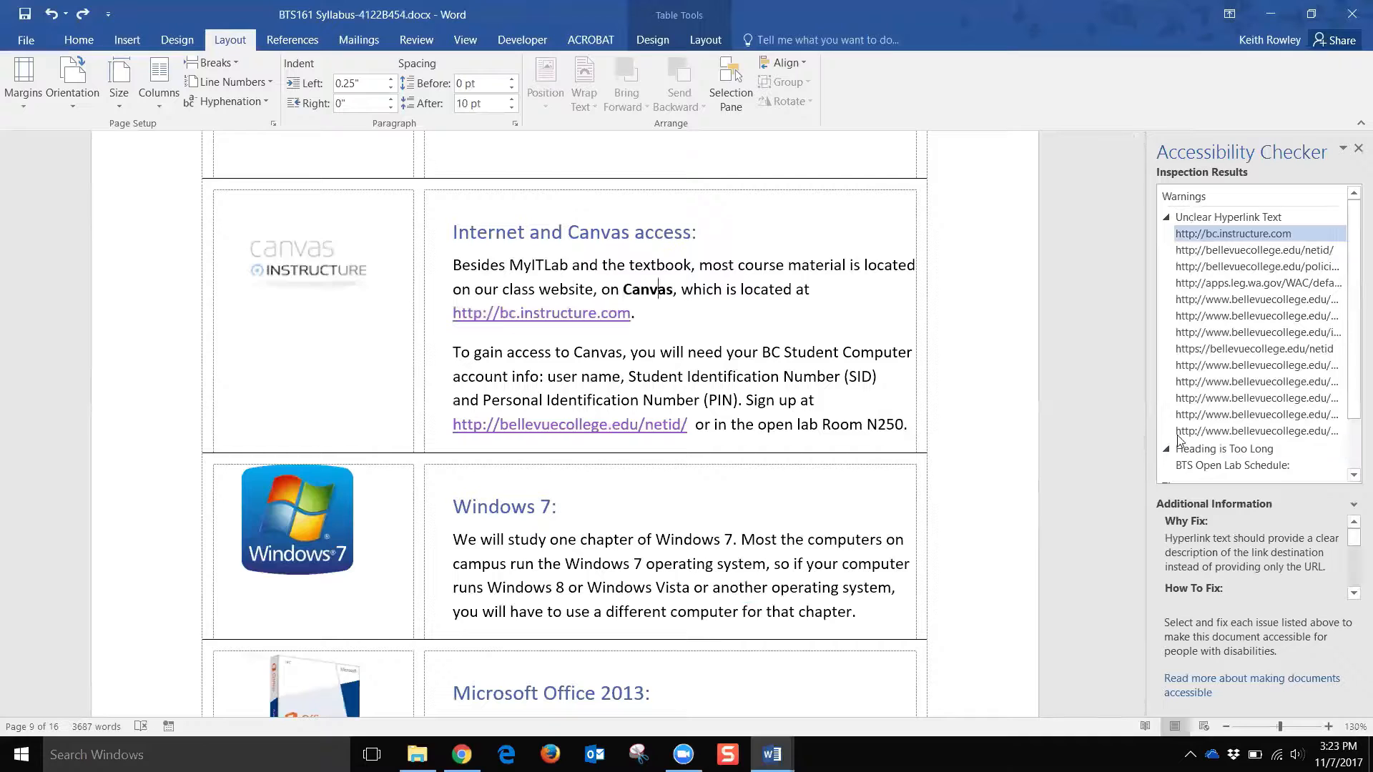
scroll(1182, 439, down, 2)
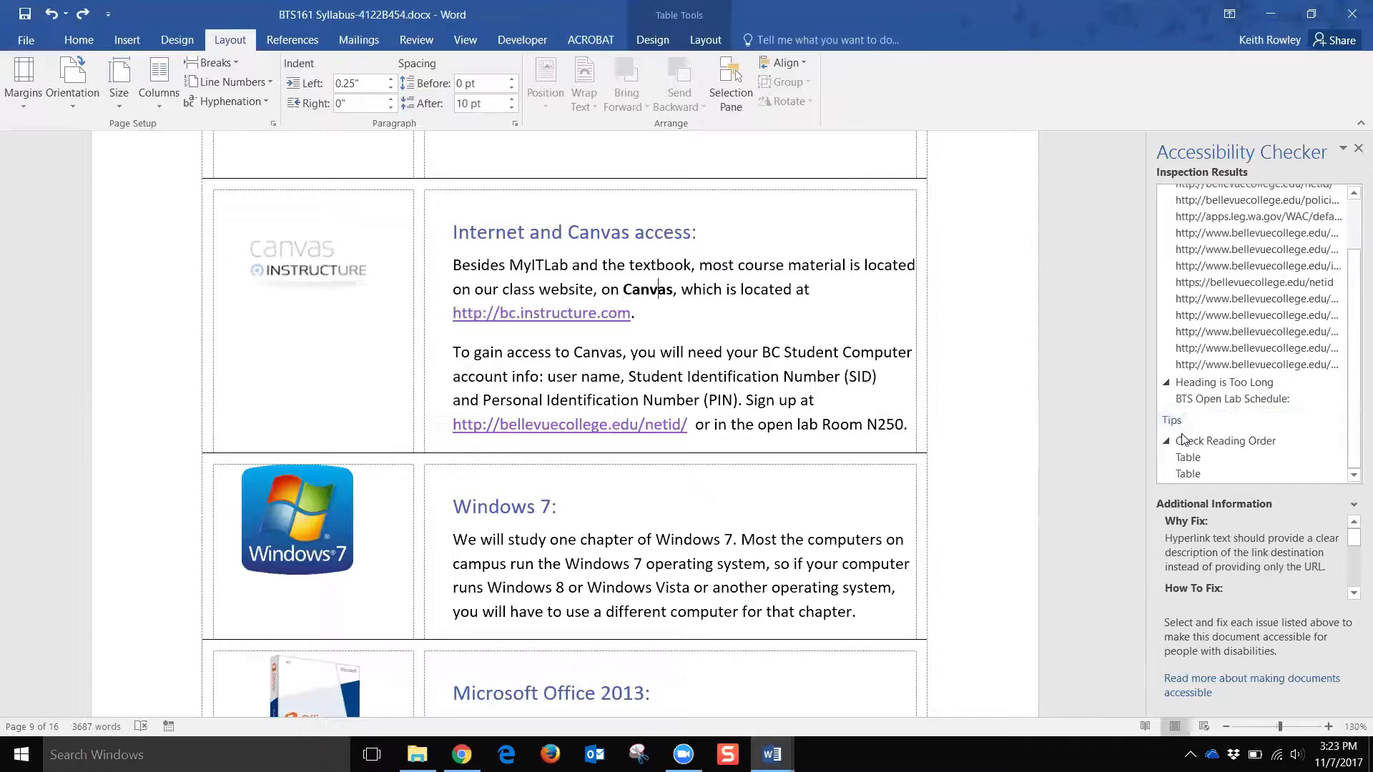
Step: Inspect the too-long 'BTS Open Lab Schedule:' heading, then select the reading-order table entry
click(1207, 399)
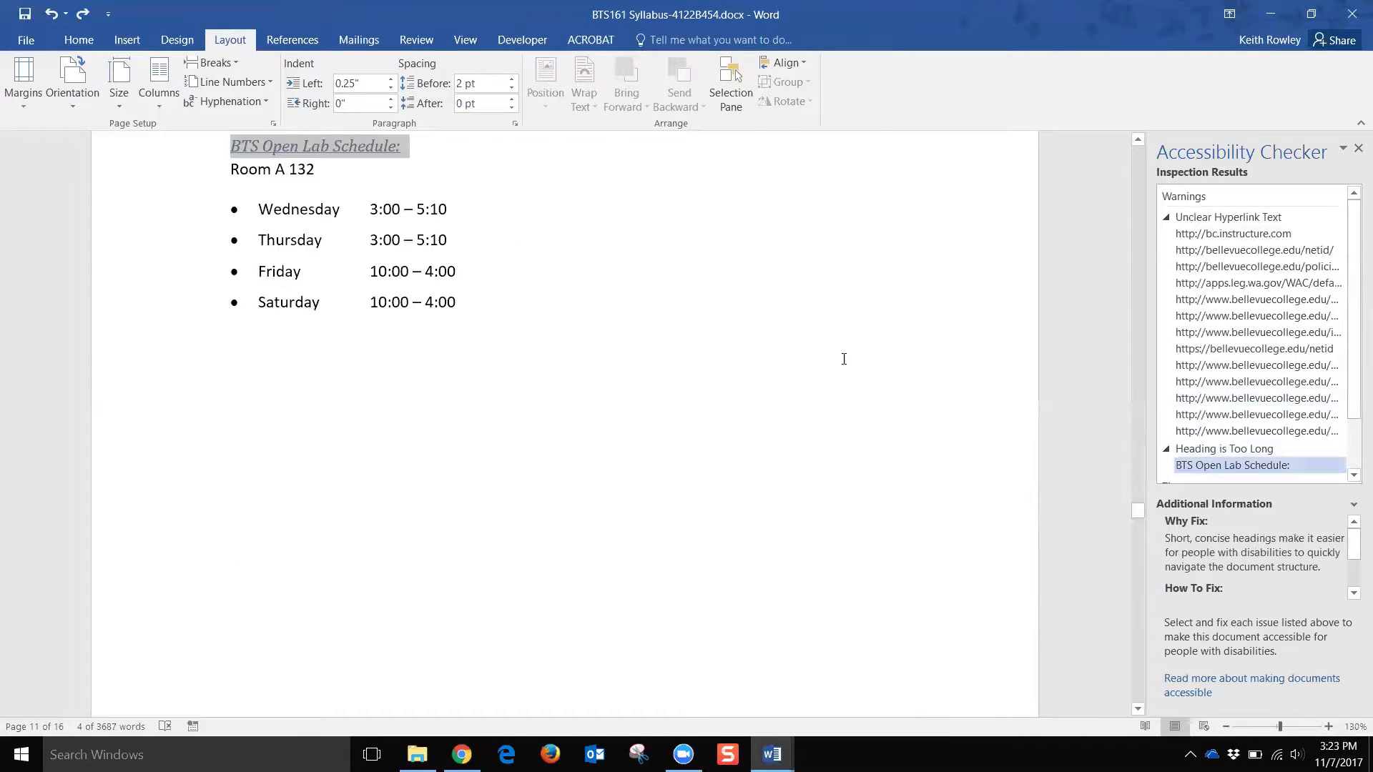
scroll(641, 315, up, 3)
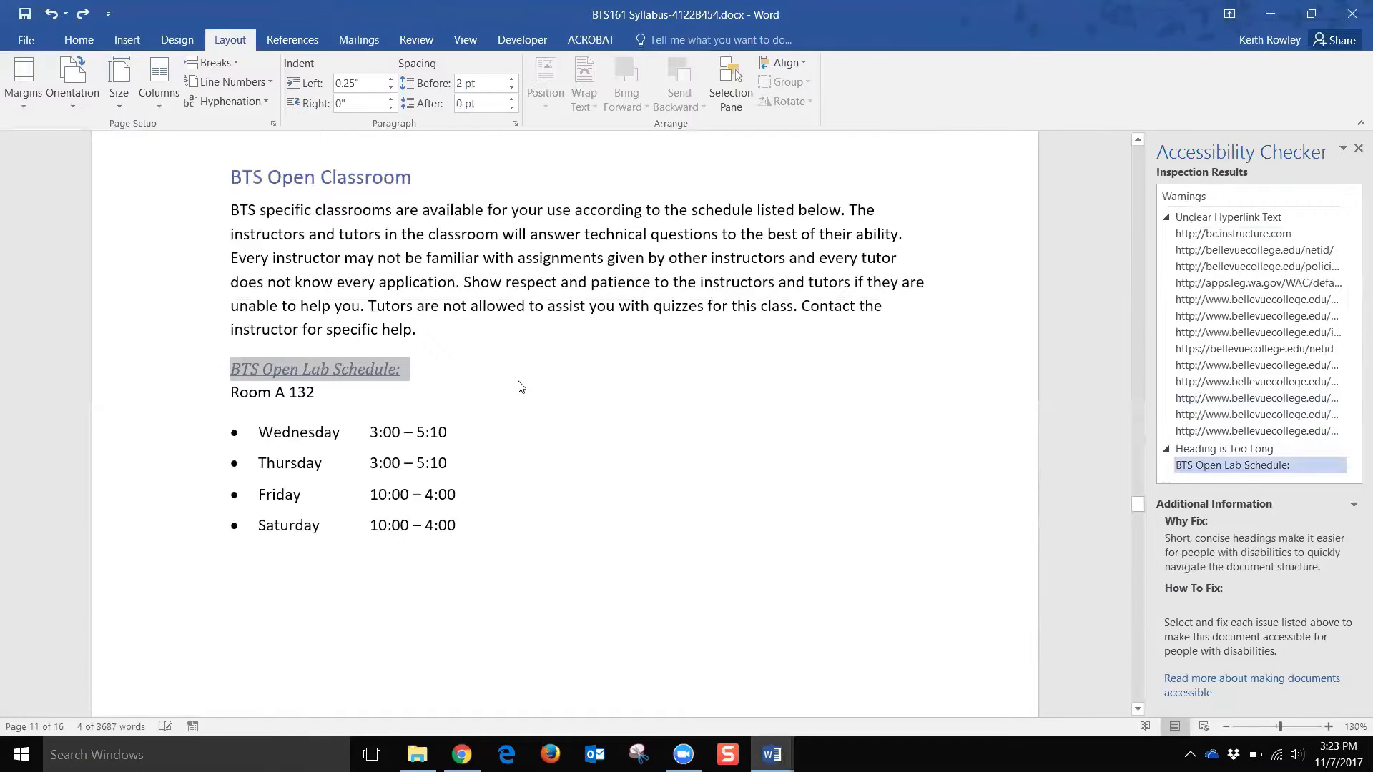
click(461, 368)
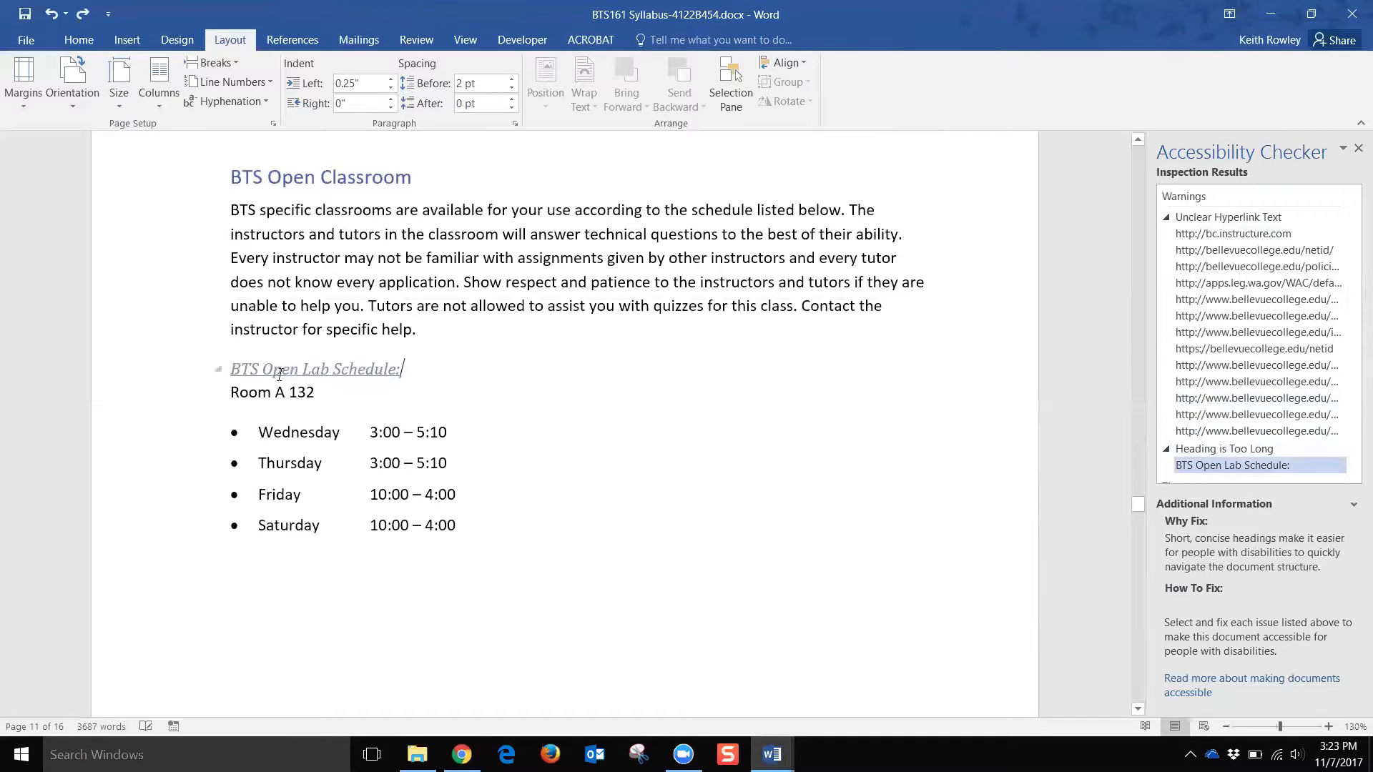
scroll(1247, 366, down, 3)
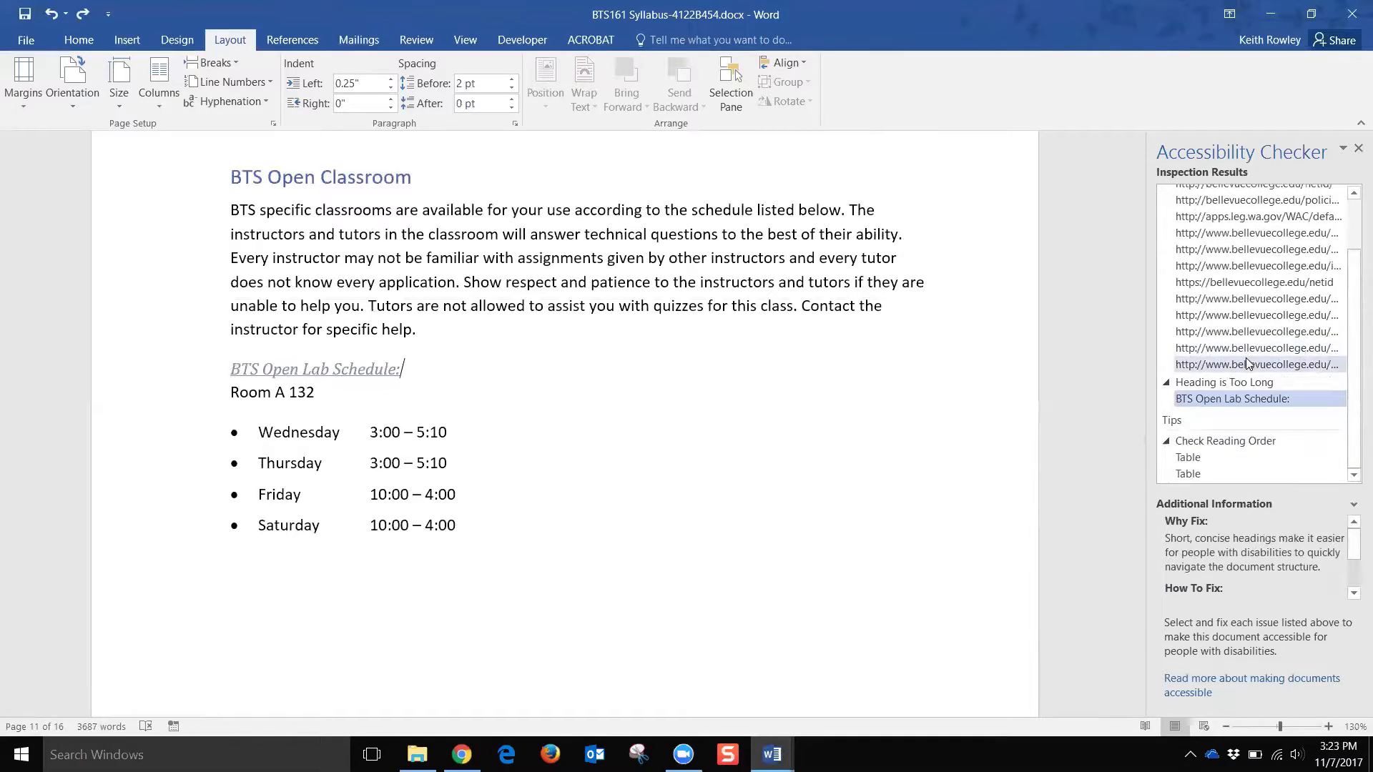
scroll(1250, 359, up, 3)
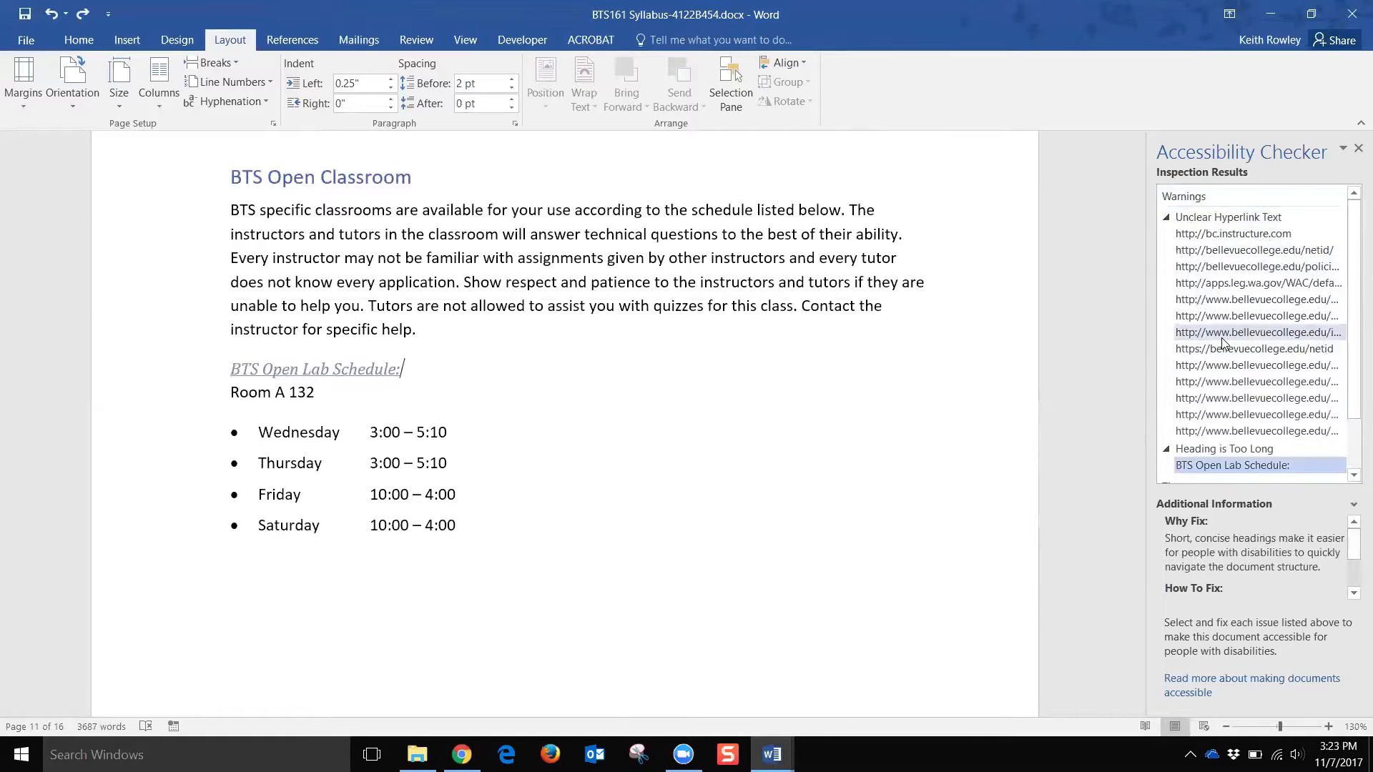
scroll(1241, 336, down, 2)
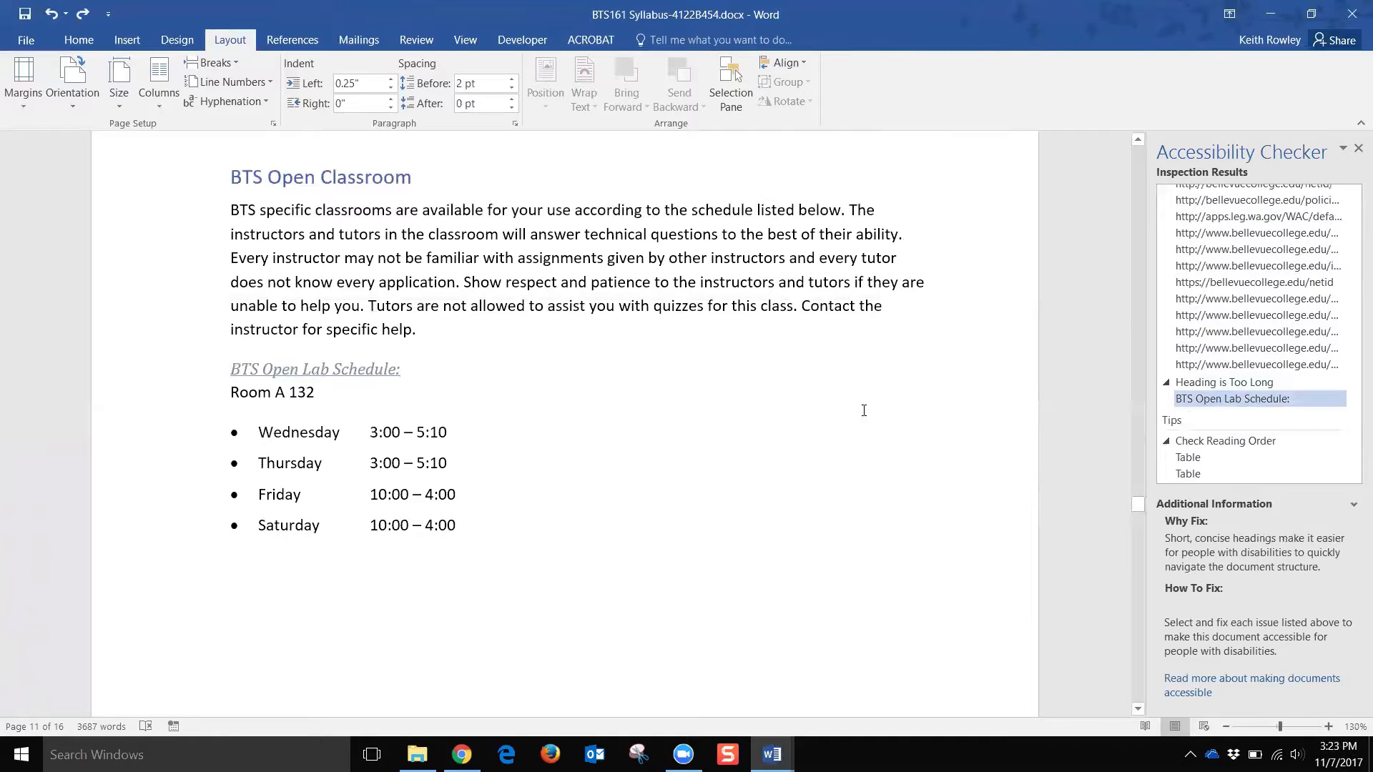
click(1203, 463)
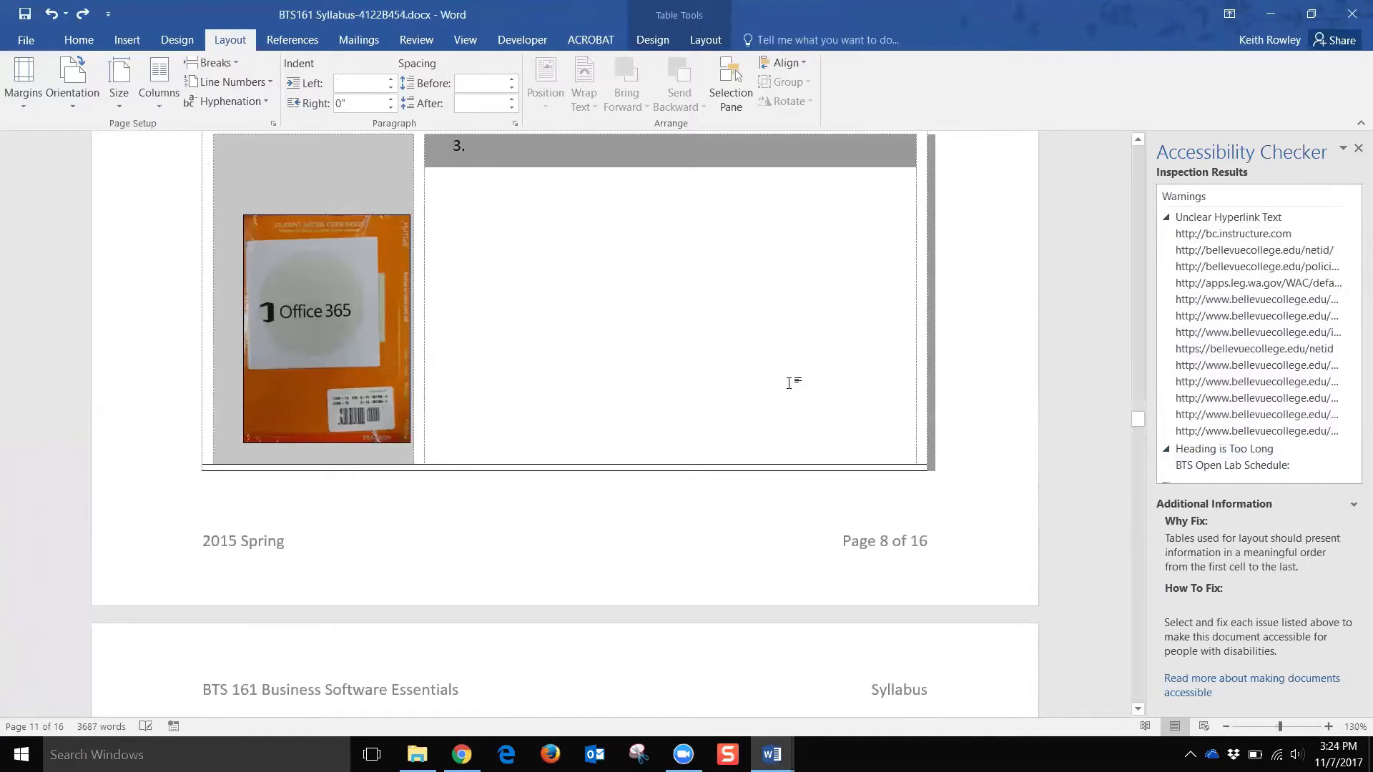
Step: Review the page 8 layout table flagged under Check Reading Order
scroll(781, 389, up, 5)
scroll(354, 535, down, 2)
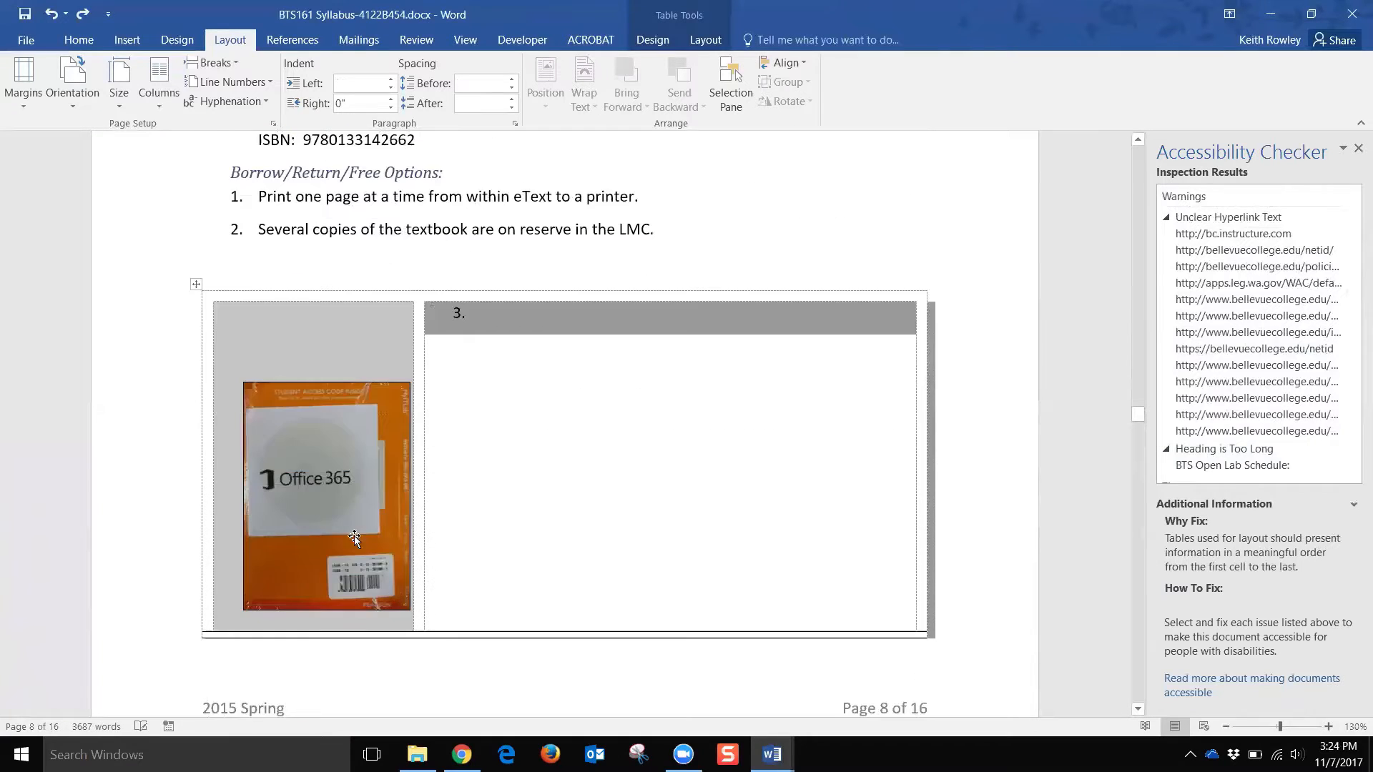
click(479, 449)
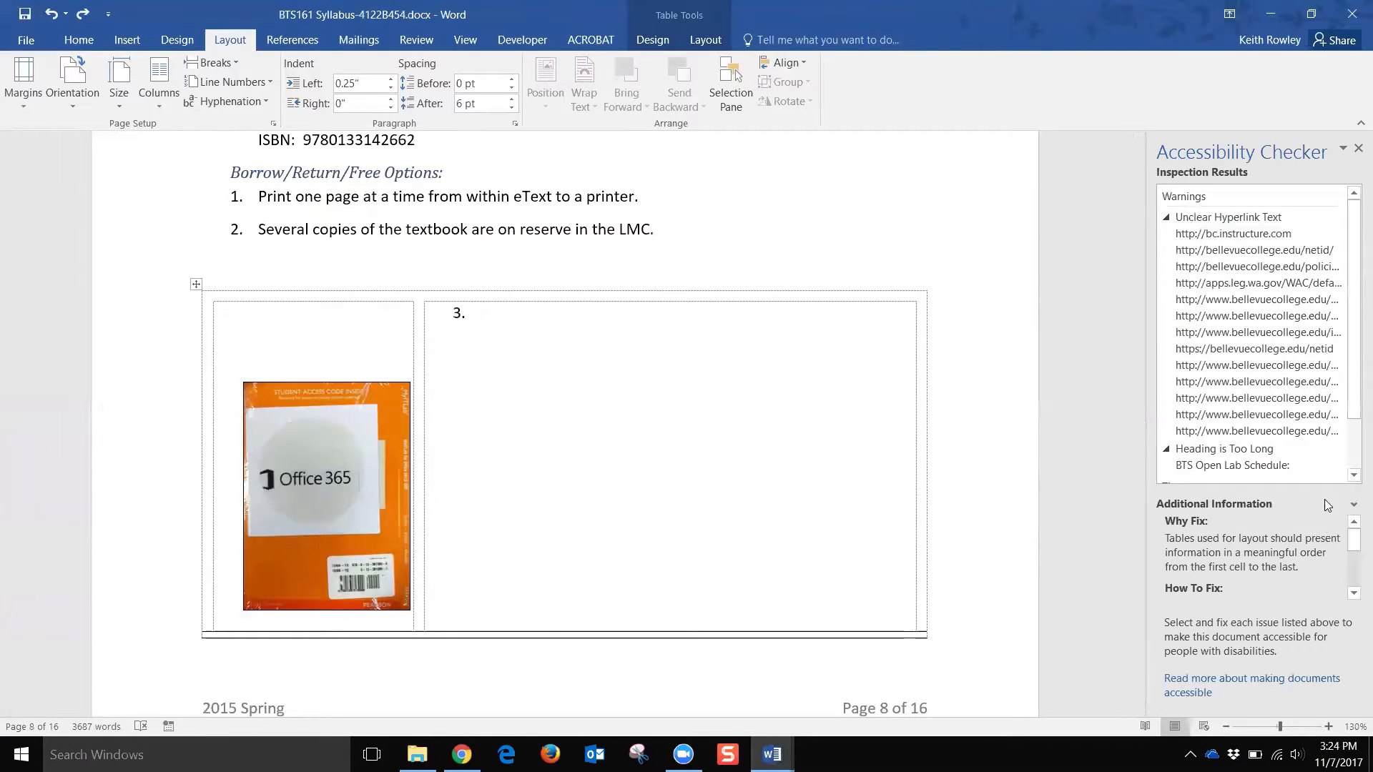
scroll(1234, 466, down, 2)
click(1206, 457)
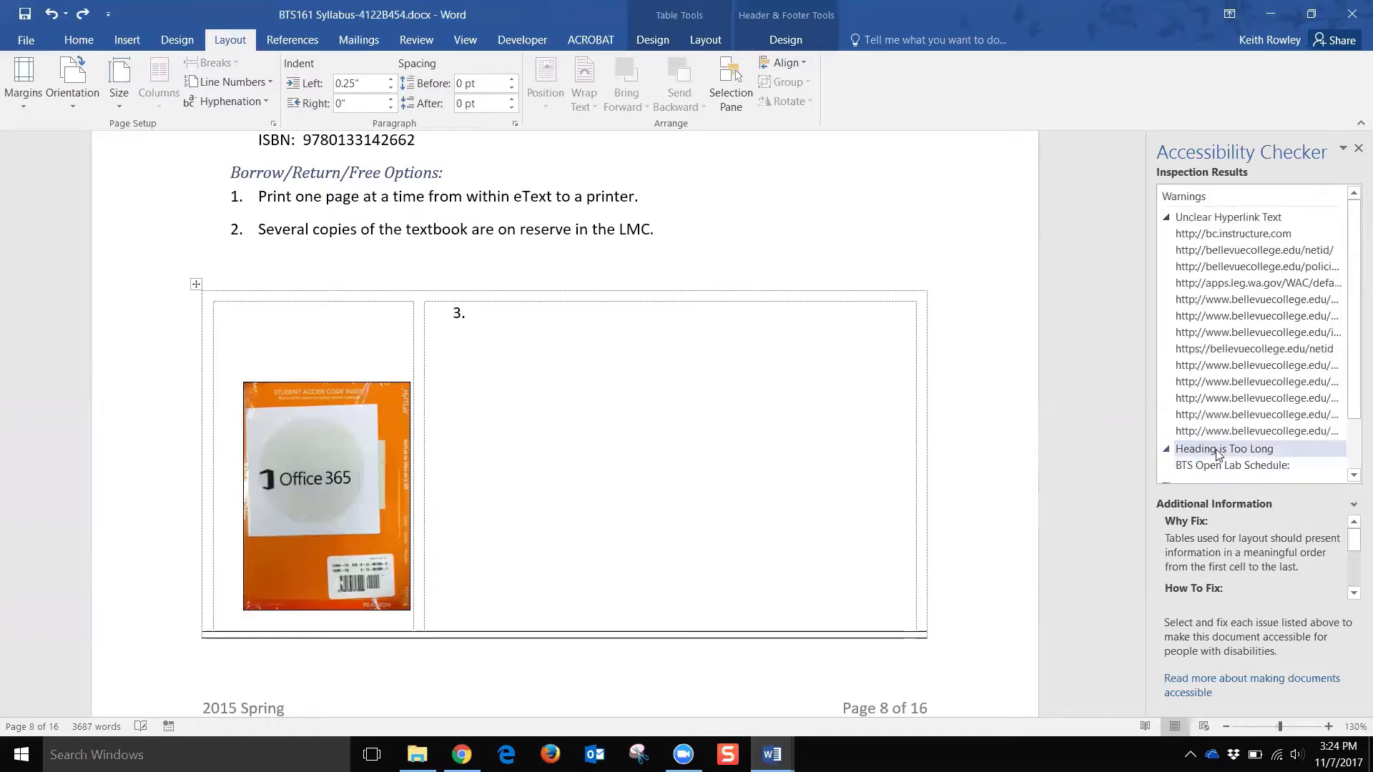
scroll(1222, 468, down, 2)
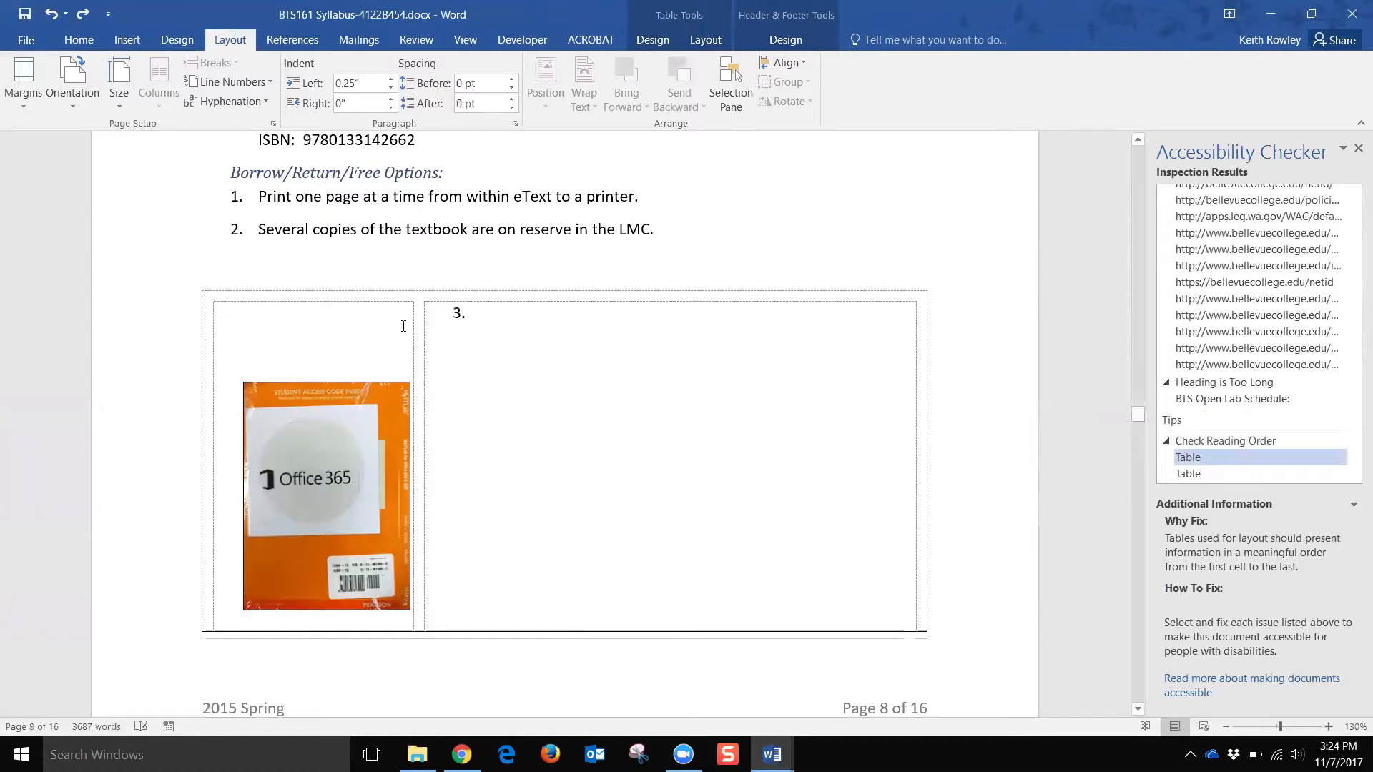
click(358, 319)
click(459, 377)
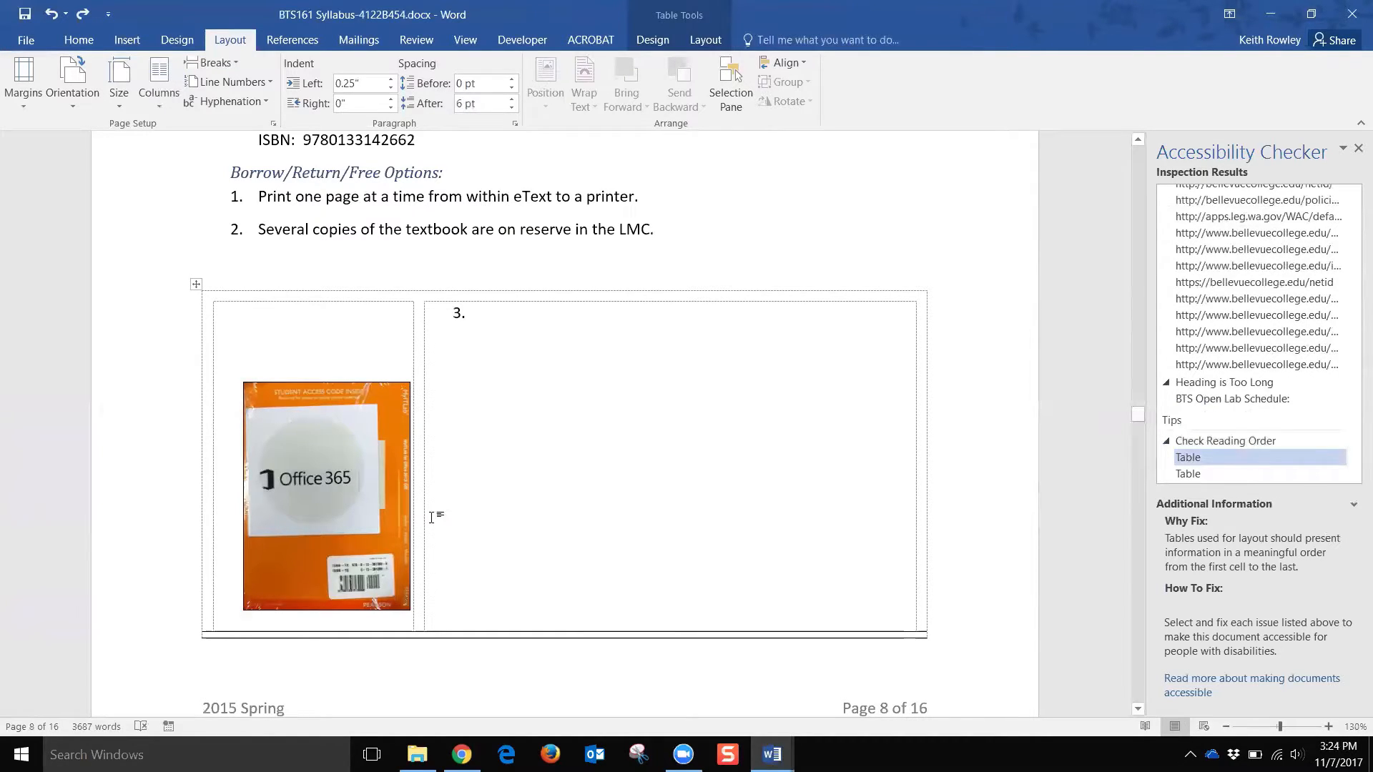
scroll(431, 515, down, 15)
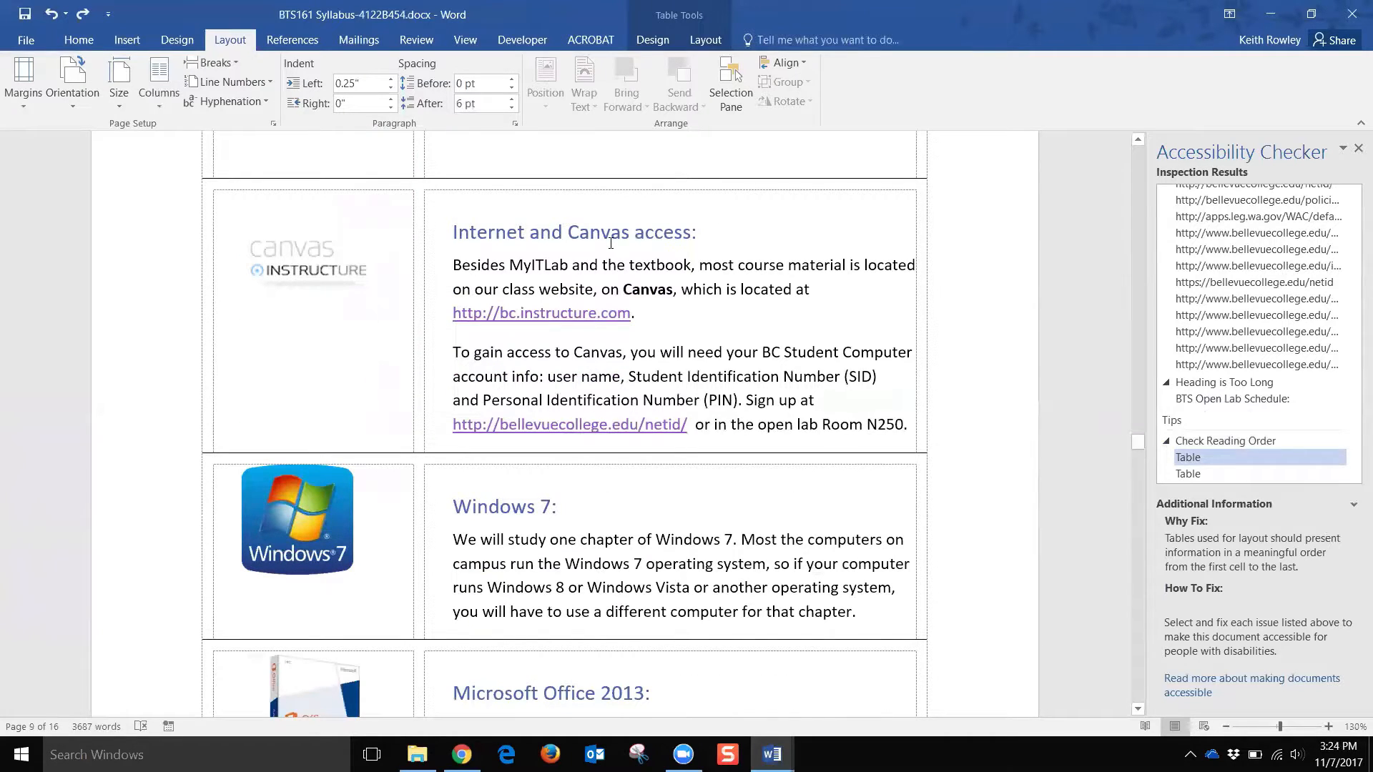
scroll(567, 513, down, 10)
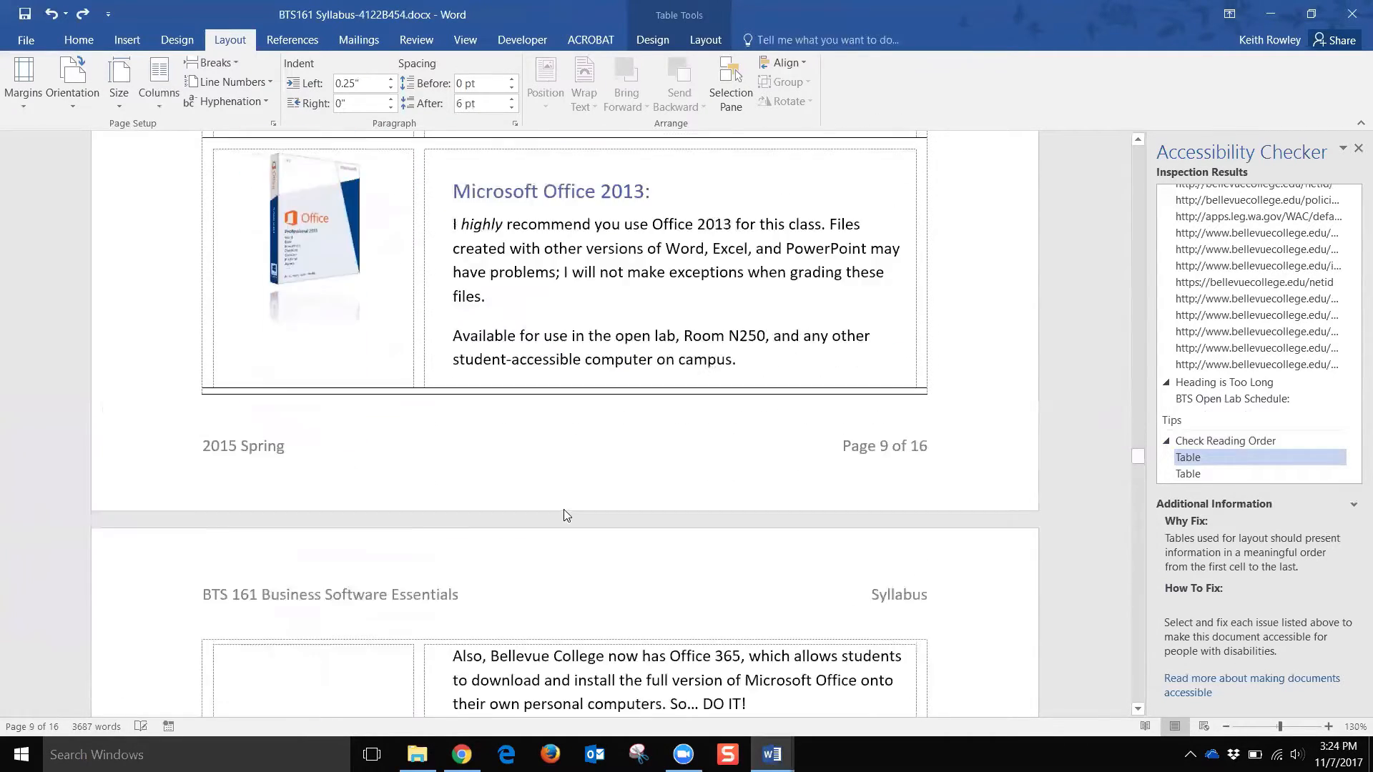
scroll(567, 513, down, 1)
scroll(568, 513, up, 10)
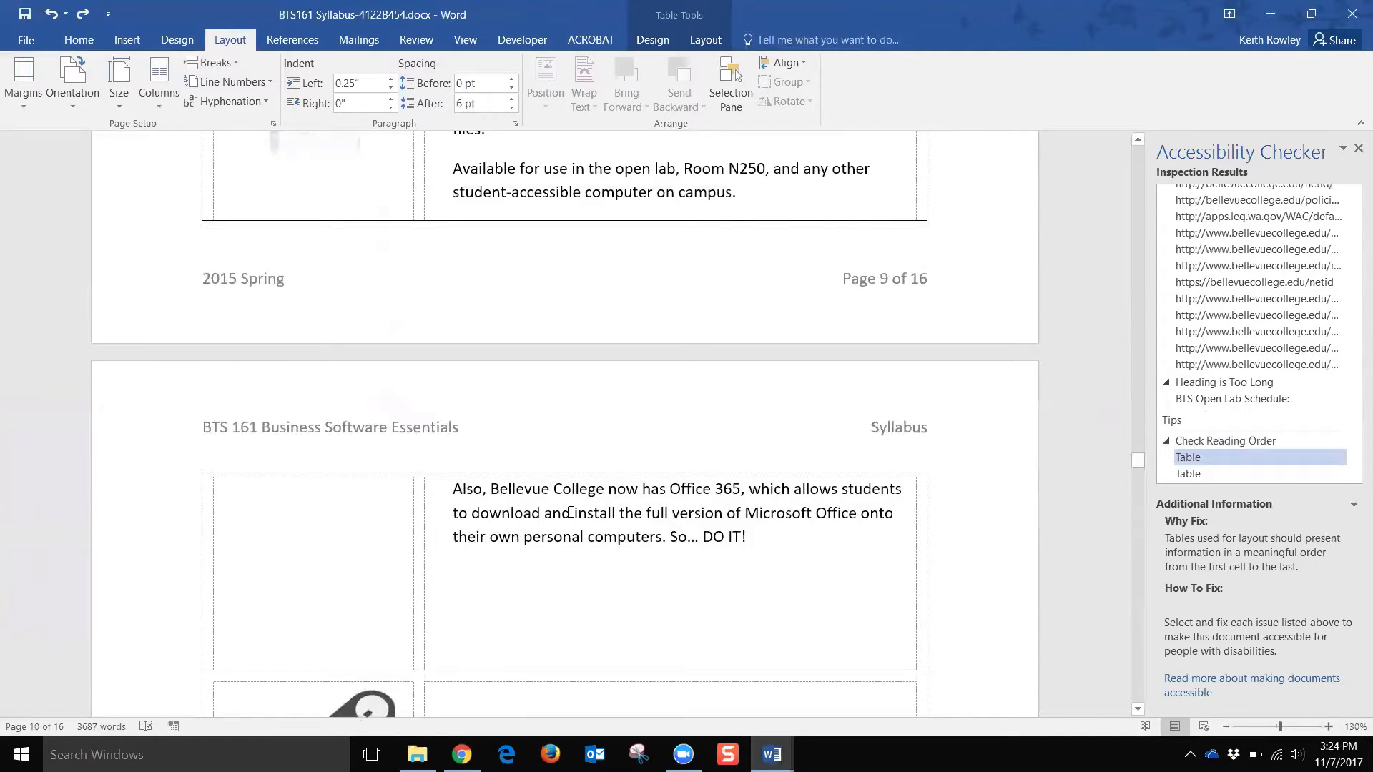
scroll(571, 512, up, 3)
scroll(572, 517, up, 15)
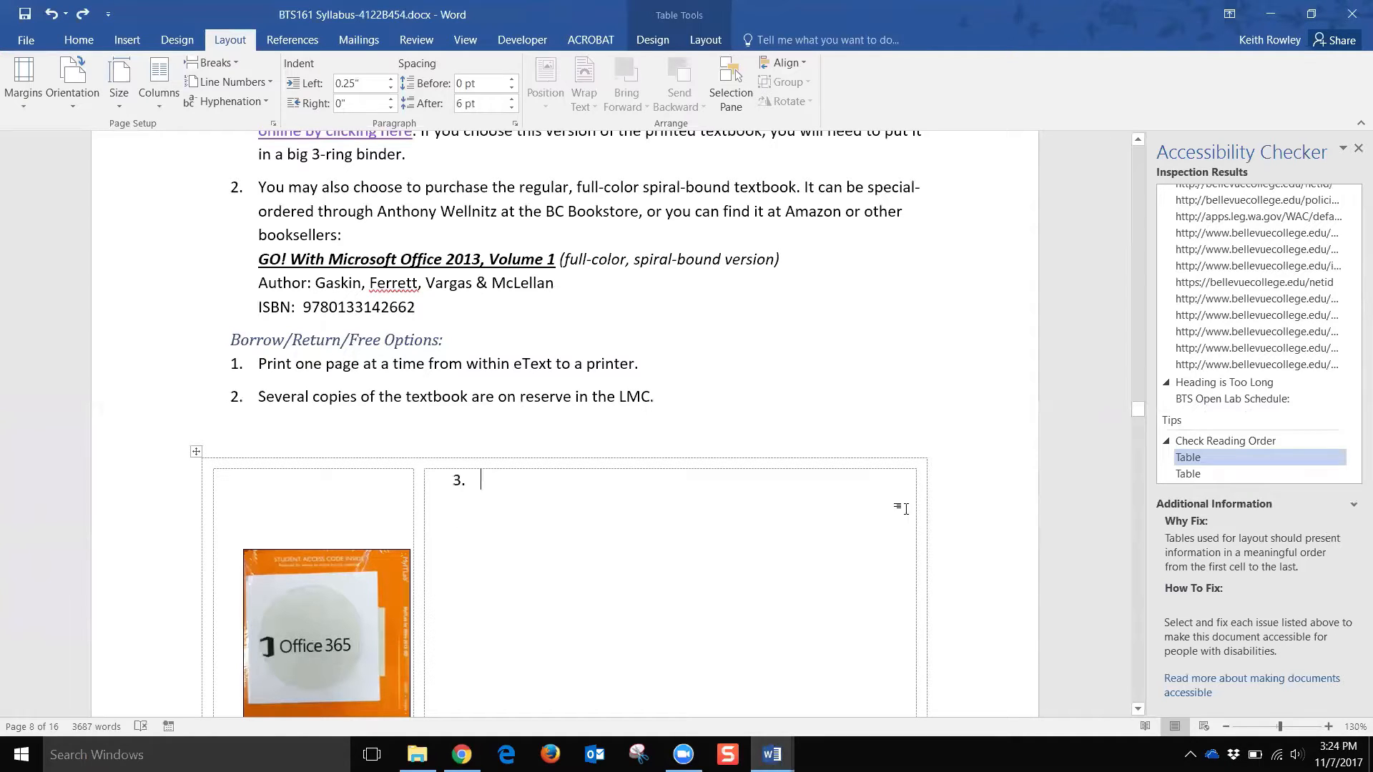
drag(1137, 411, 1138, 263)
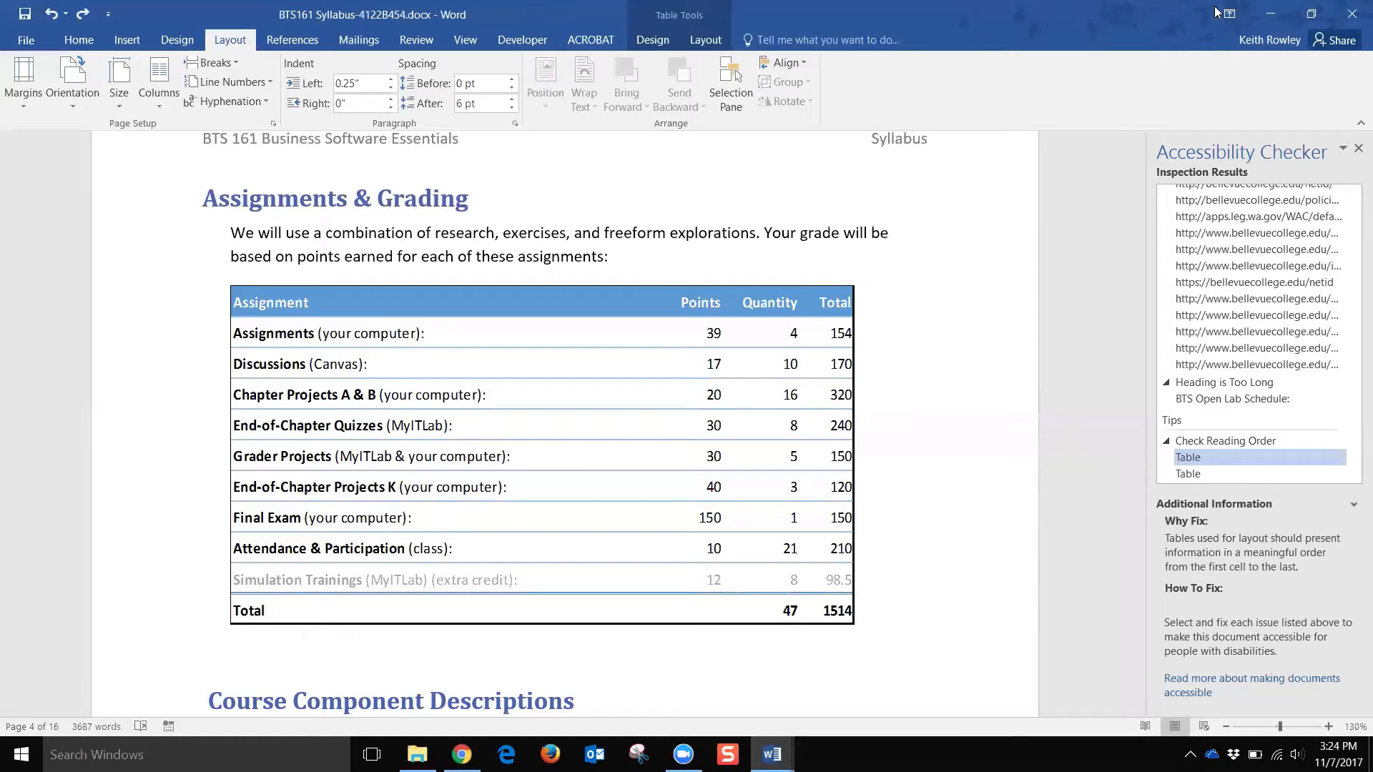
Step: Minimize Word and the Chrome accessibility page to reveal the desktop
click(1270, 15)
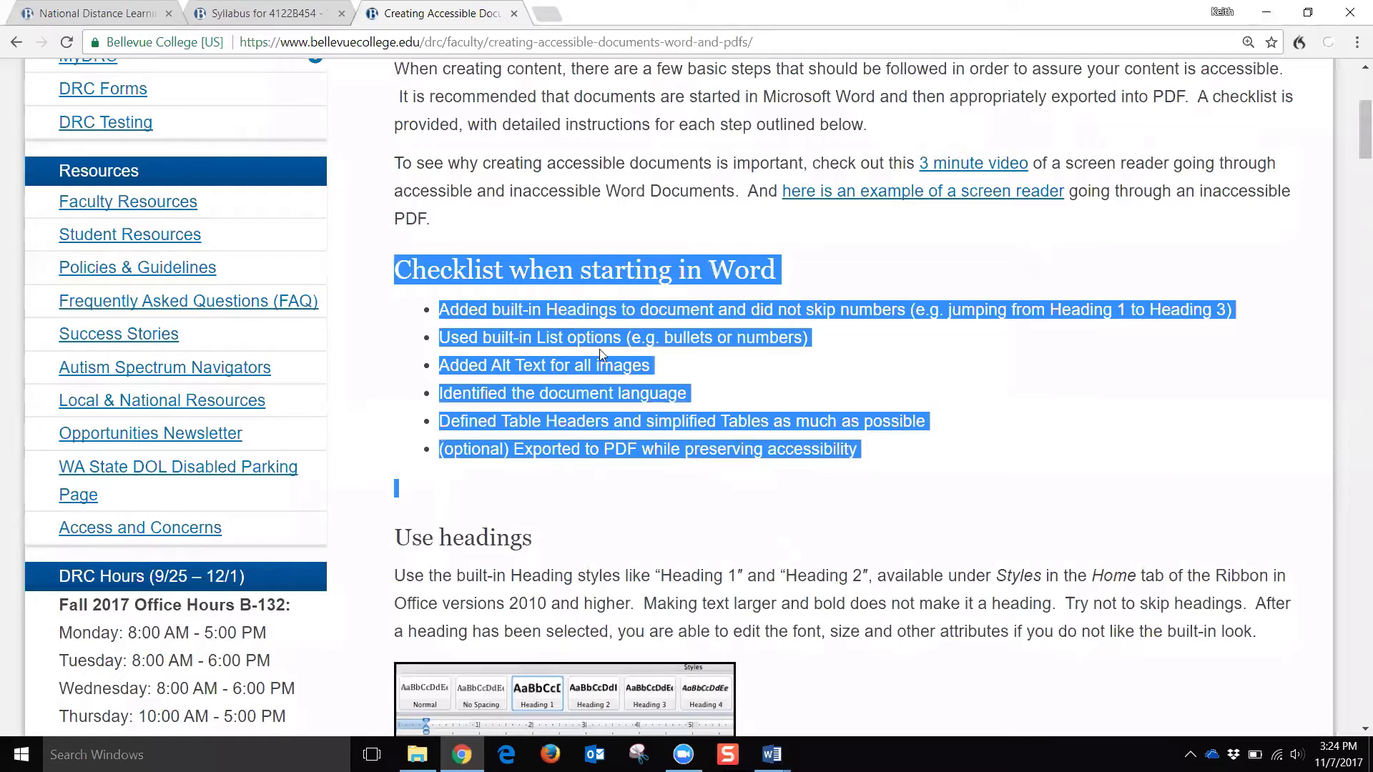
click(774, 262)
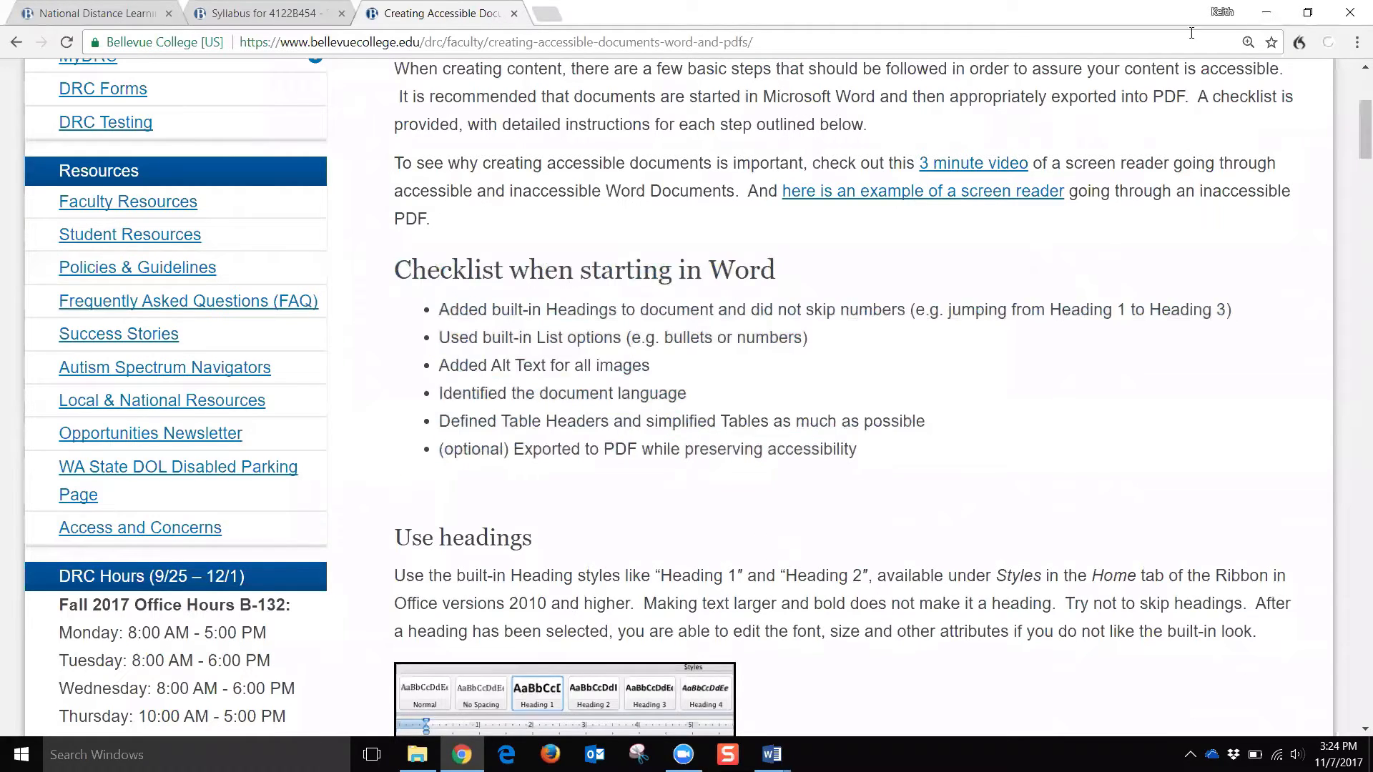
click(1267, 12)
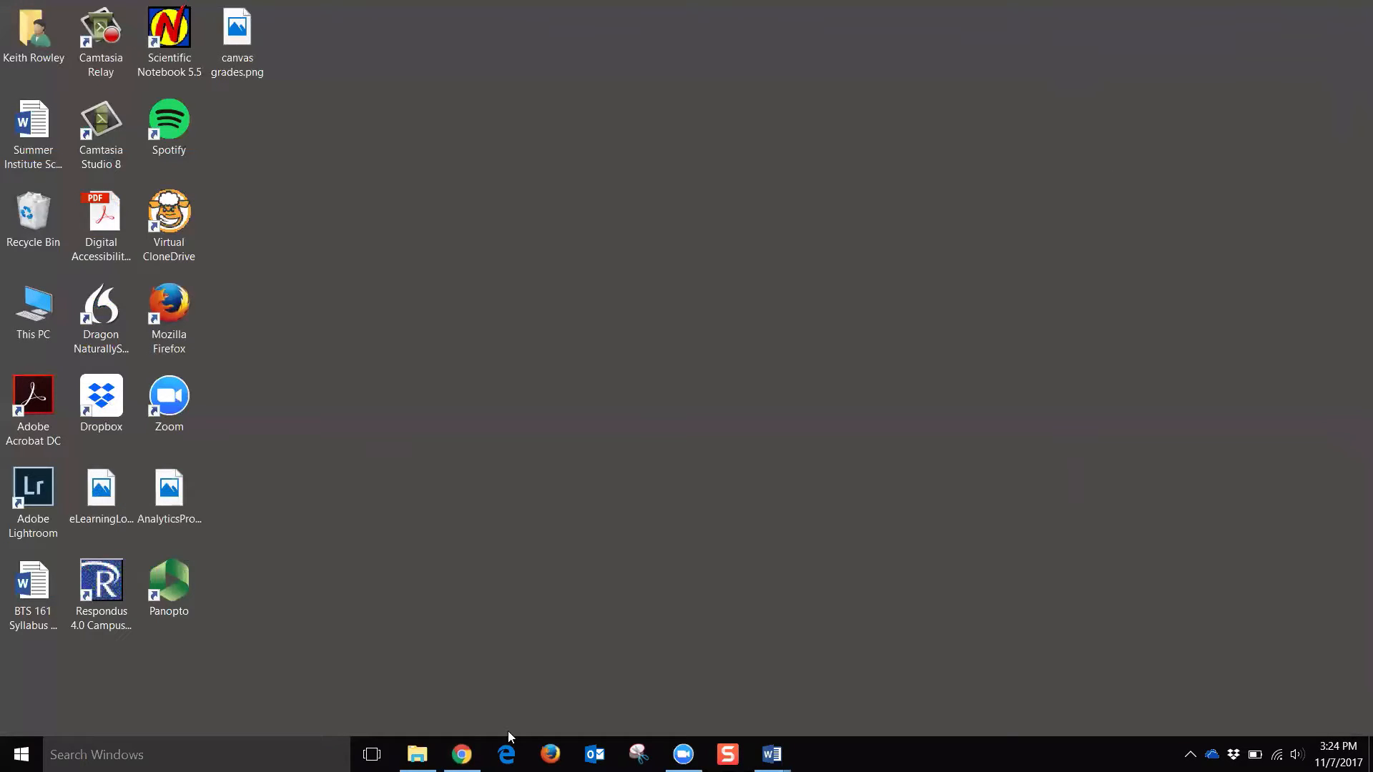
Step: Switch to the Creating Accessible Word Documents window and return to its first page
mouse_move(771, 755)
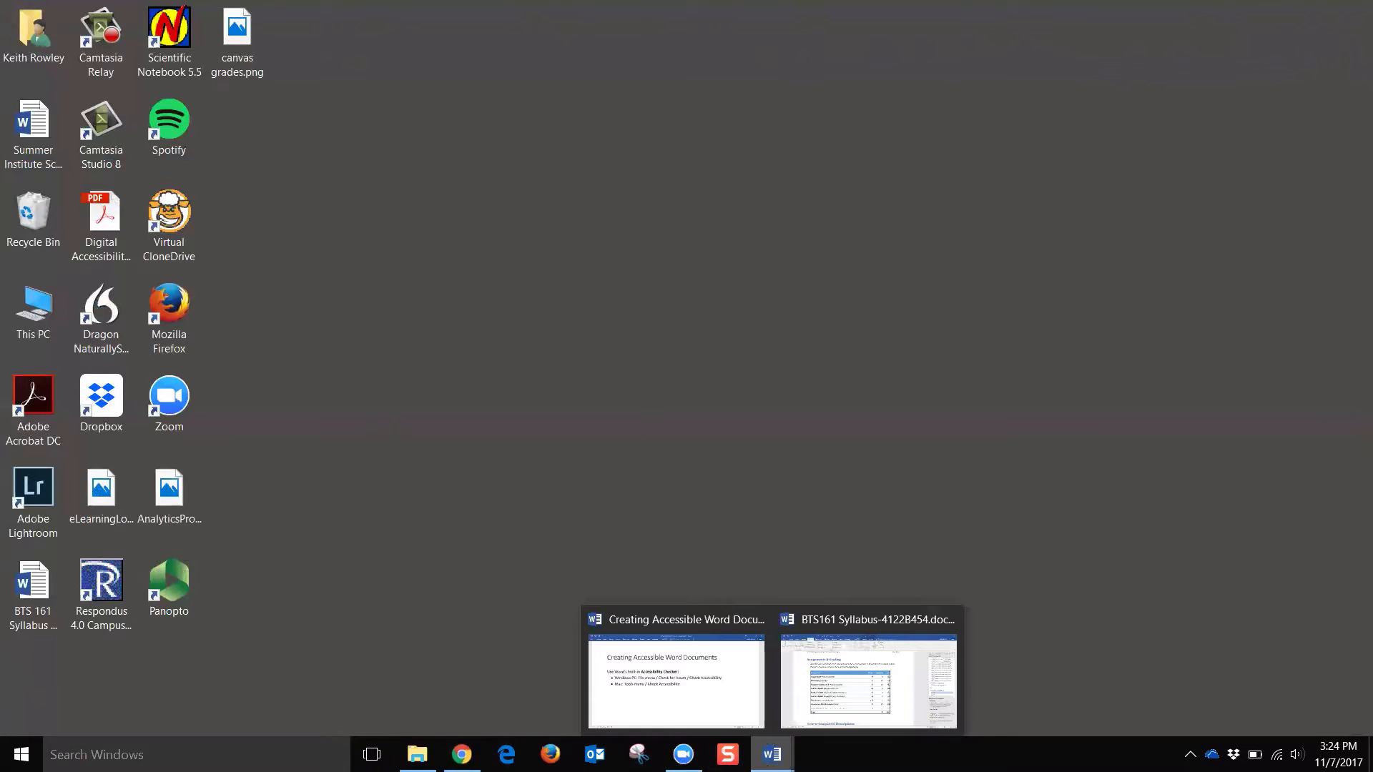
click(695, 692)
scroll(796, 340, down, 2)
click(795, 340)
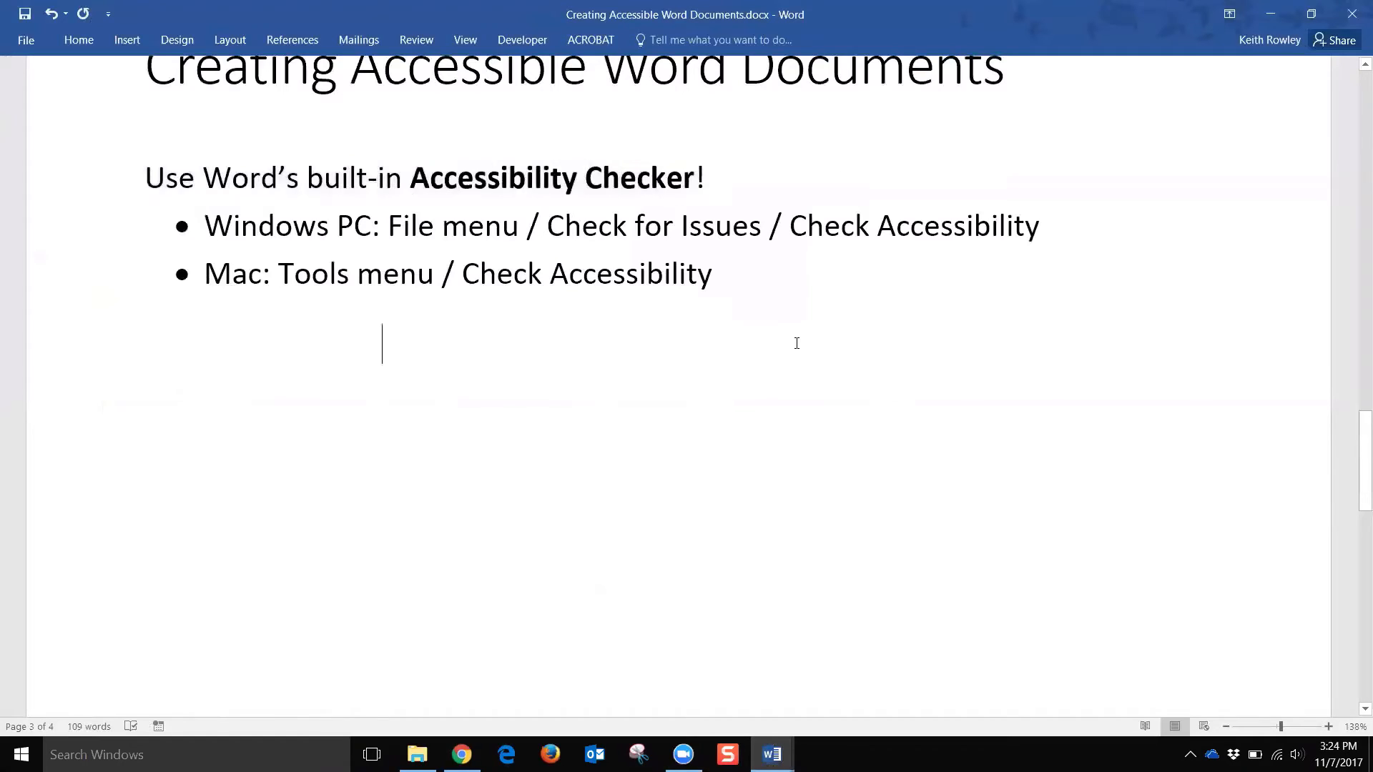
scroll(796, 343, up, 2)
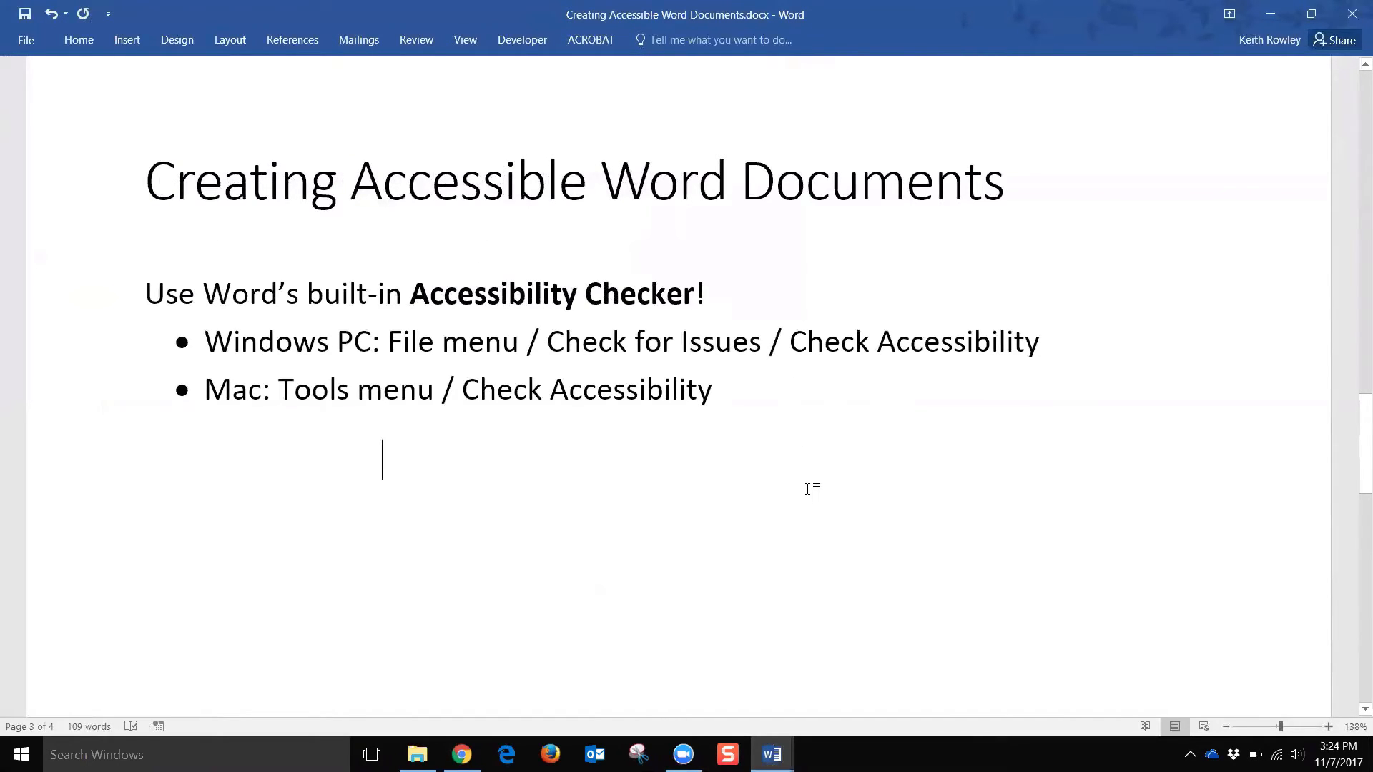
scroll(809, 492, up, 1)
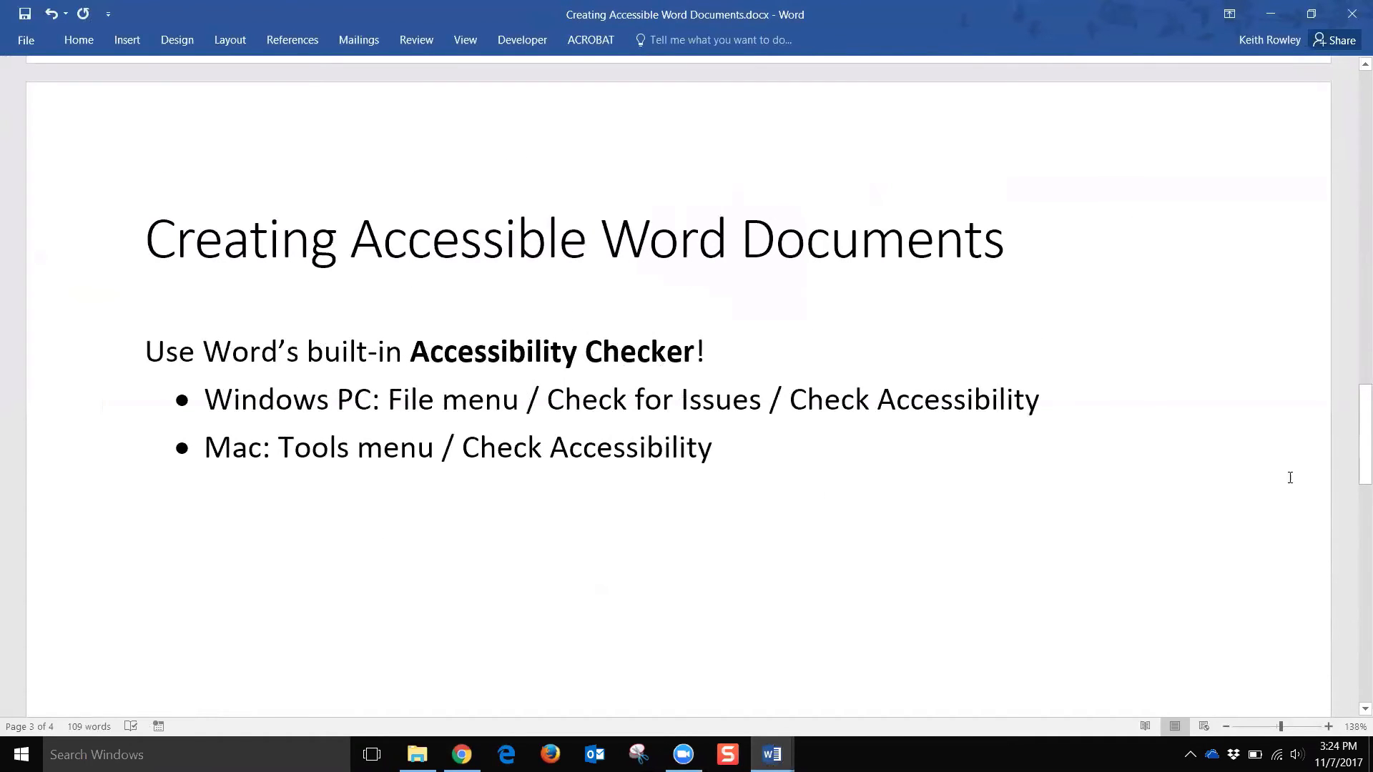
drag(1354, 429, 1353, 94)
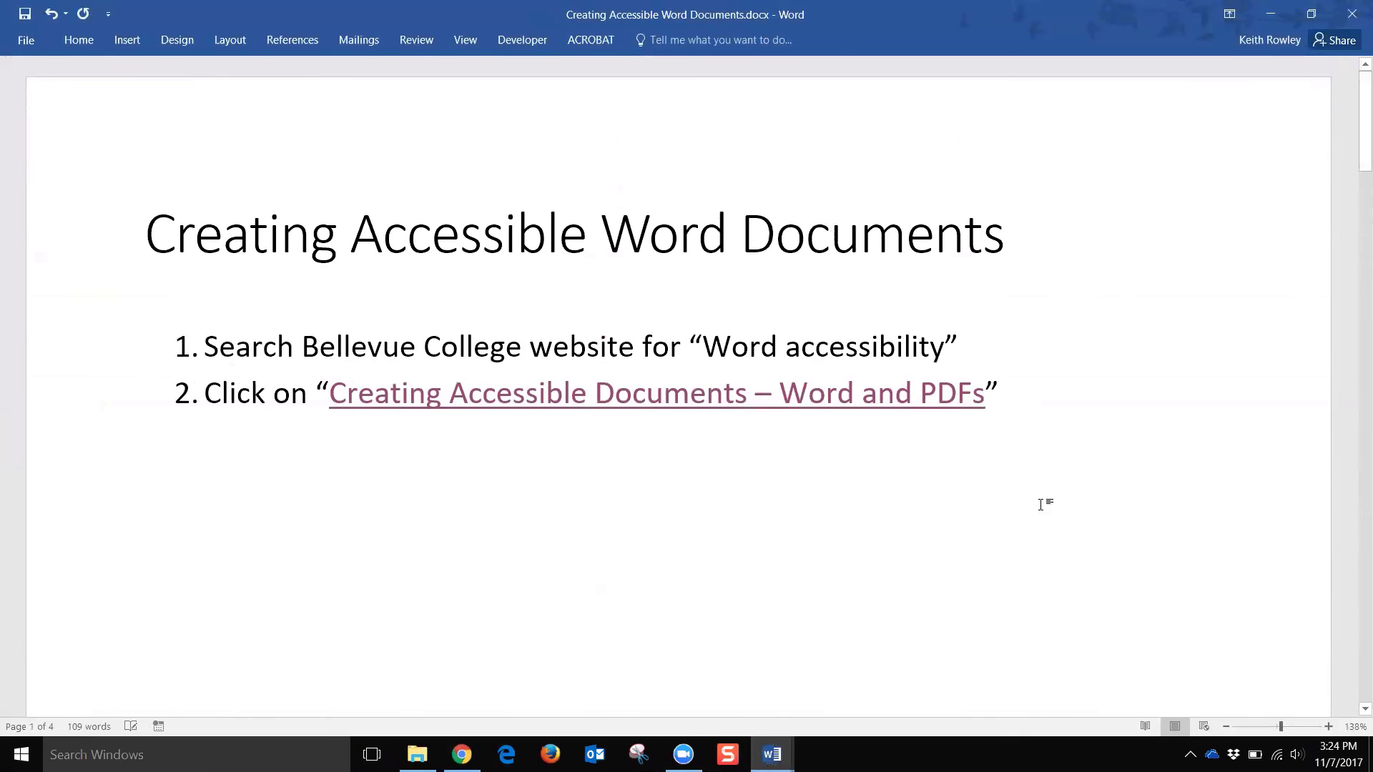